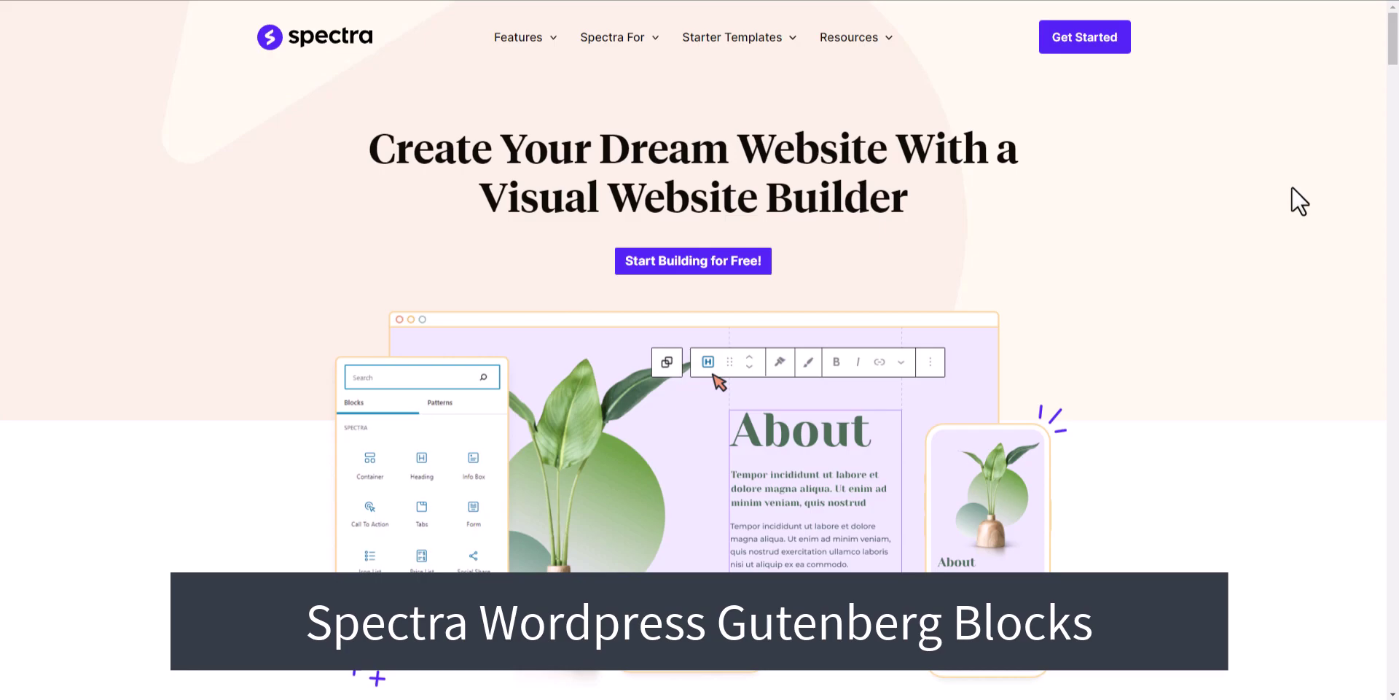
Scroll through the Spectra homepage's feature sections to review what the product offers
scroll(1304, 191, "down", 3)
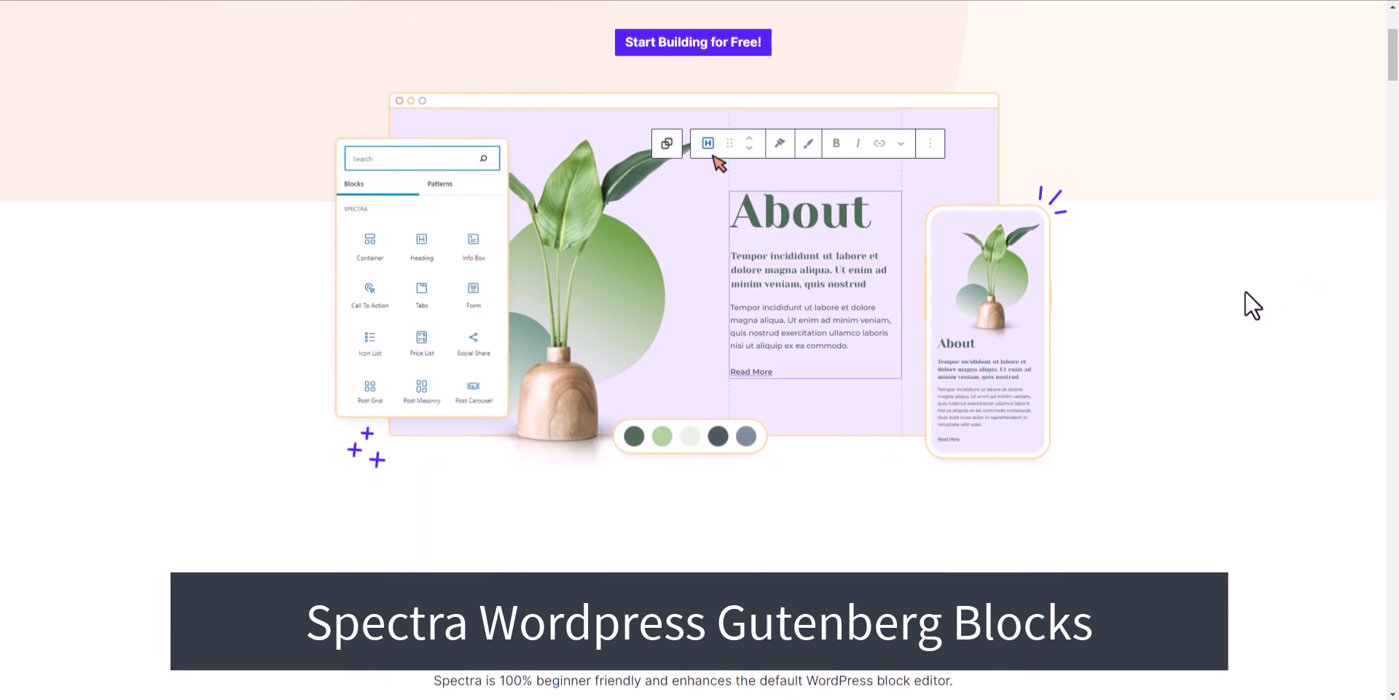
scroll(1245, 290, "down", 4)
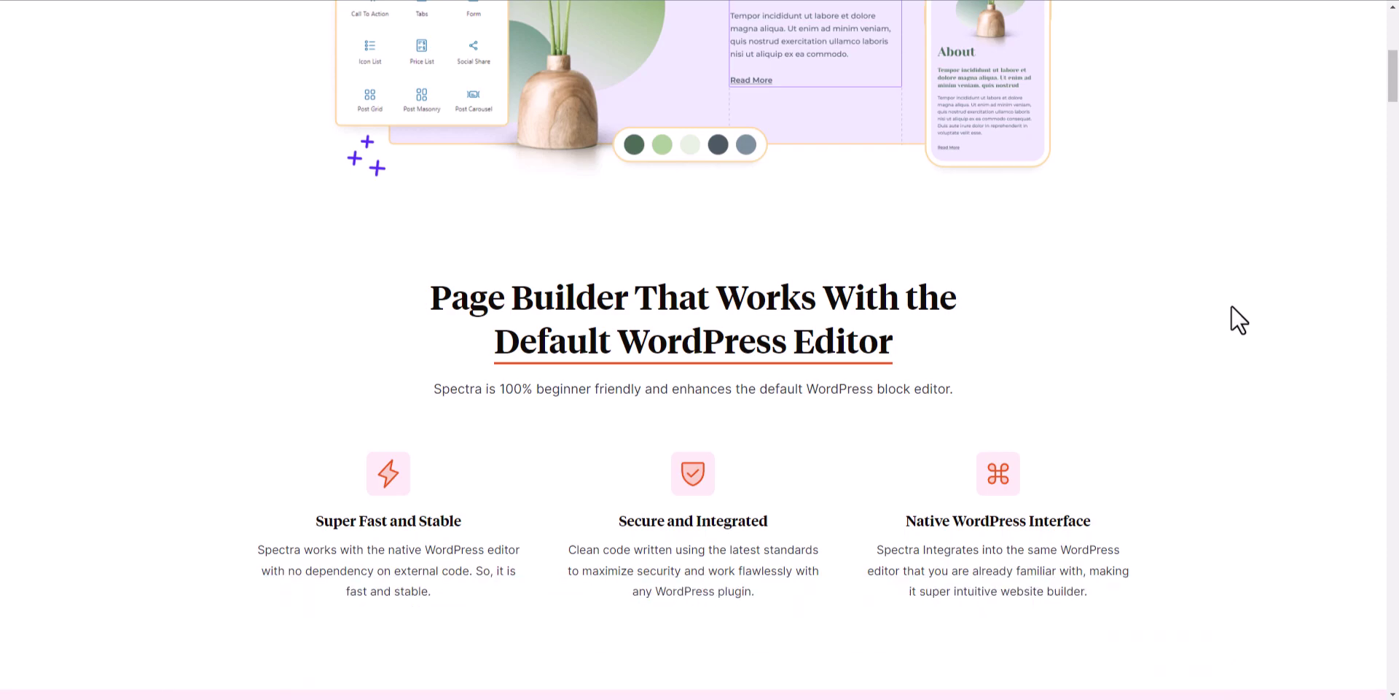
scroll(1230, 306, "down", 4)
scroll(1231, 306, "down", 12)
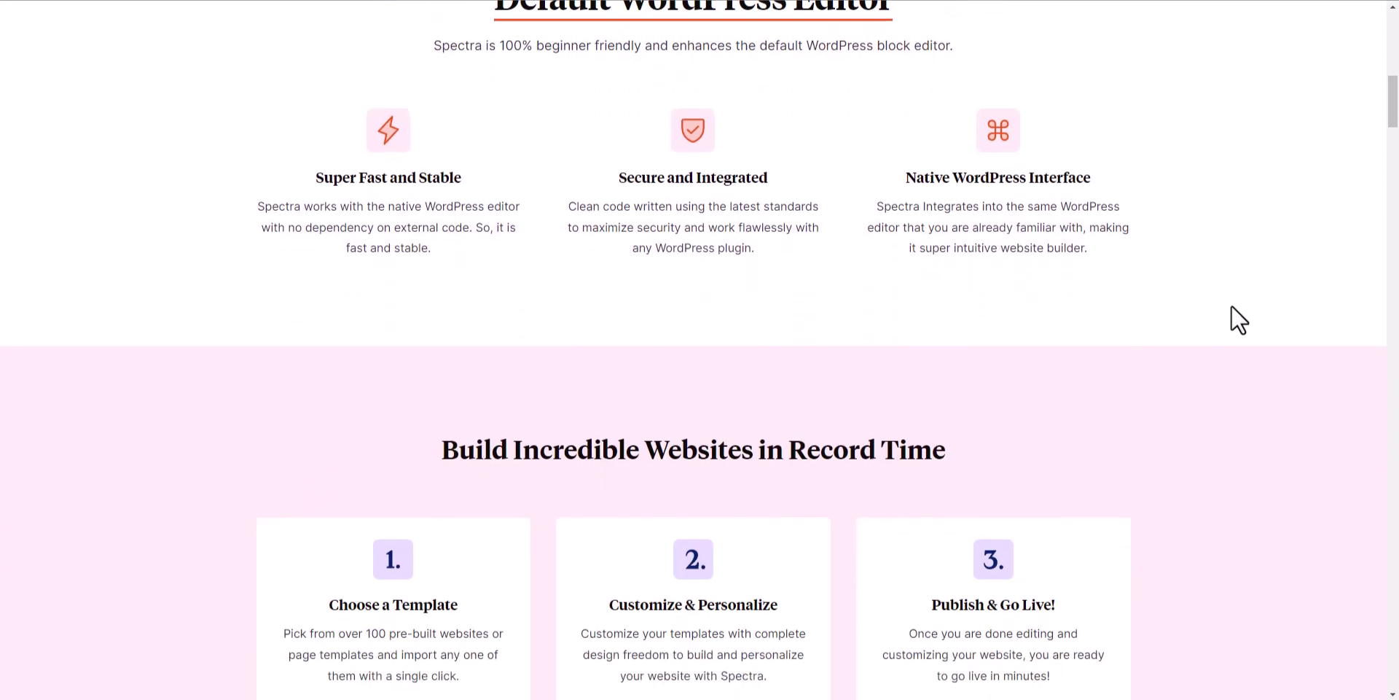
scroll(1231, 321, "down", 12)
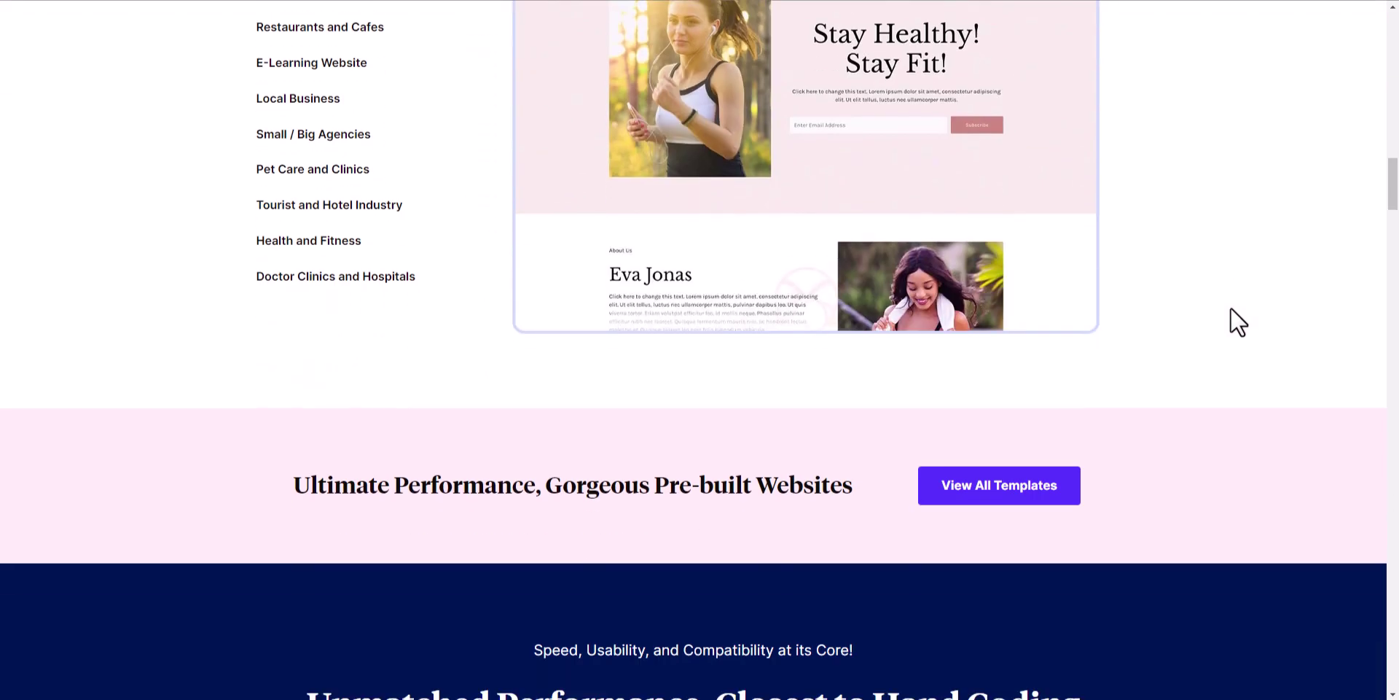
scroll(1231, 312, "down", 12)
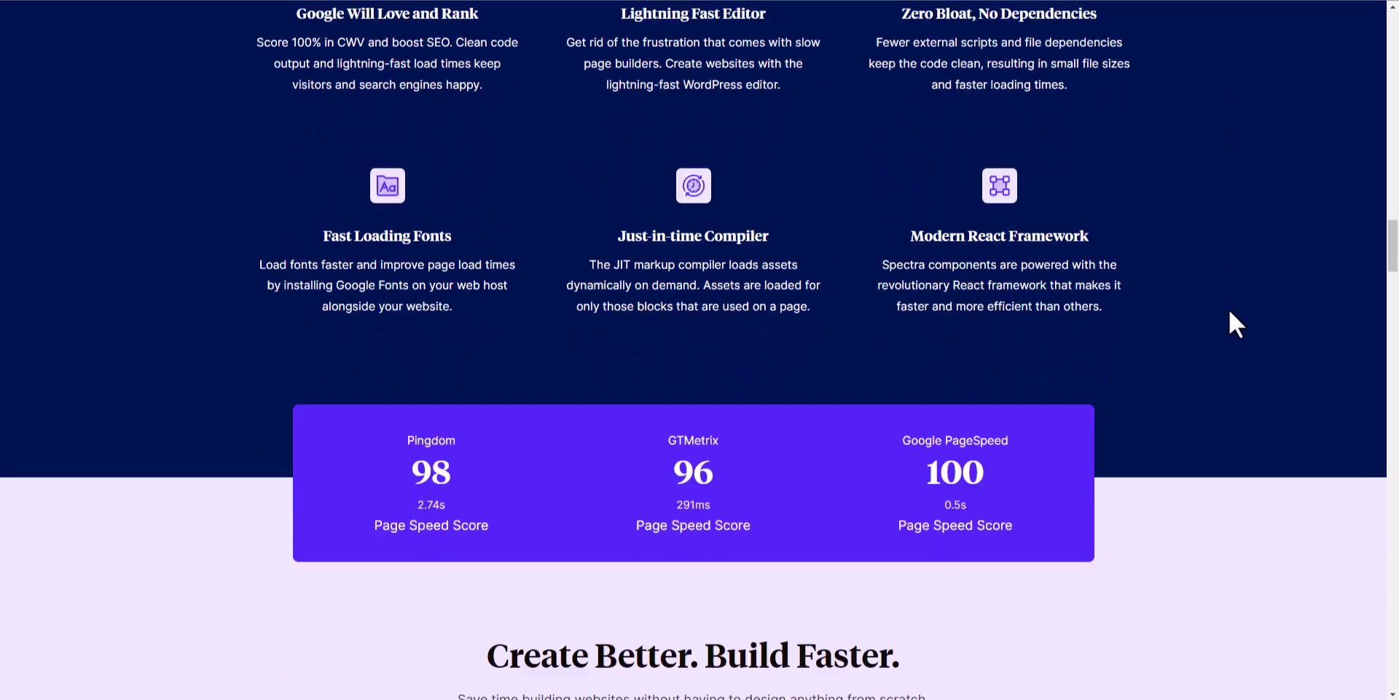
scroll(1228, 311, "down", 20)
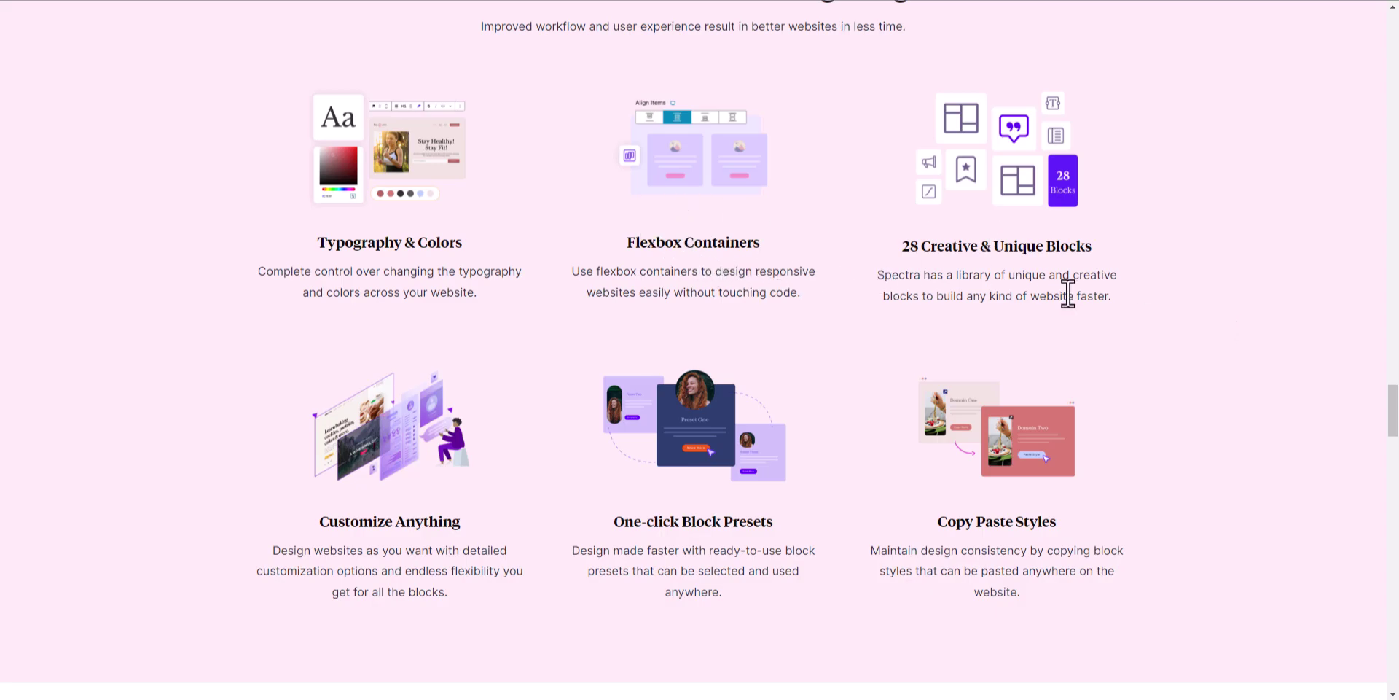
scroll(859, 318, "down", 3)
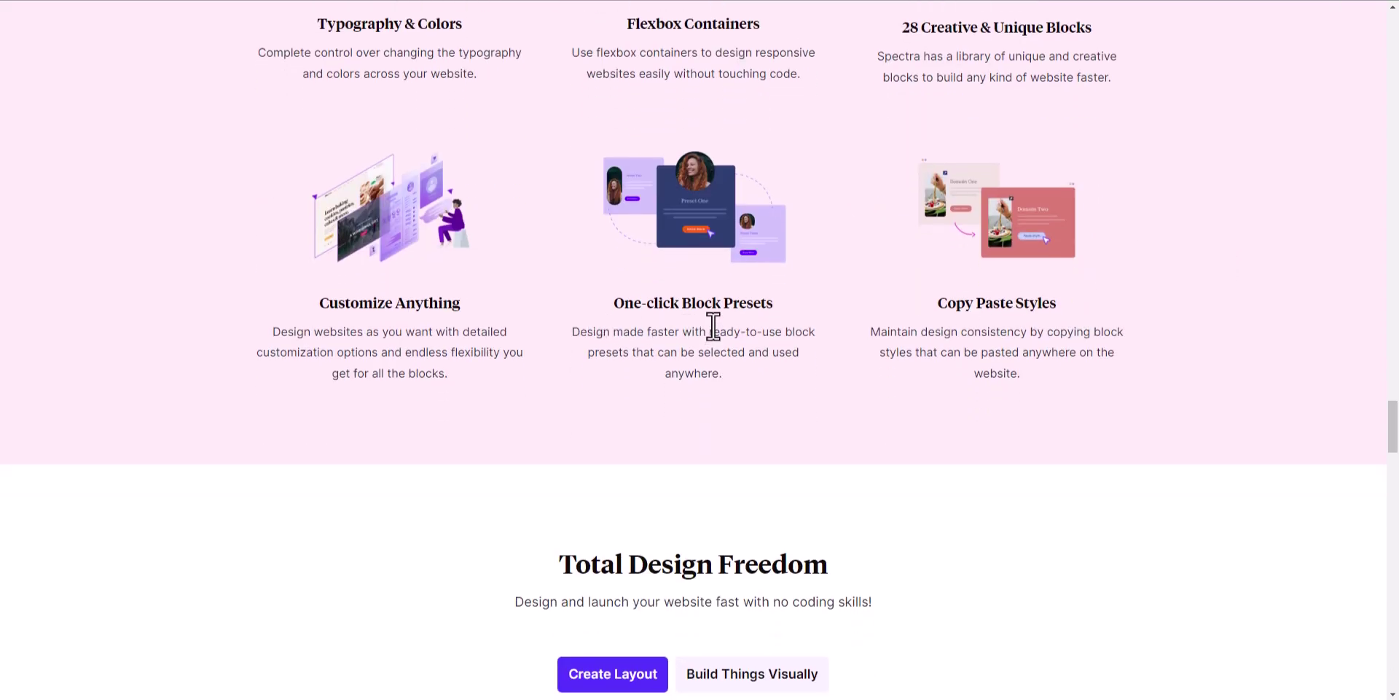
scroll(710, 324, "up", 2)
scroll(711, 322, "up", 2)
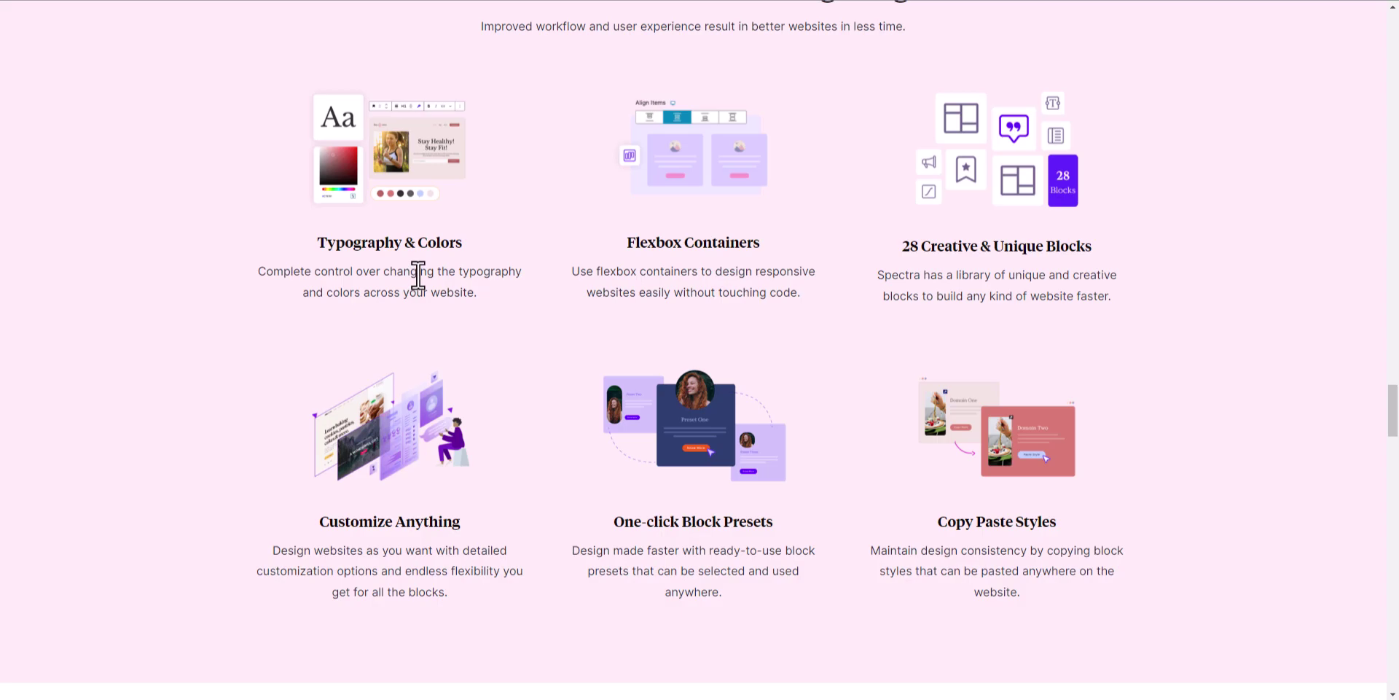
scroll(800, 309, "down", 8)
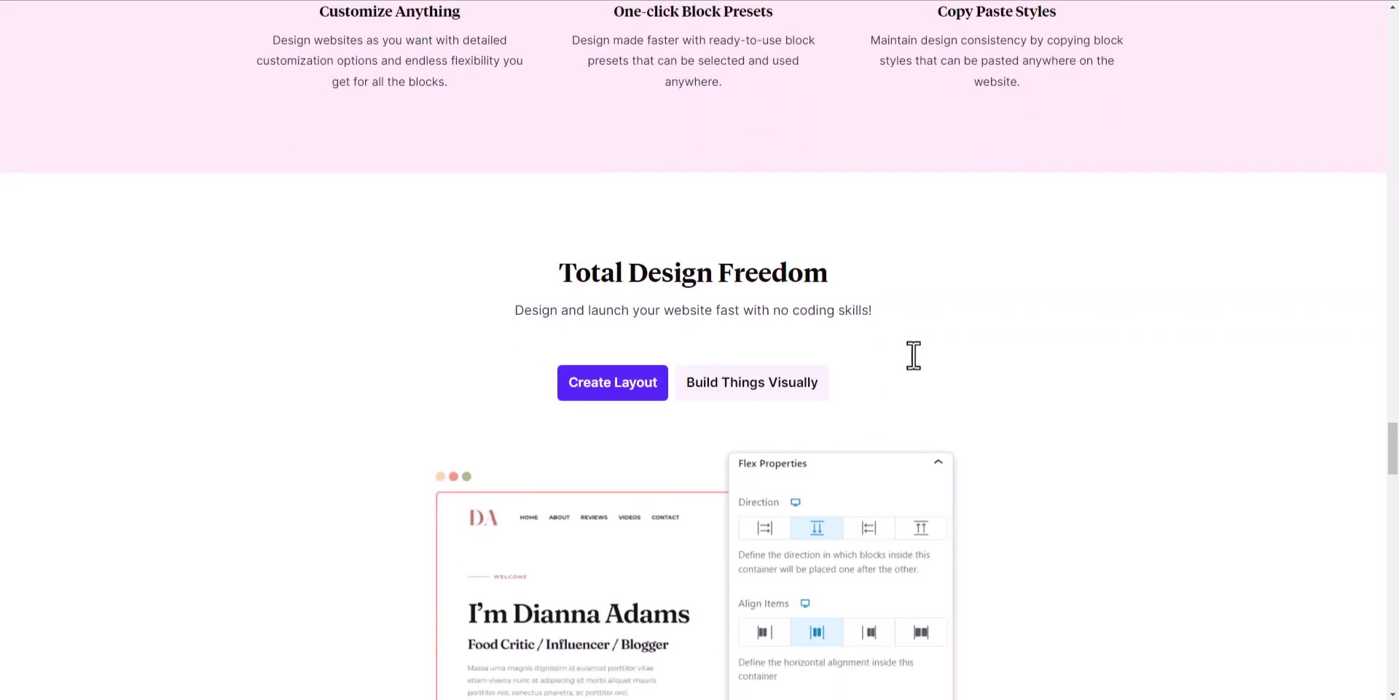
scroll(1015, 350, "down", 7)
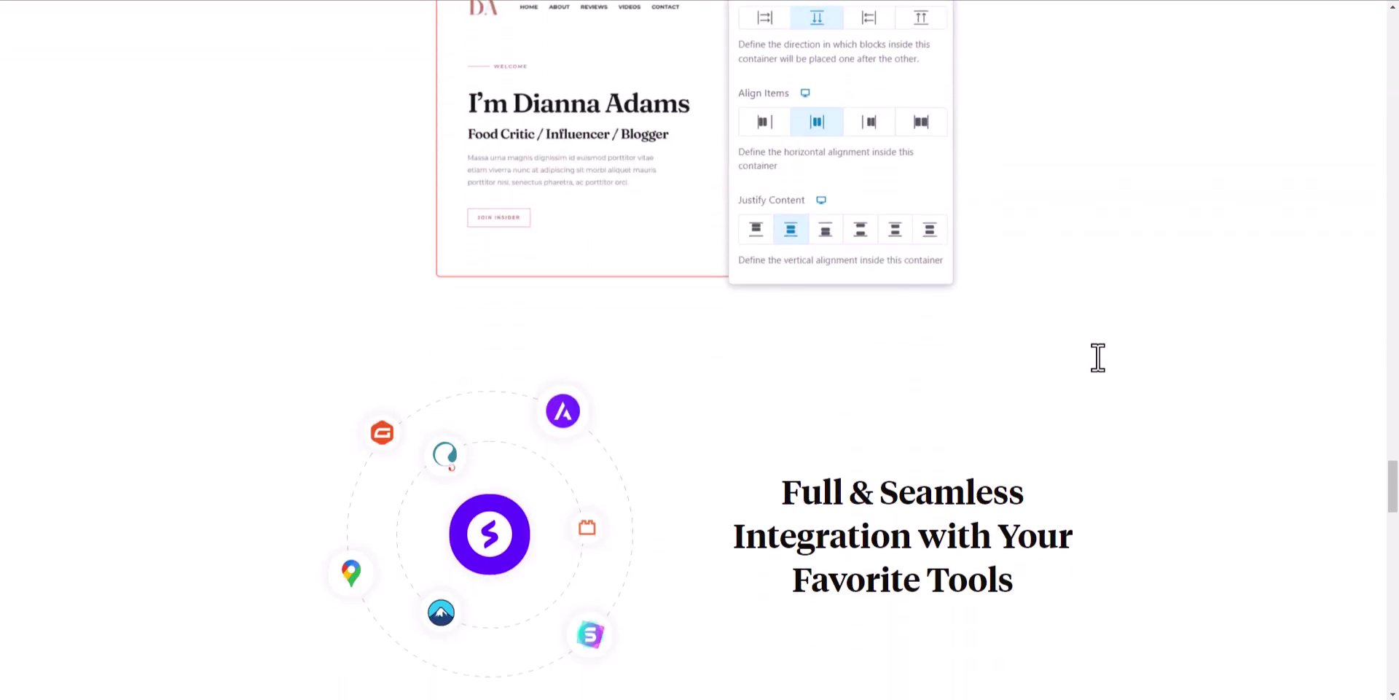
scroll(1098, 358, "down", 6)
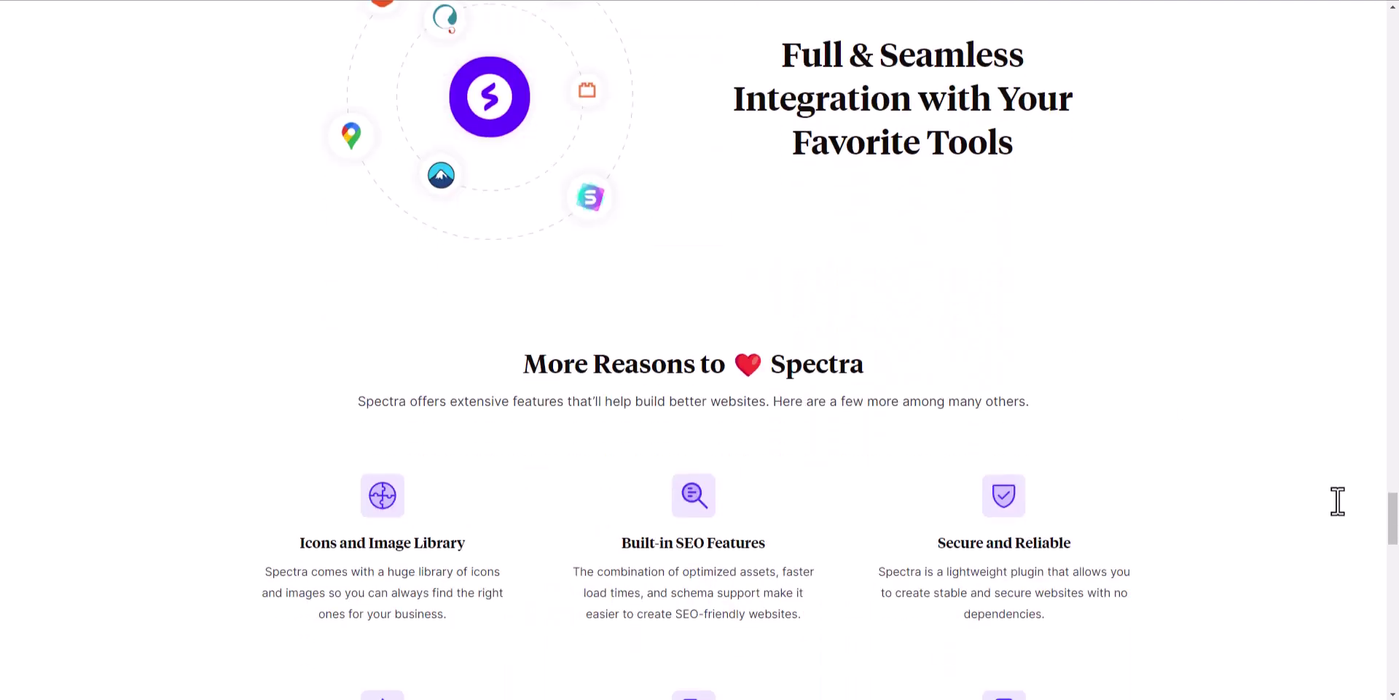
scroll(1339, 501, "up", 20)
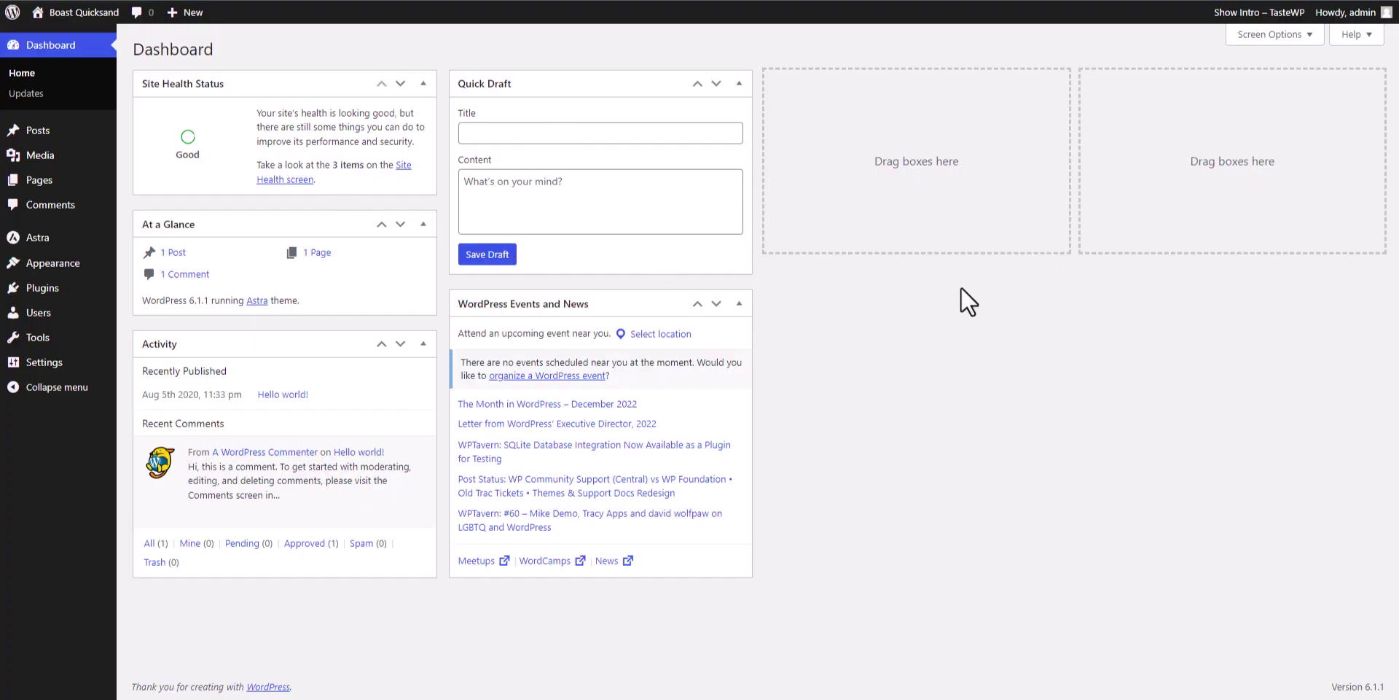
Search the plugin directory for 'spectra' and install Spectra – WordPress Gutenberg Blocks
left_click(39, 295)
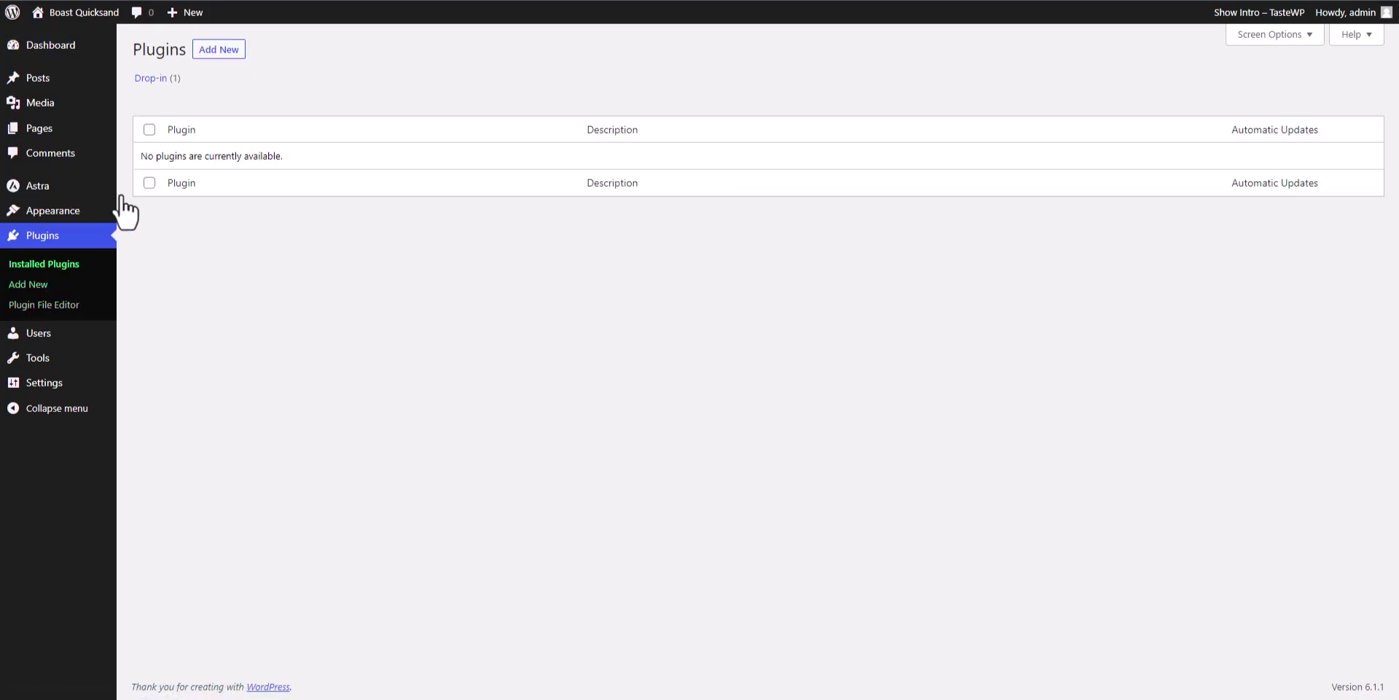
left_click(218, 51)
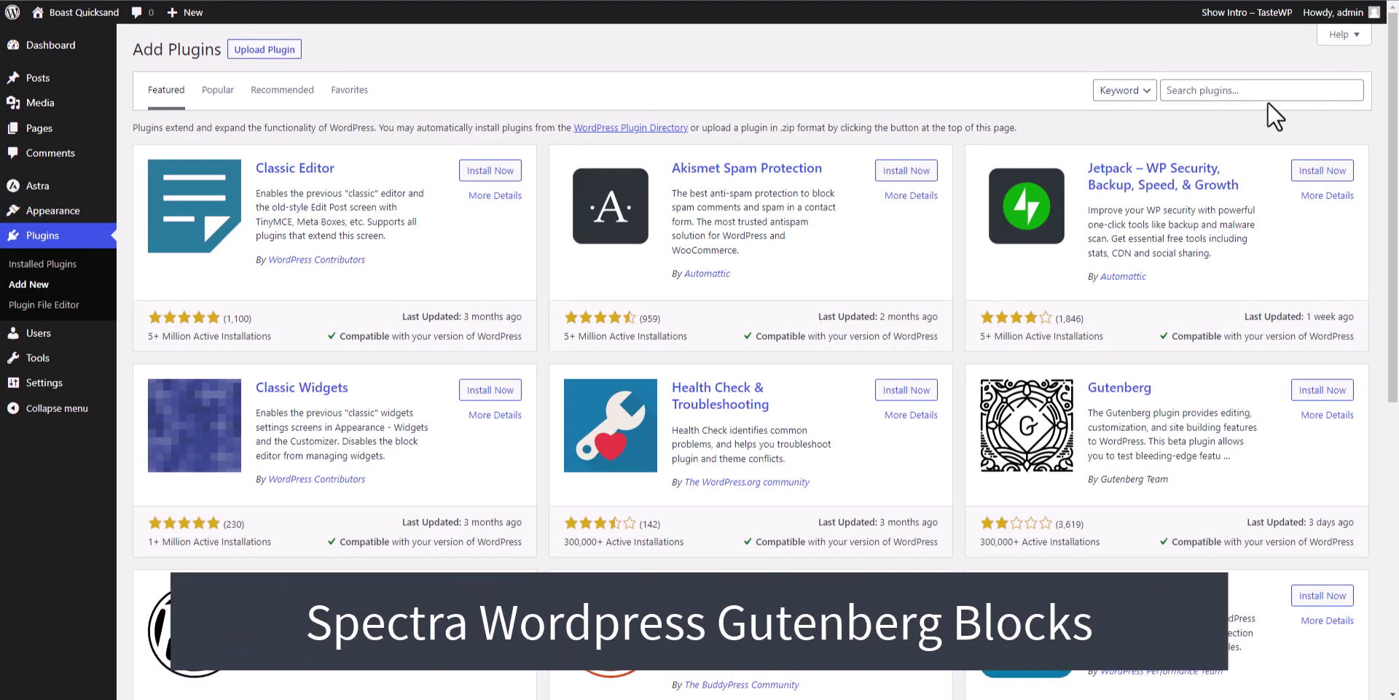
left_click(1271, 90)
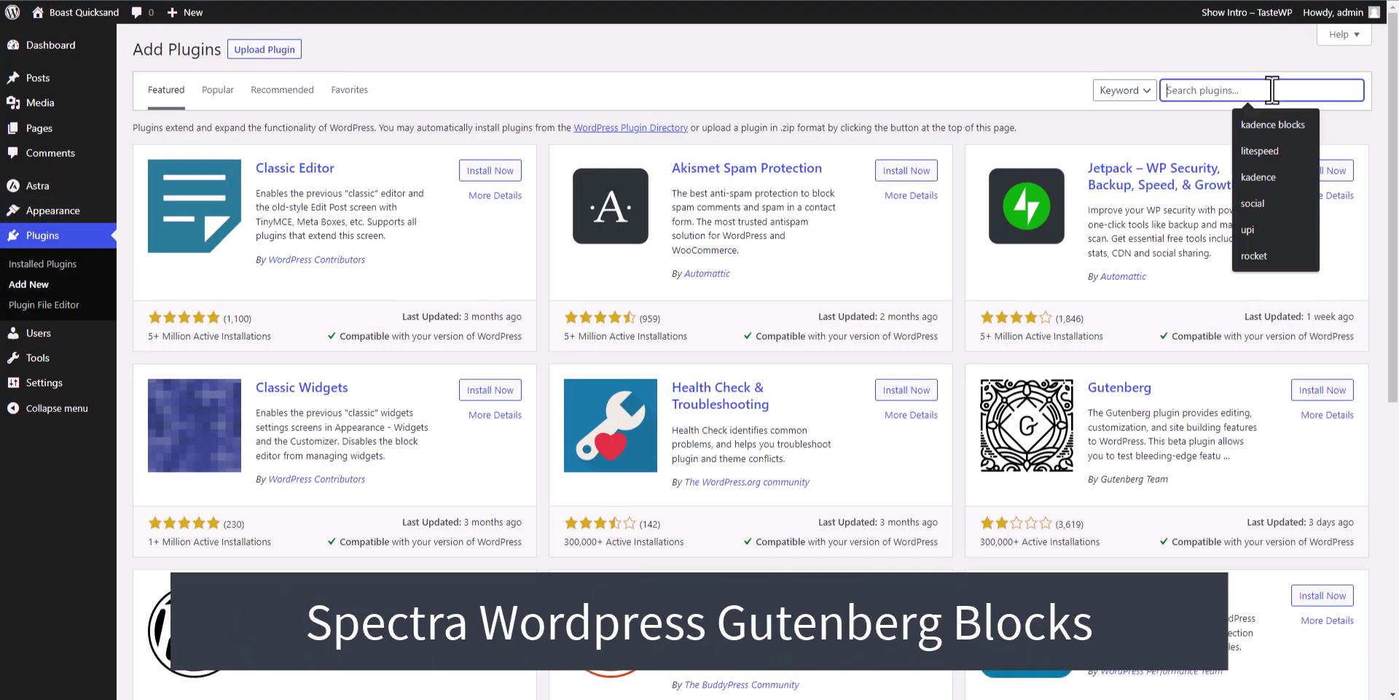
type("spectra")
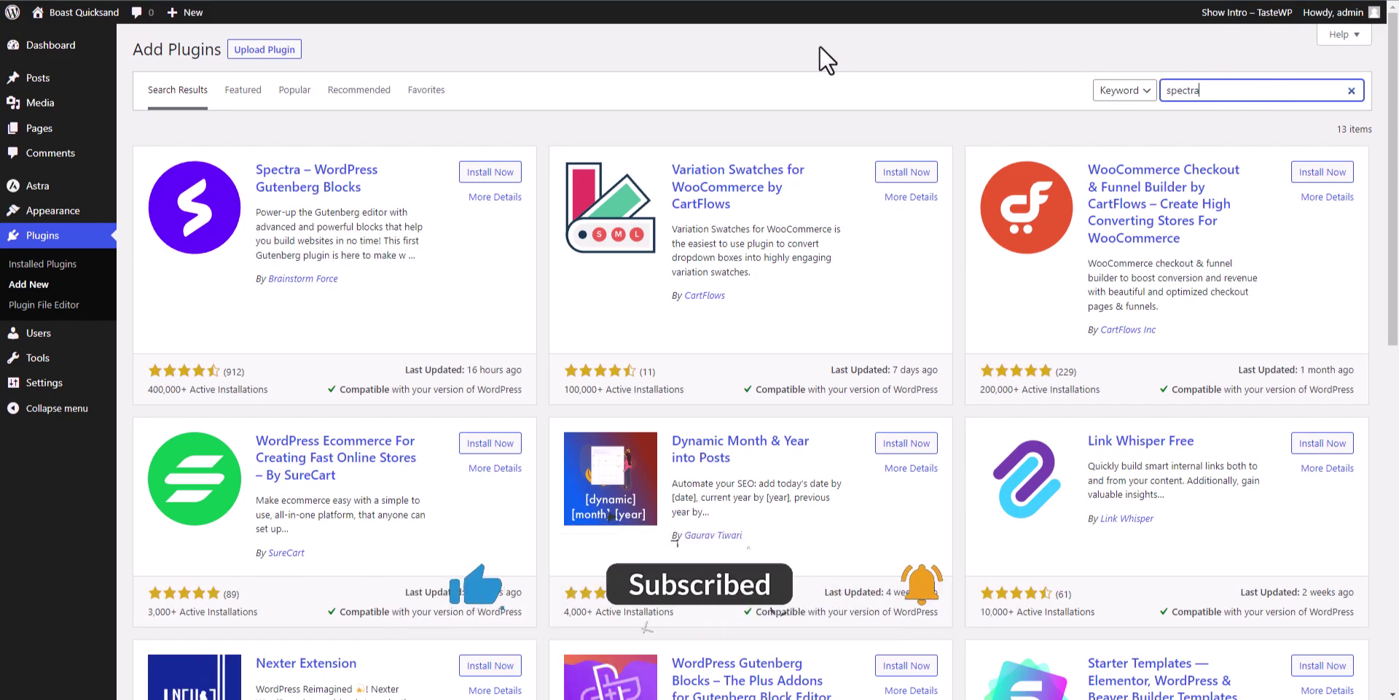
left_click(490, 175)
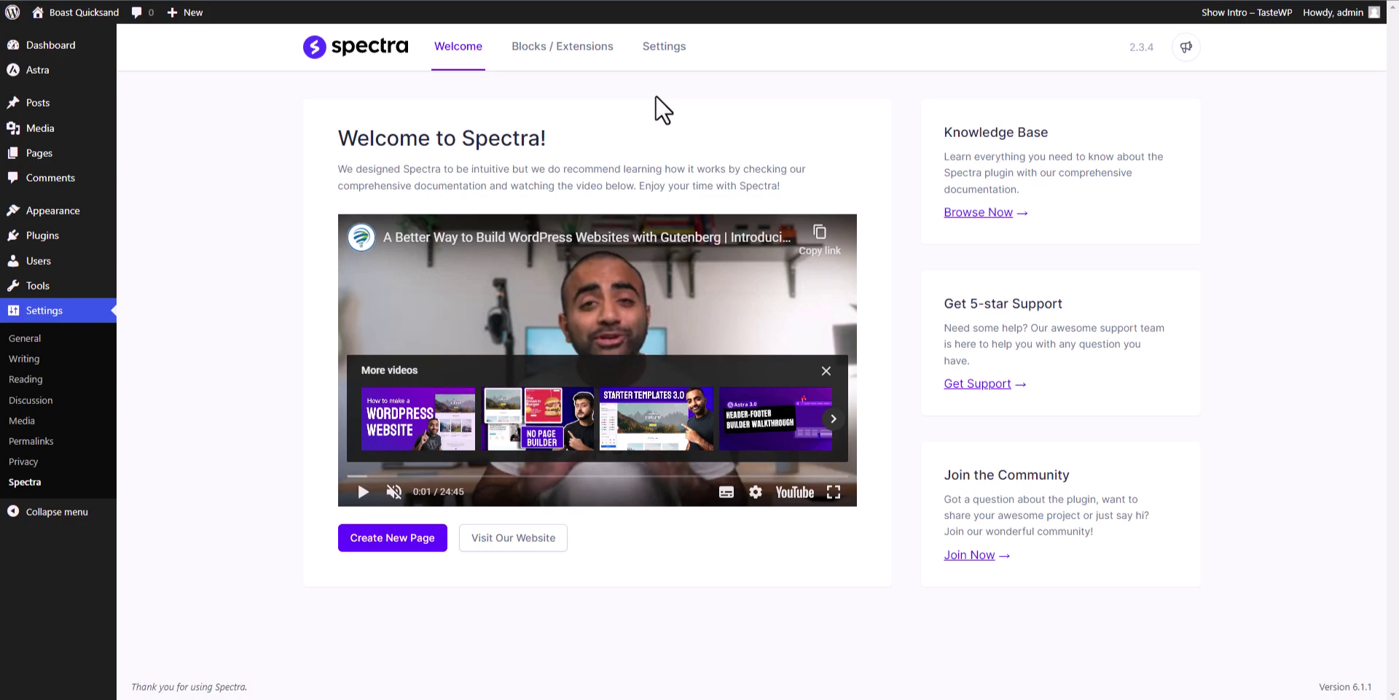
Show Spectra's Blocks / Extensions list with Container, Heading and Image blocks
left_click(558, 46)
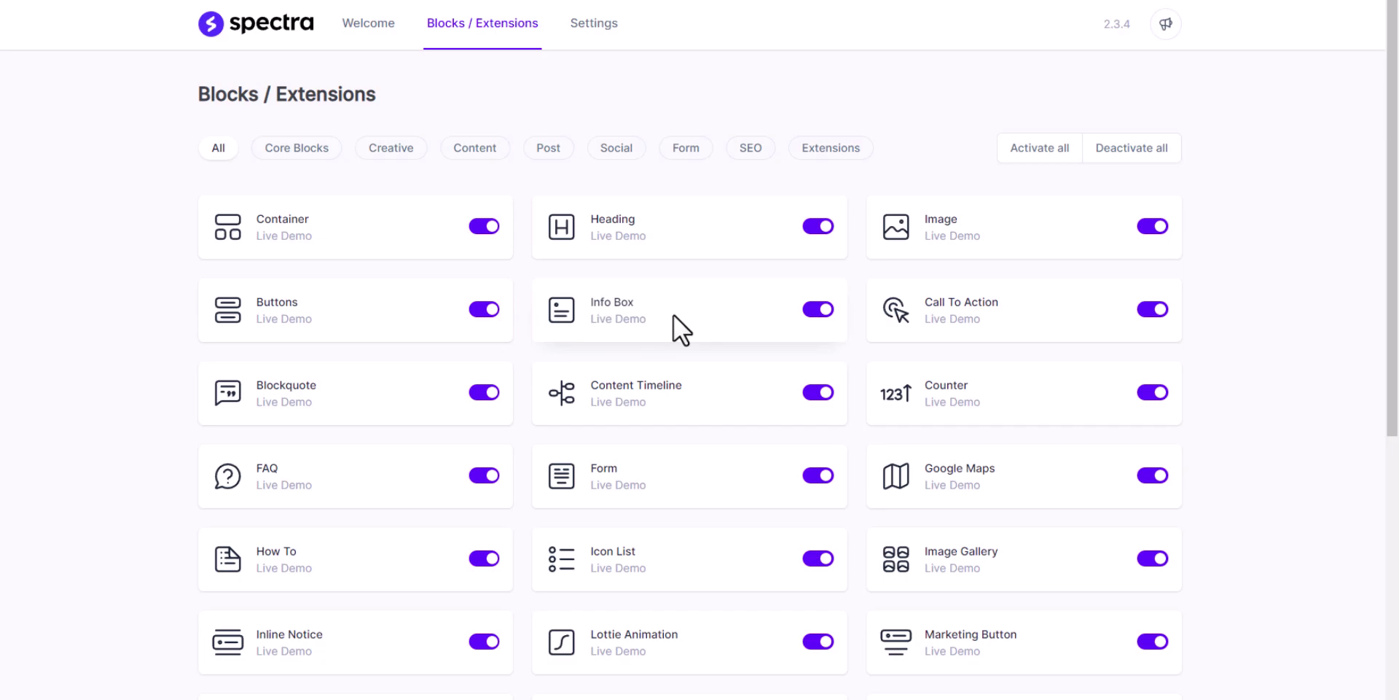
Filter Spectra's blocks by SEO, Form, Social and Post, then go to Spectra Settings
scroll(672, 357, "down", 3)
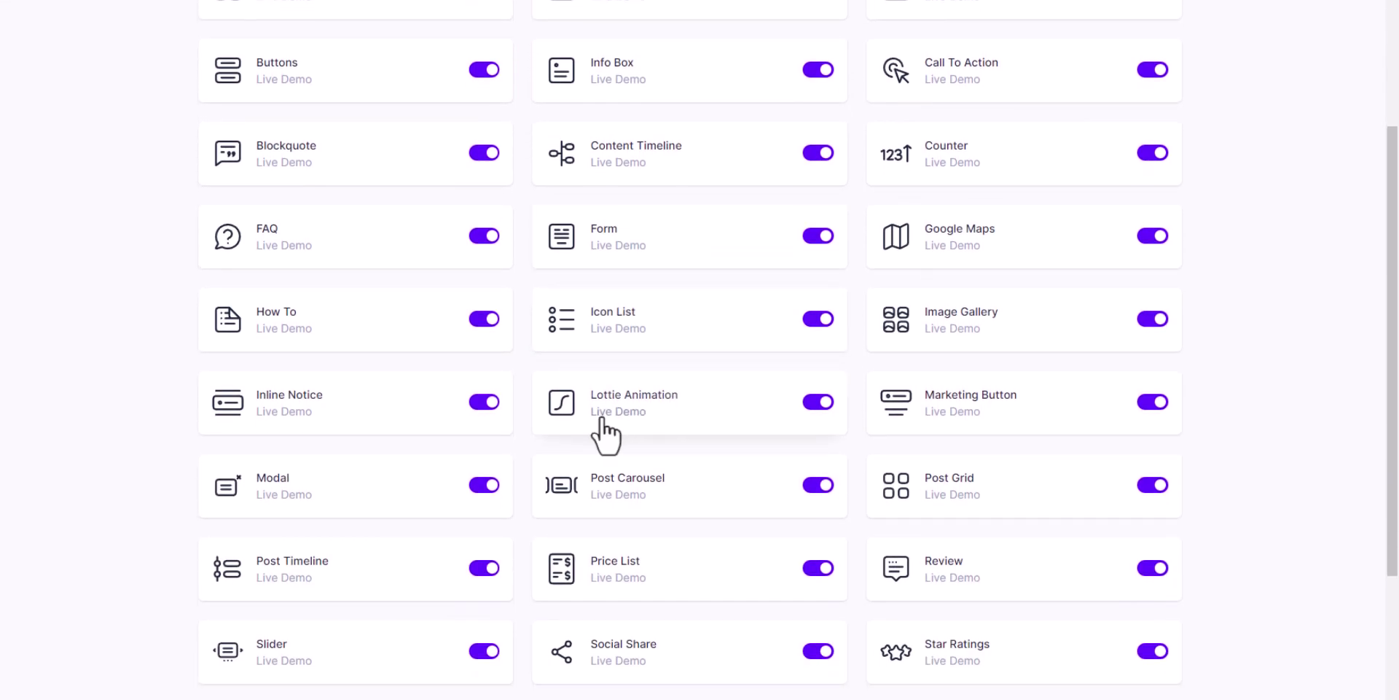
scroll(692, 362, "up", 3)
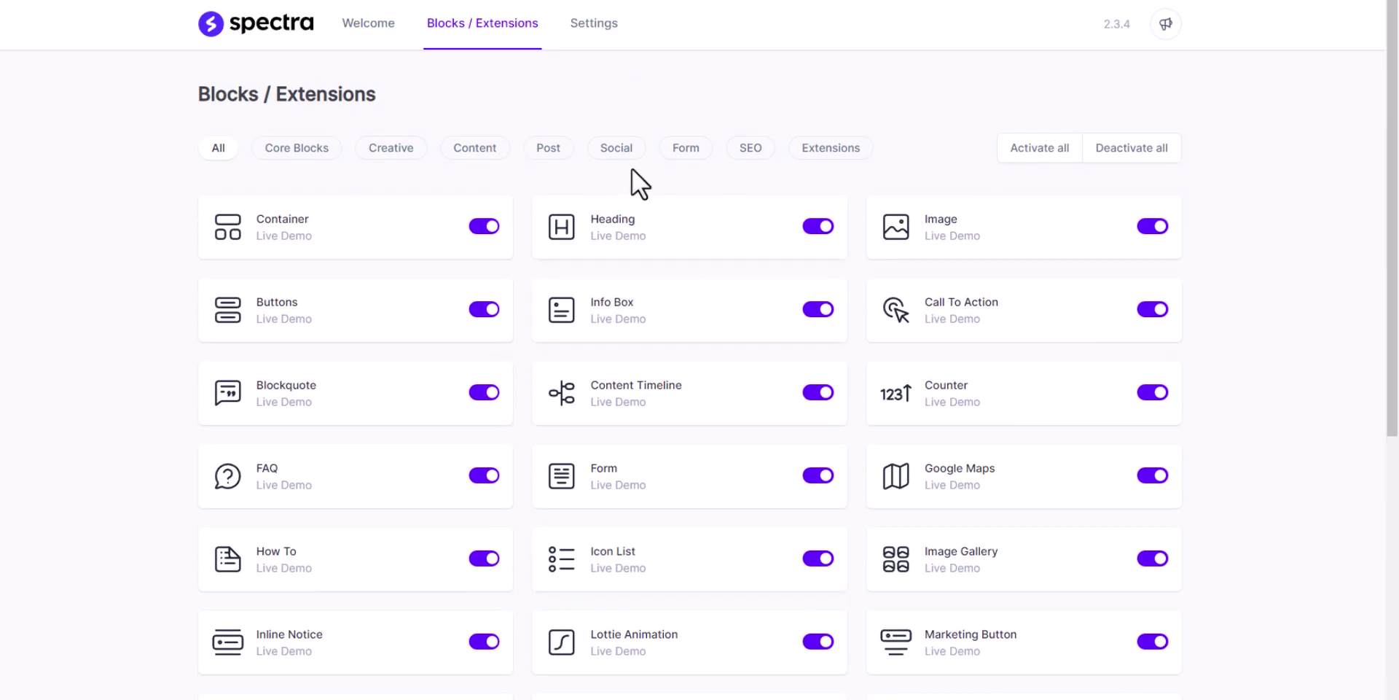
left_click(744, 149)
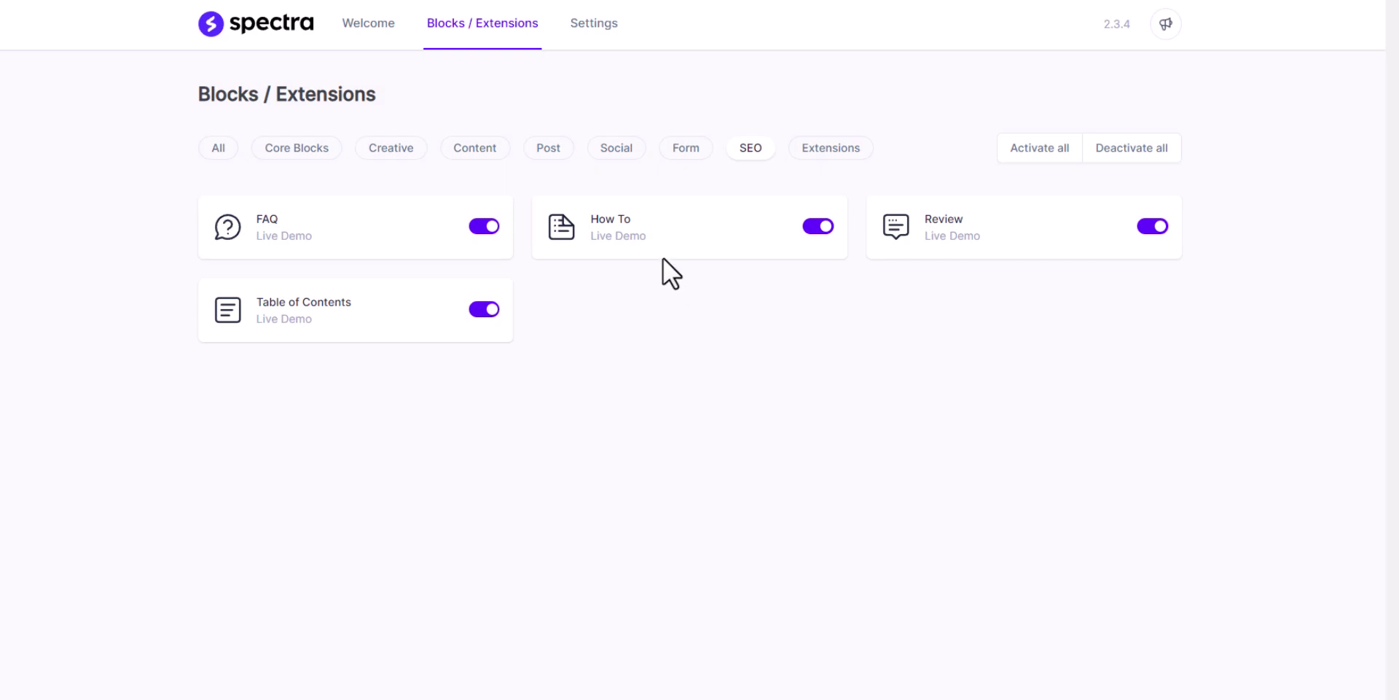
left_click(668, 149)
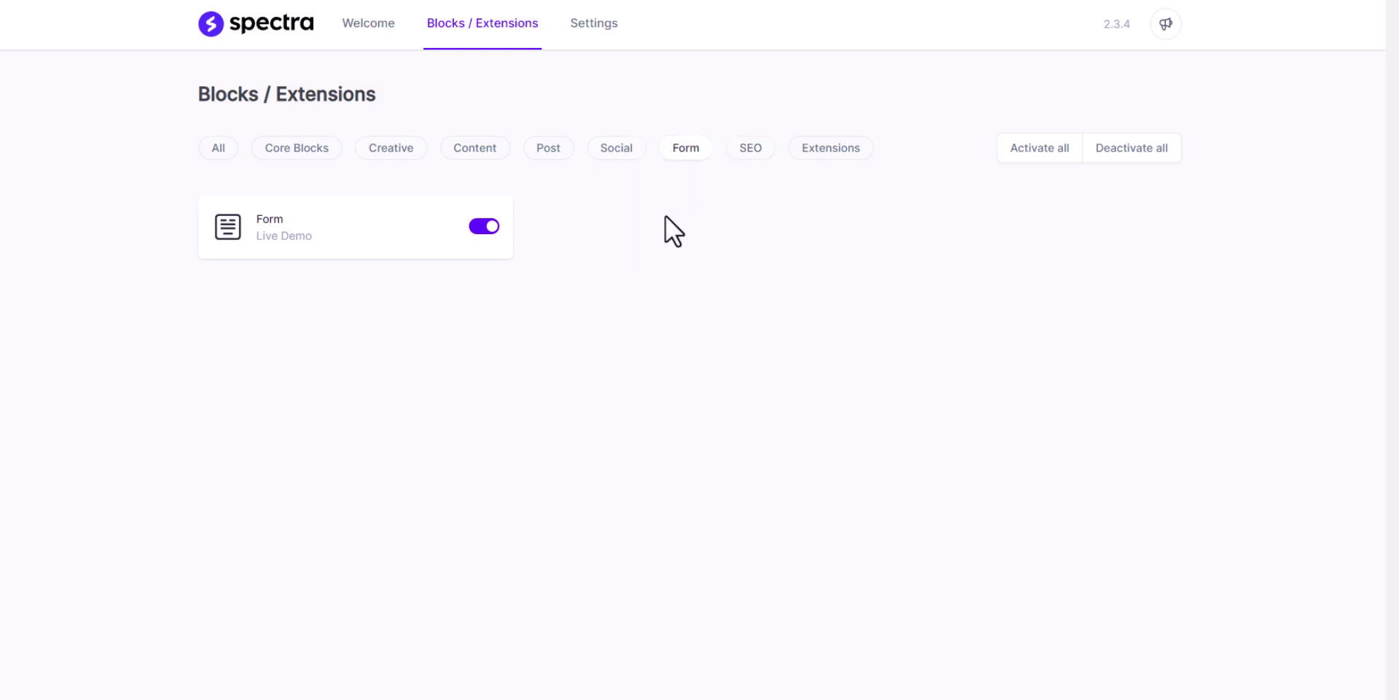
left_click(616, 149)
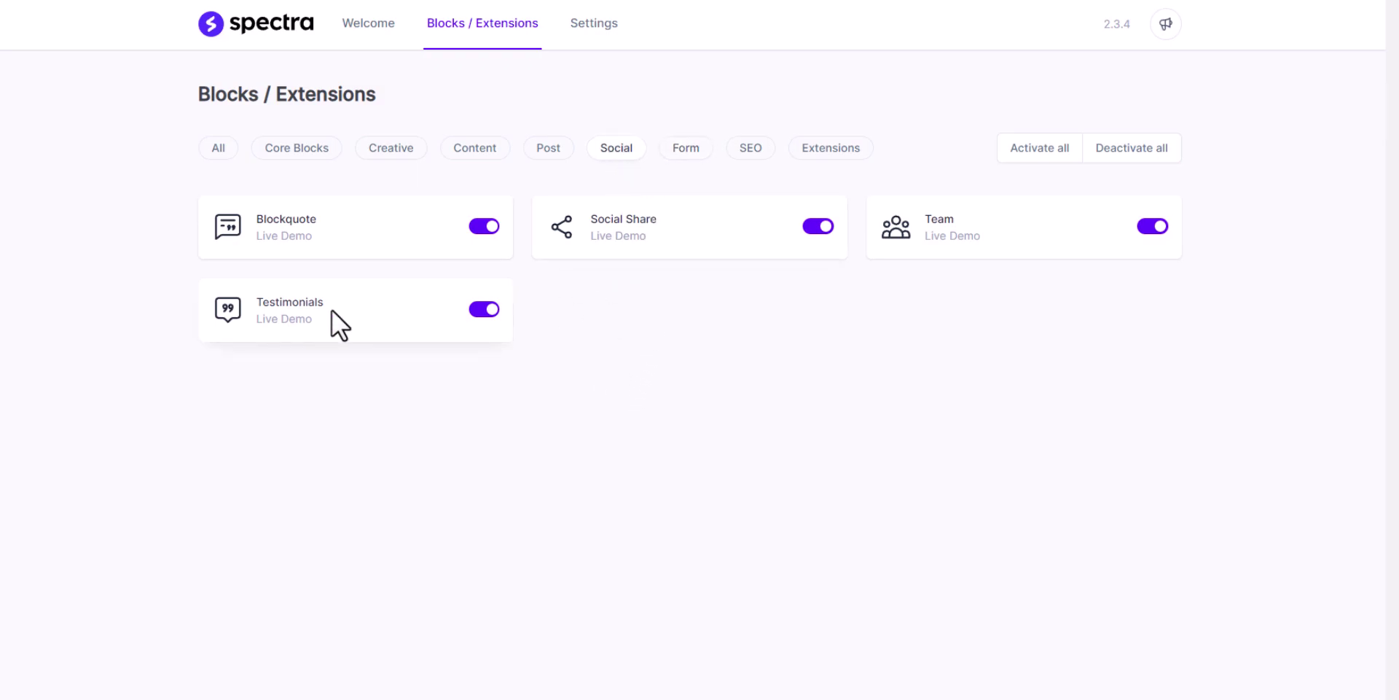
left_click(547, 149)
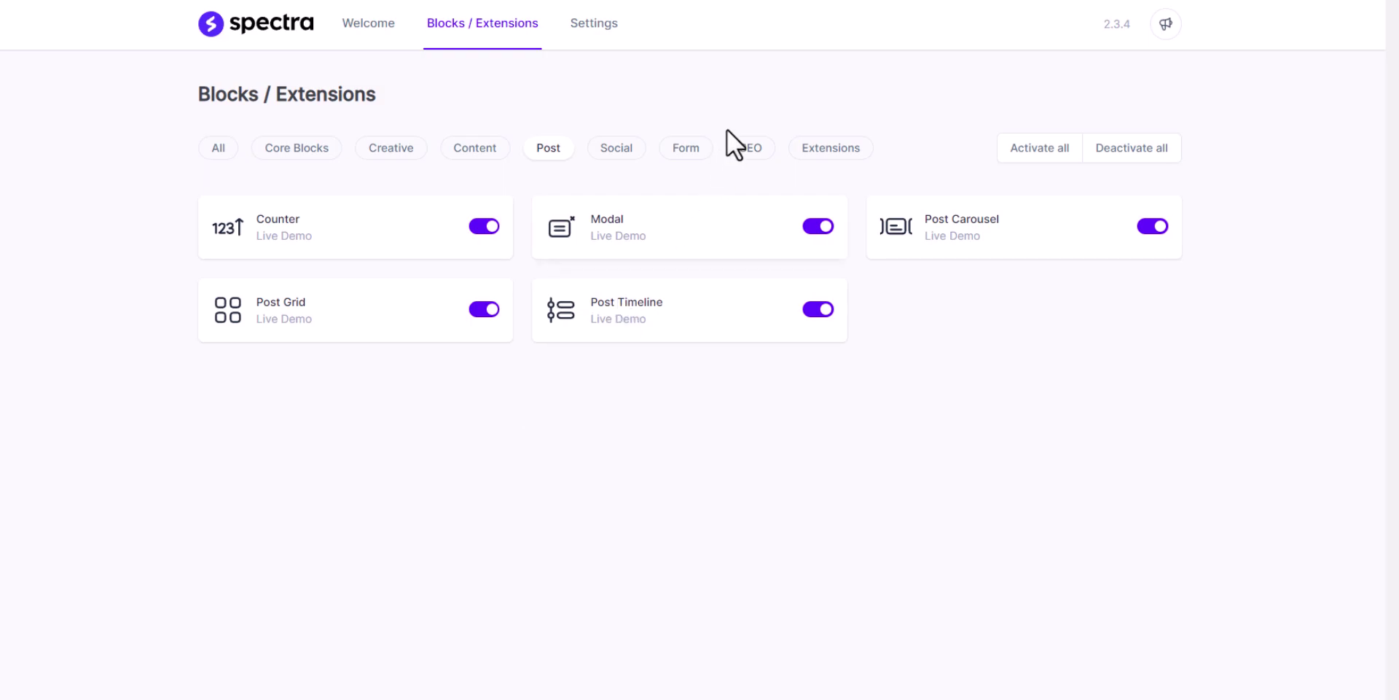
left_click(594, 30)
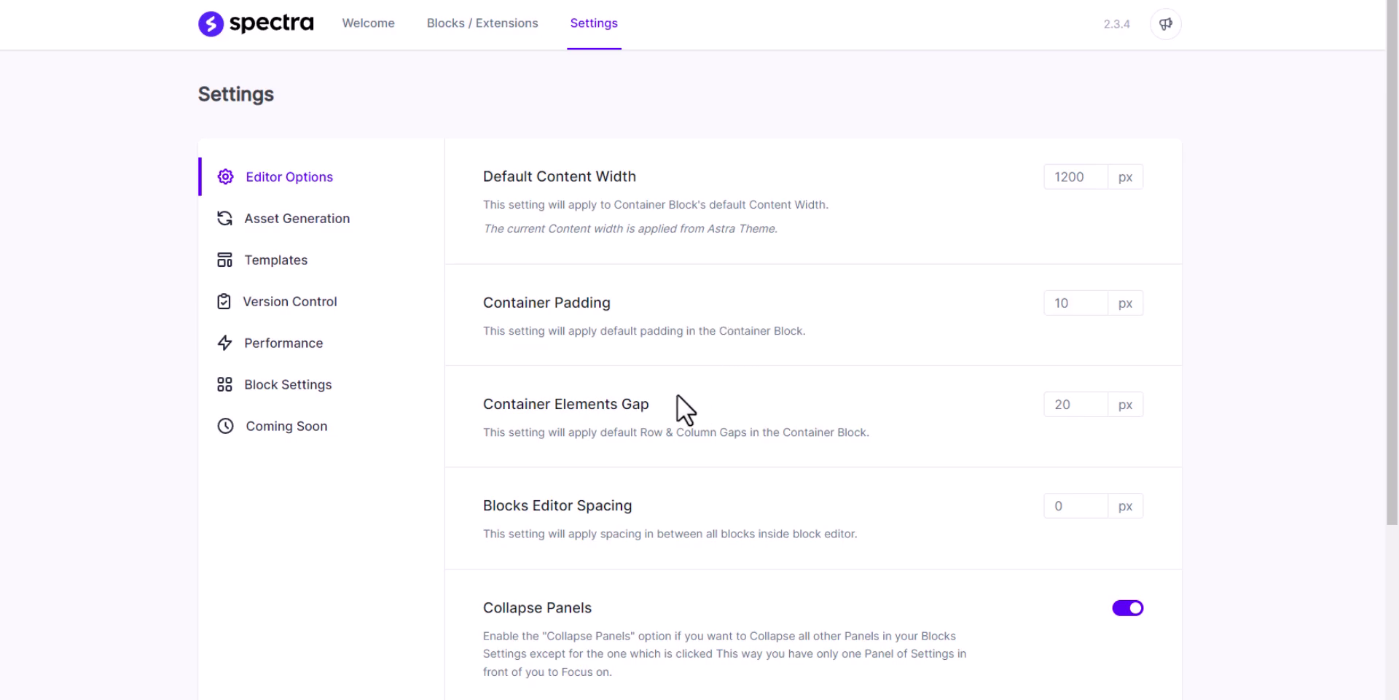
Switch on Automatic Block Recovery in Editor Options, then view Asset Generation settings
scroll(675, 509, "down", 4)
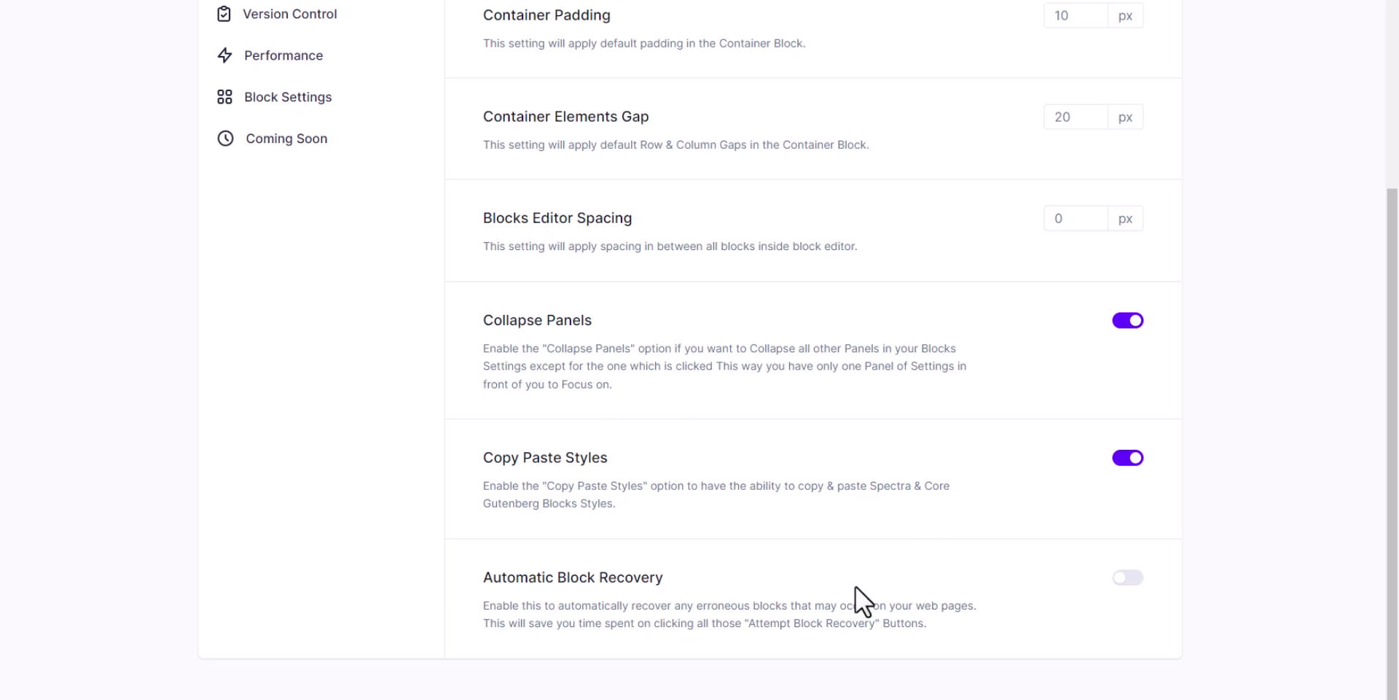
left_click(1131, 579)
scroll(866, 538, "up", 1)
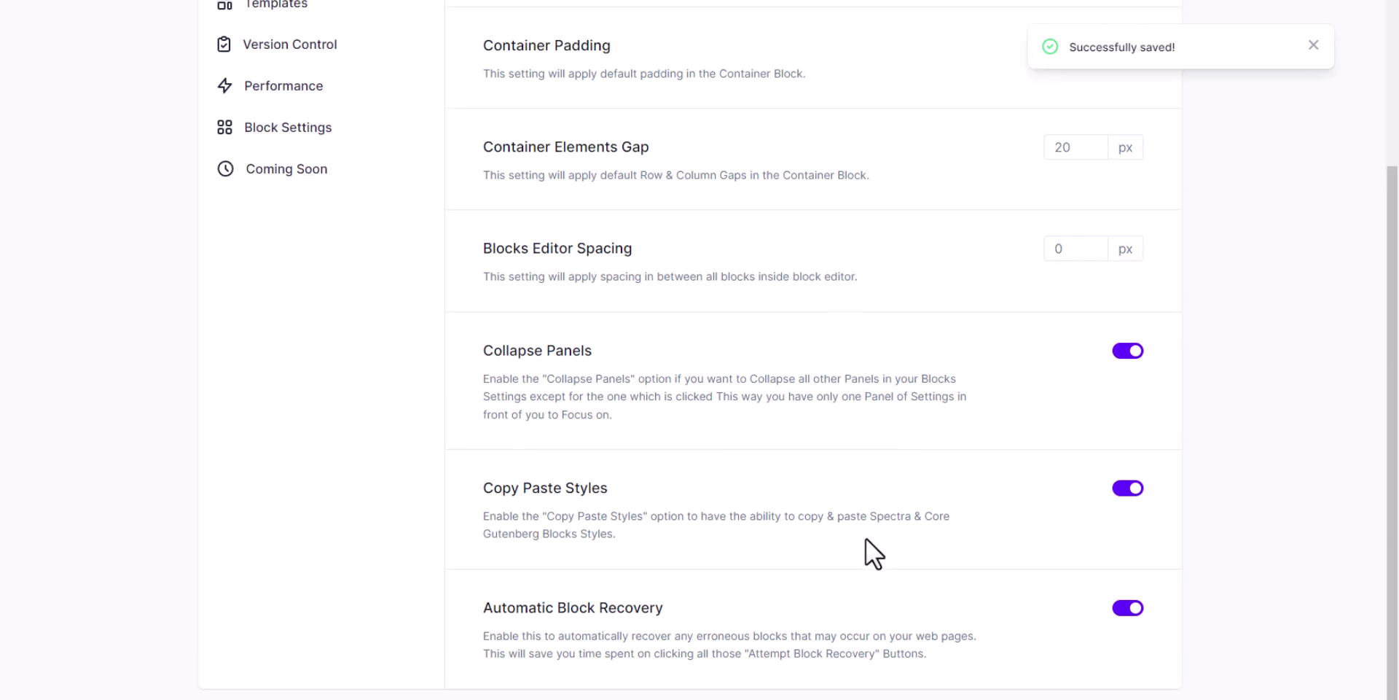
scroll(874, 554, "up", 4)
left_click(280, 223)
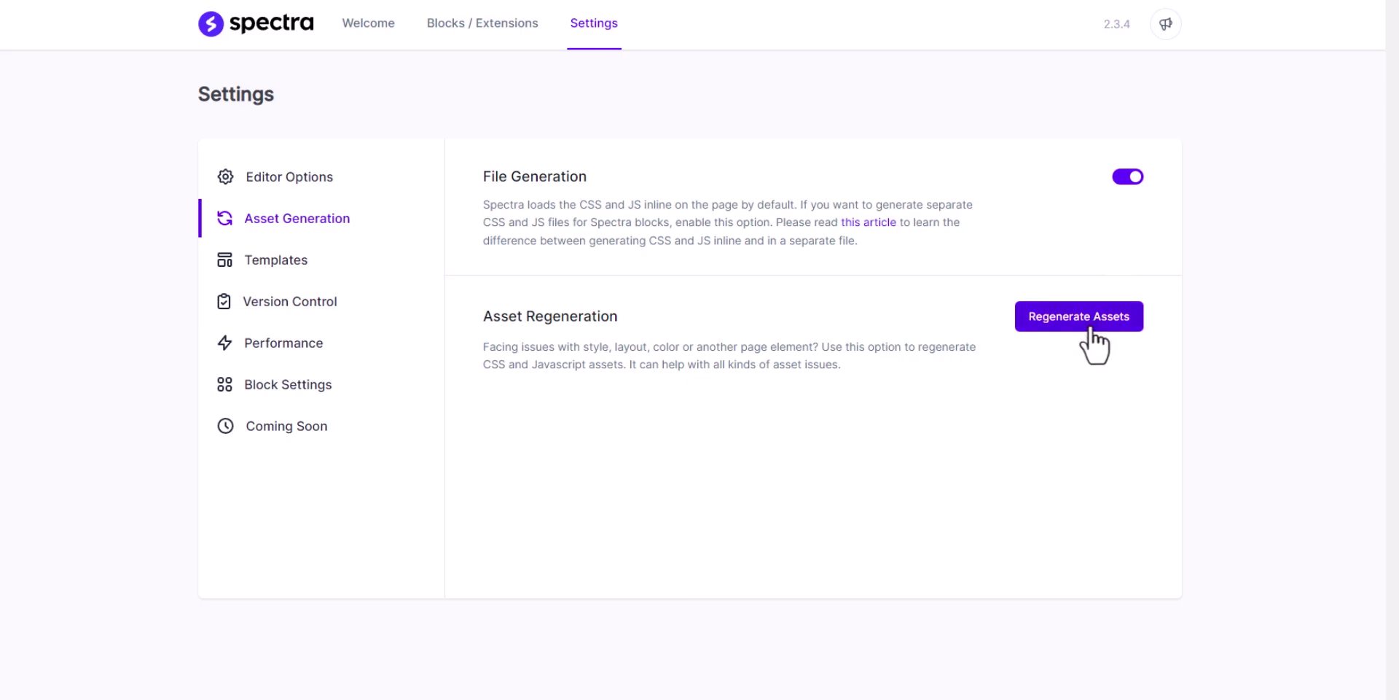
Under Performance, switch on Load Google Fonts Locally and Preload Local Fonts
left_click(295, 264)
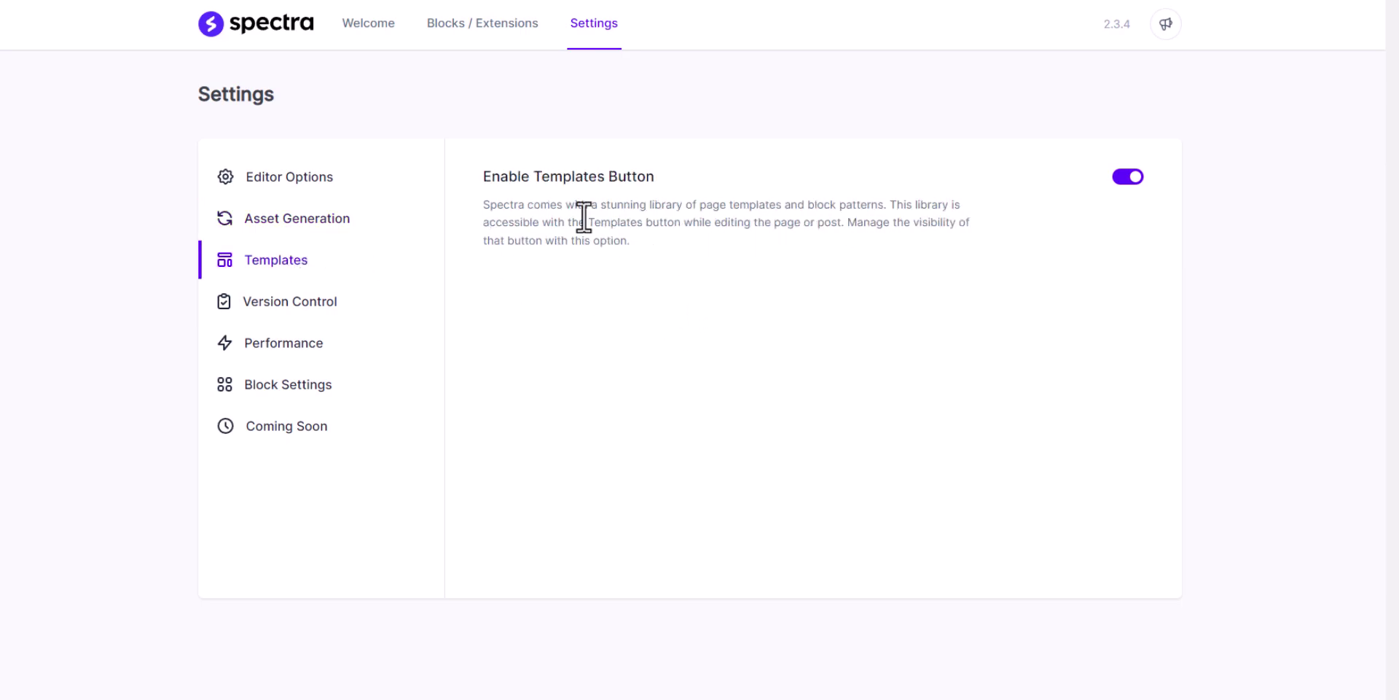
left_click(286, 310)
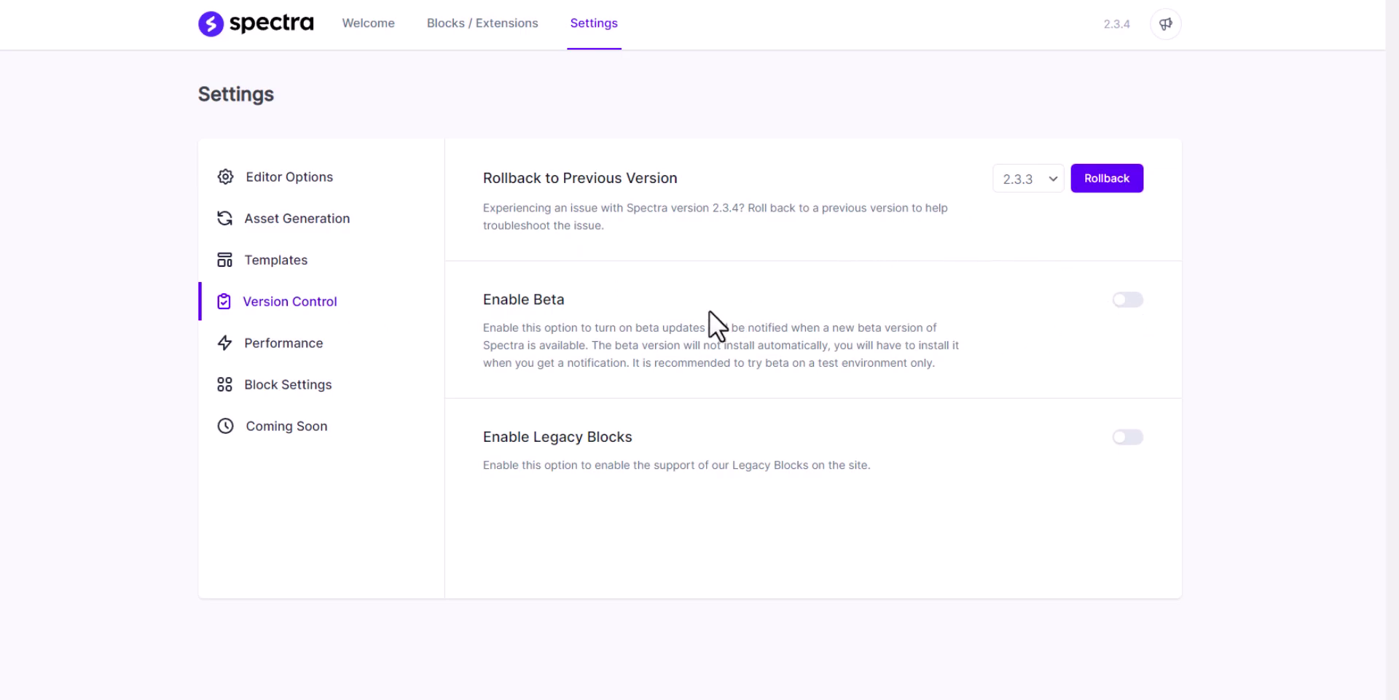
left_click(287, 342)
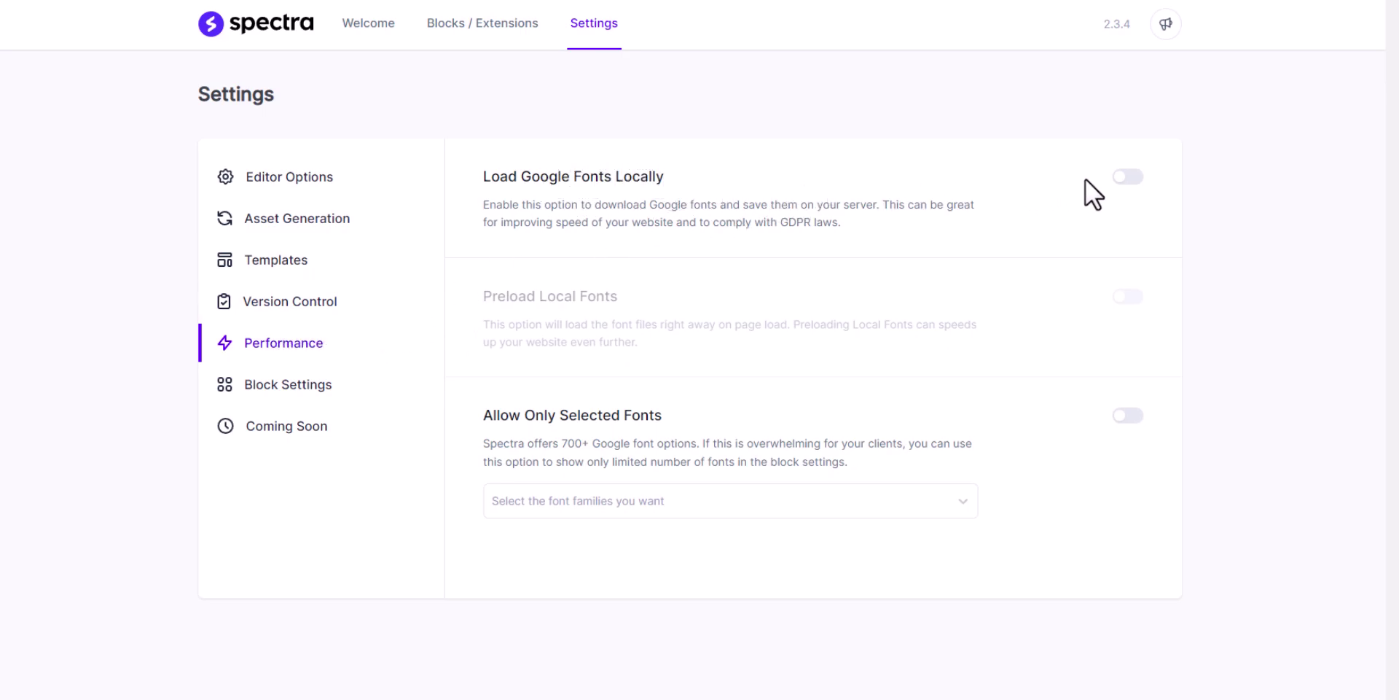
left_click(1120, 178)
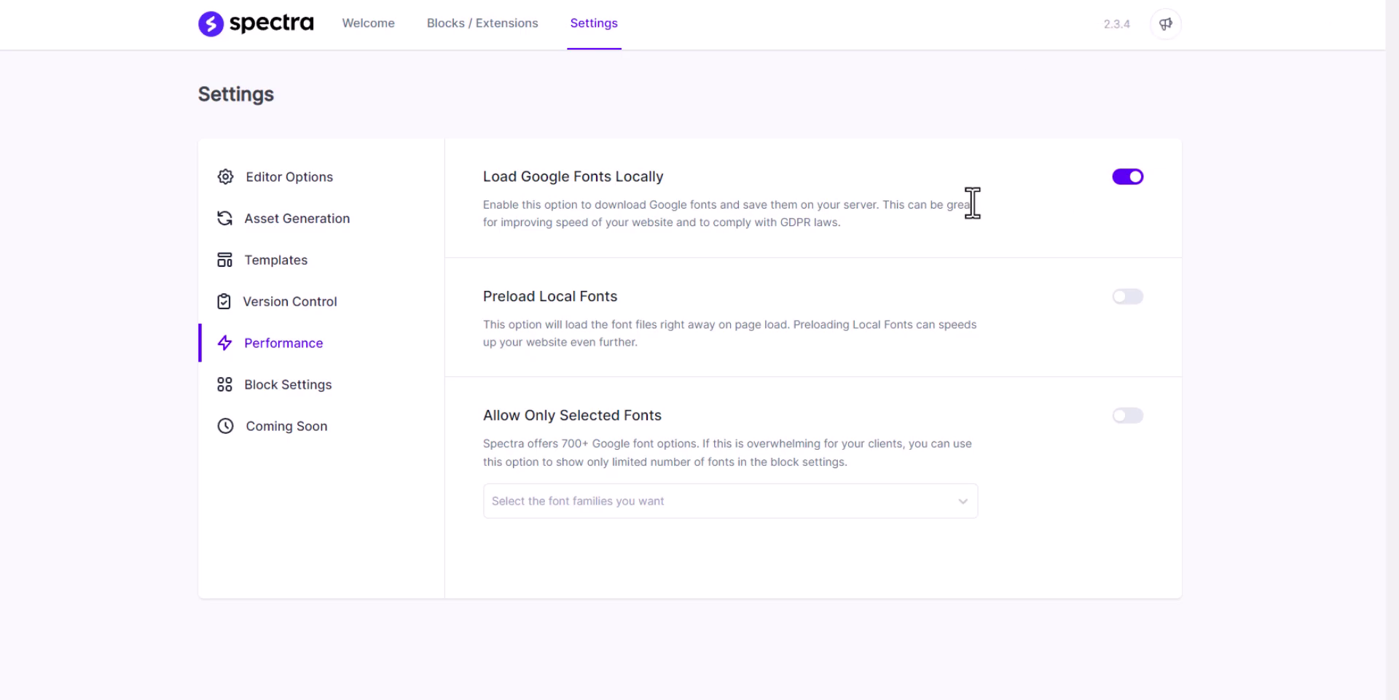
left_click(1114, 299)
Check the Google reCAPTCHA block settings and the Coming Soon mode settings
left_click(301, 384)
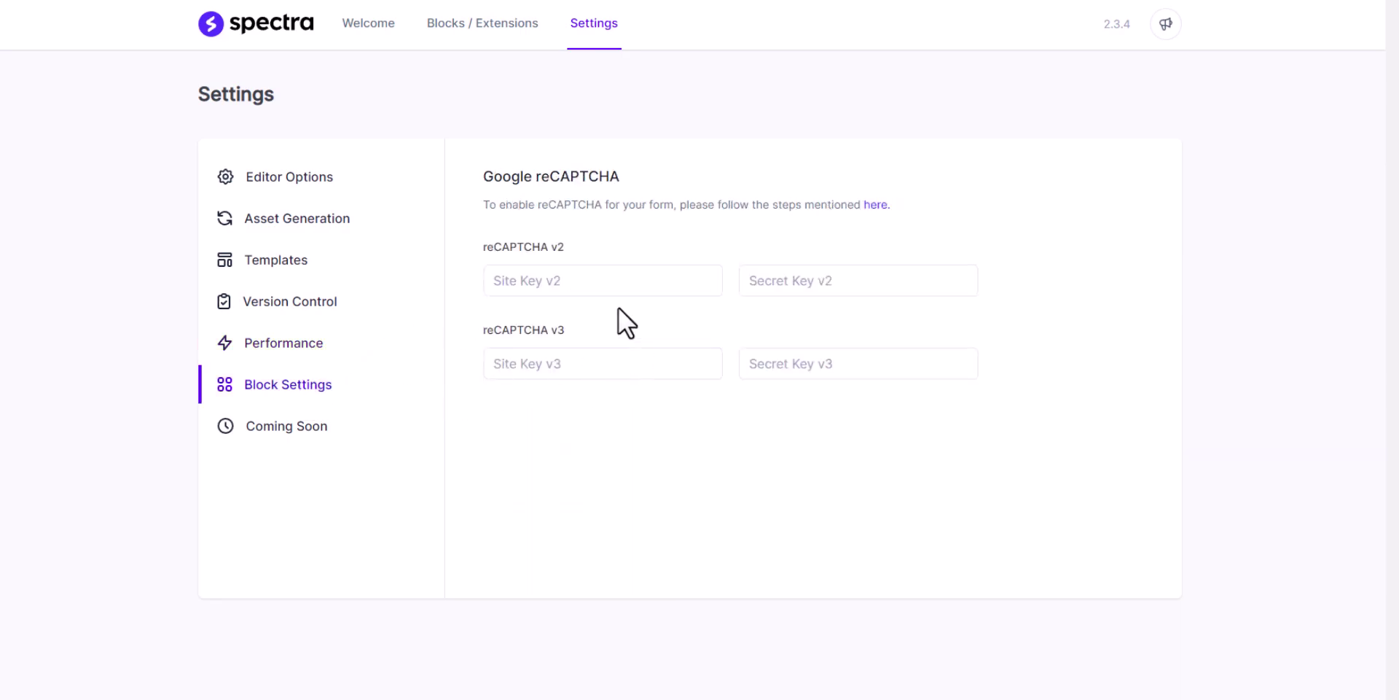
left_click(561, 278)
left_click(752, 233)
left_click(277, 436)
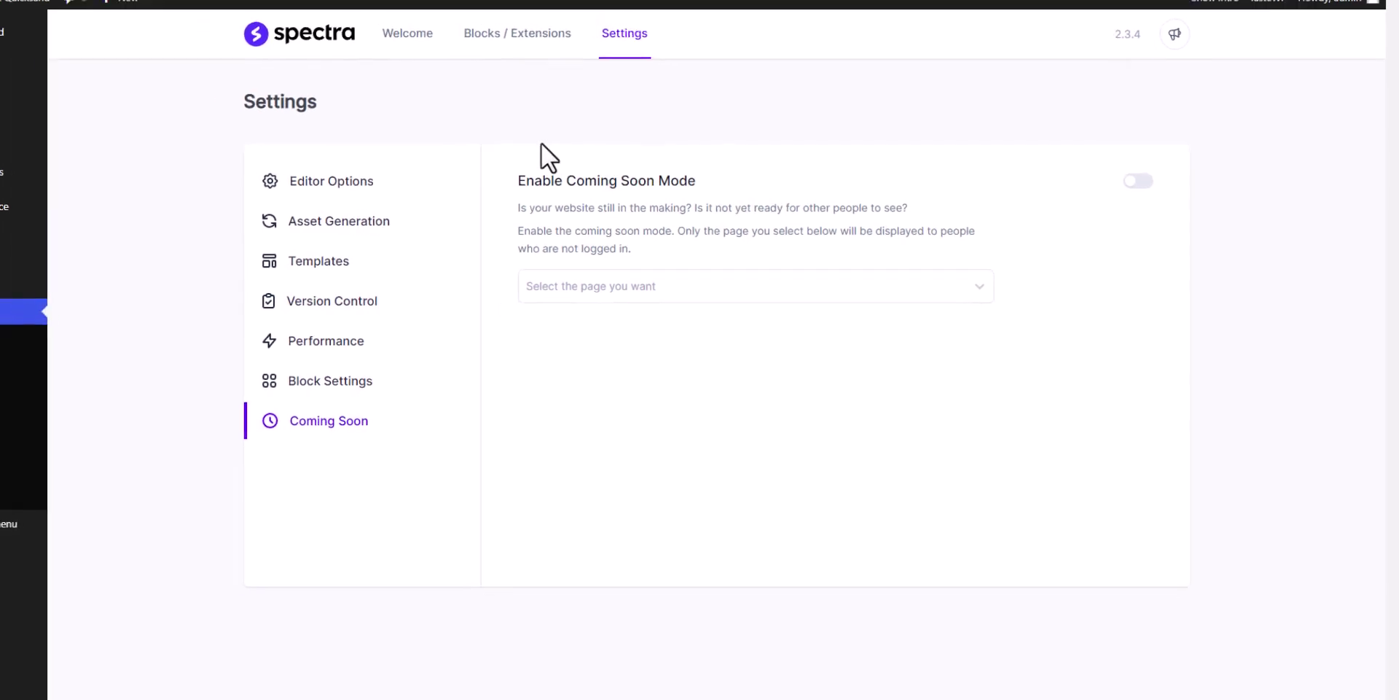
Create a new page titled 'Home' and show its Astra Settings panel
mouse_move(53, 113)
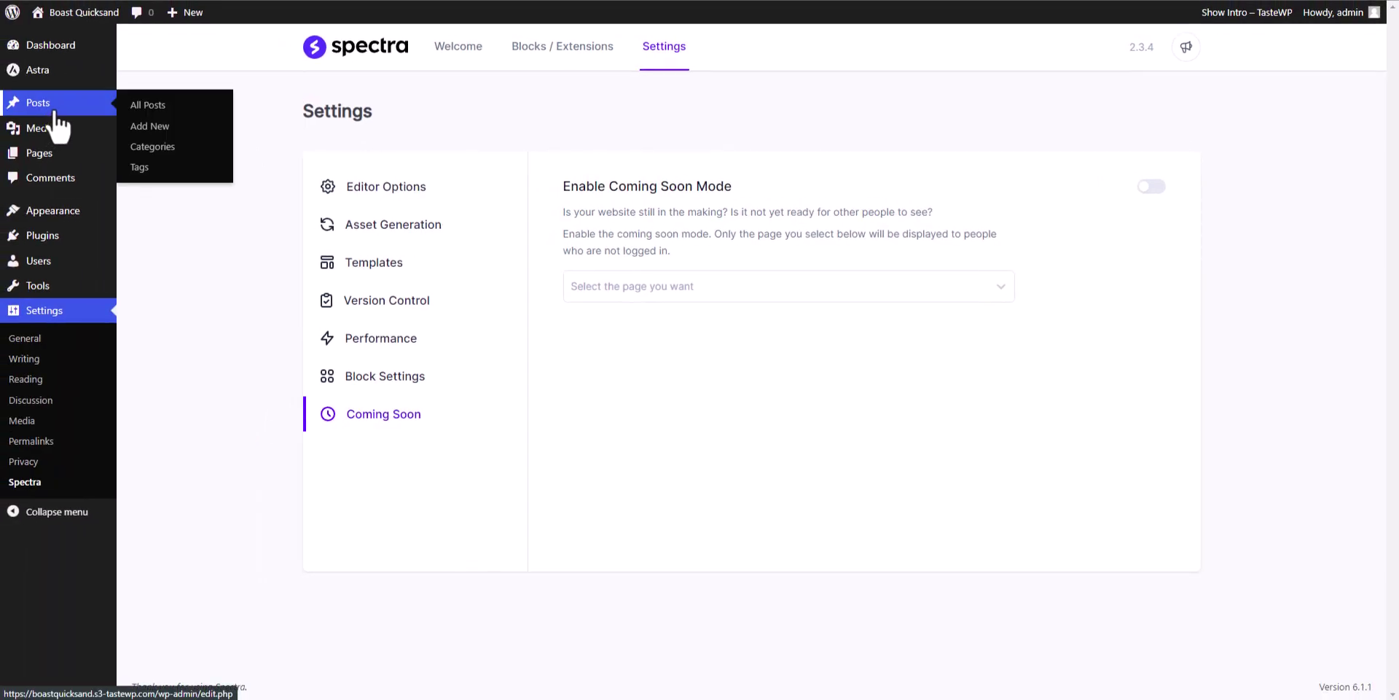
left_click(42, 154)
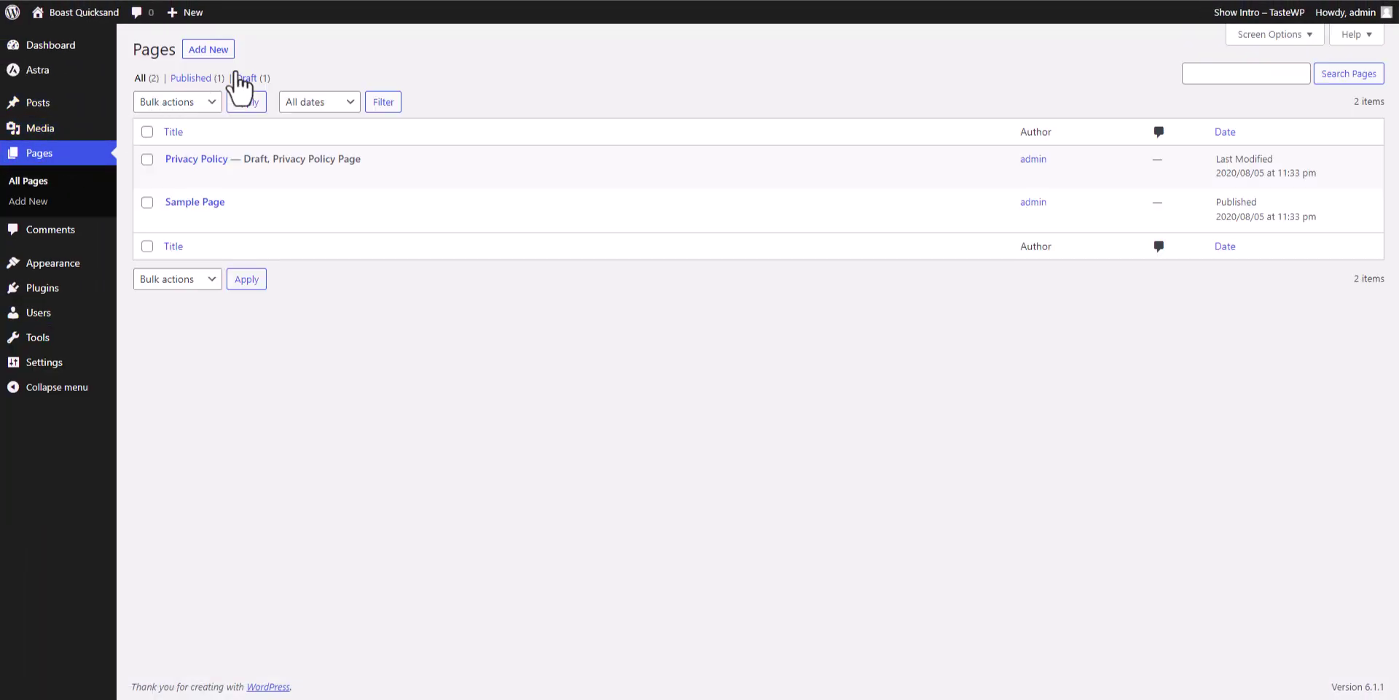
left_click(208, 49)
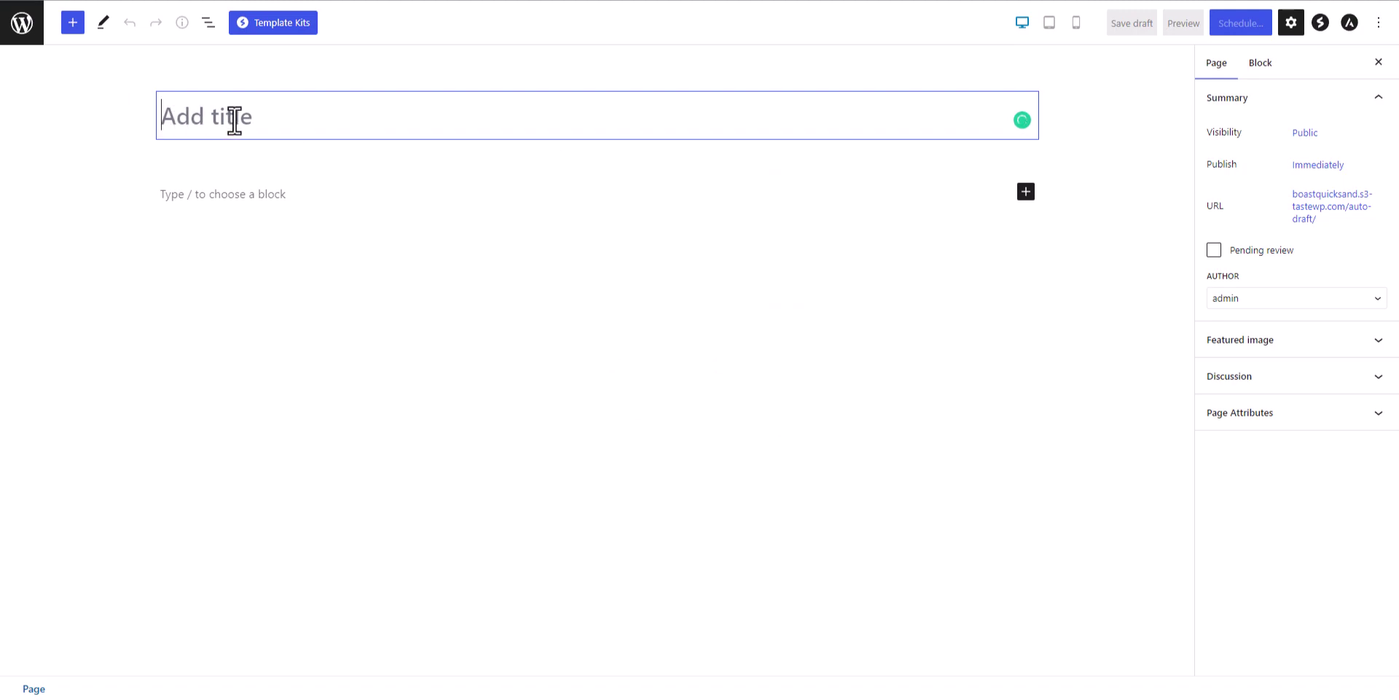
left_click(234, 121)
type("Home")
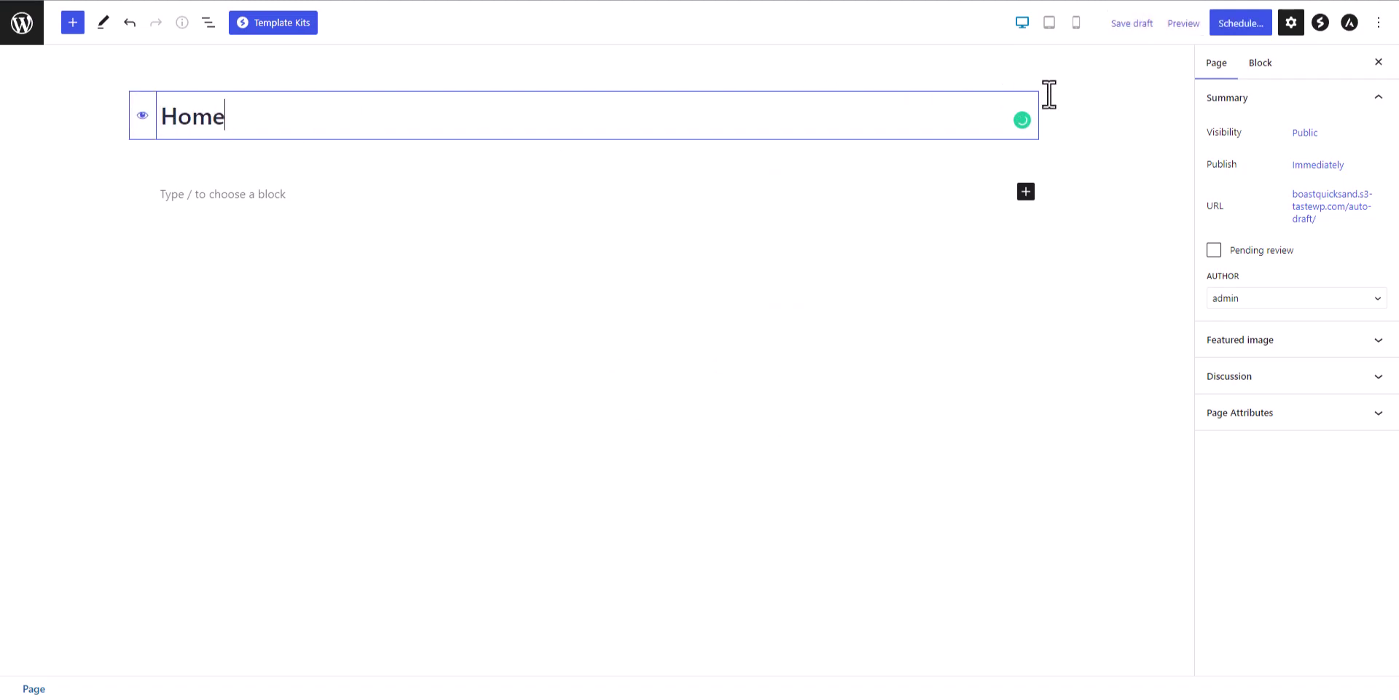
left_click(1351, 27)
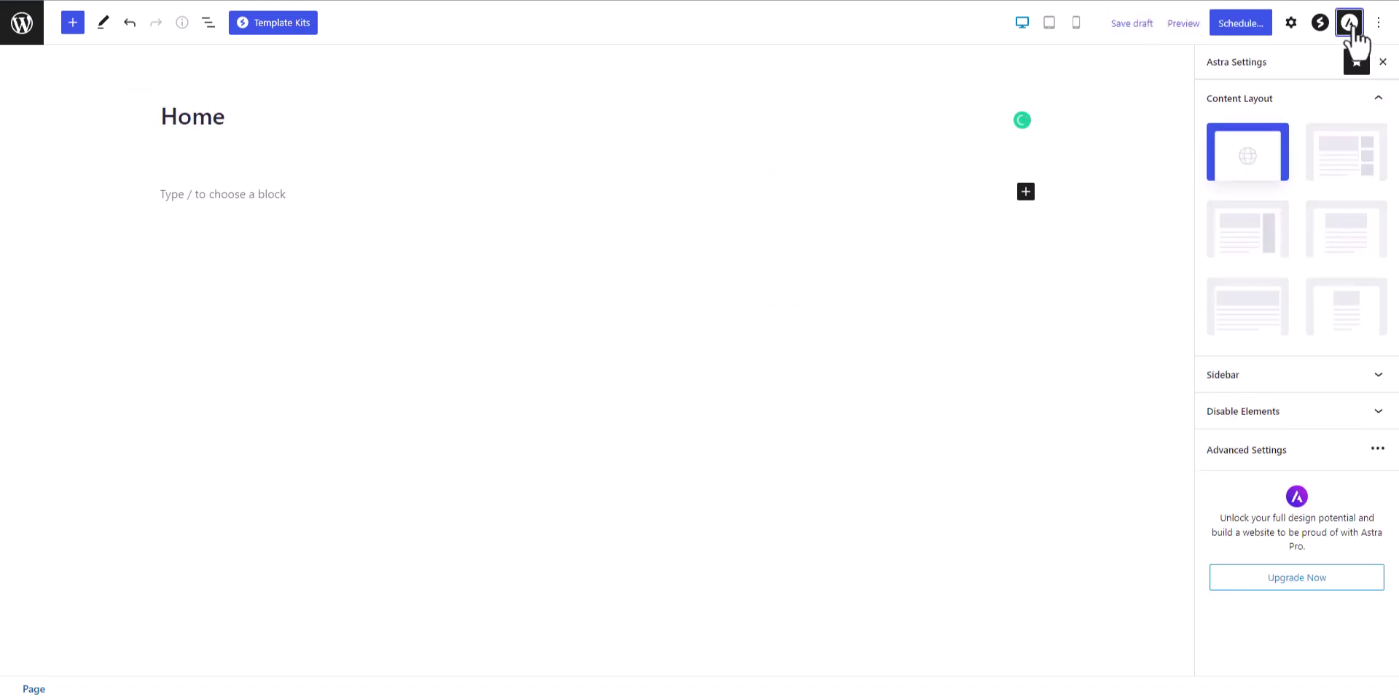
Set the Home page's Astra content layout to Full Width / Stretched, leaving other options unchanged
left_click(1245, 318)
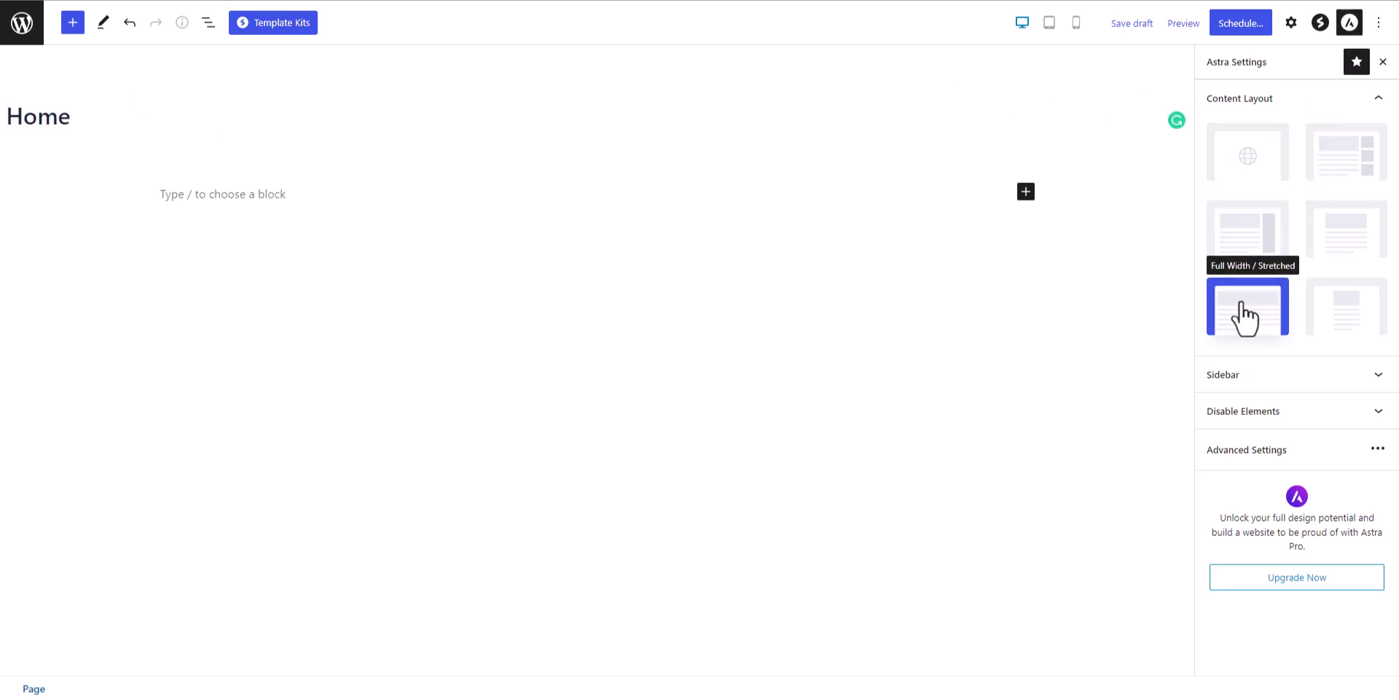
left_click(1254, 378)
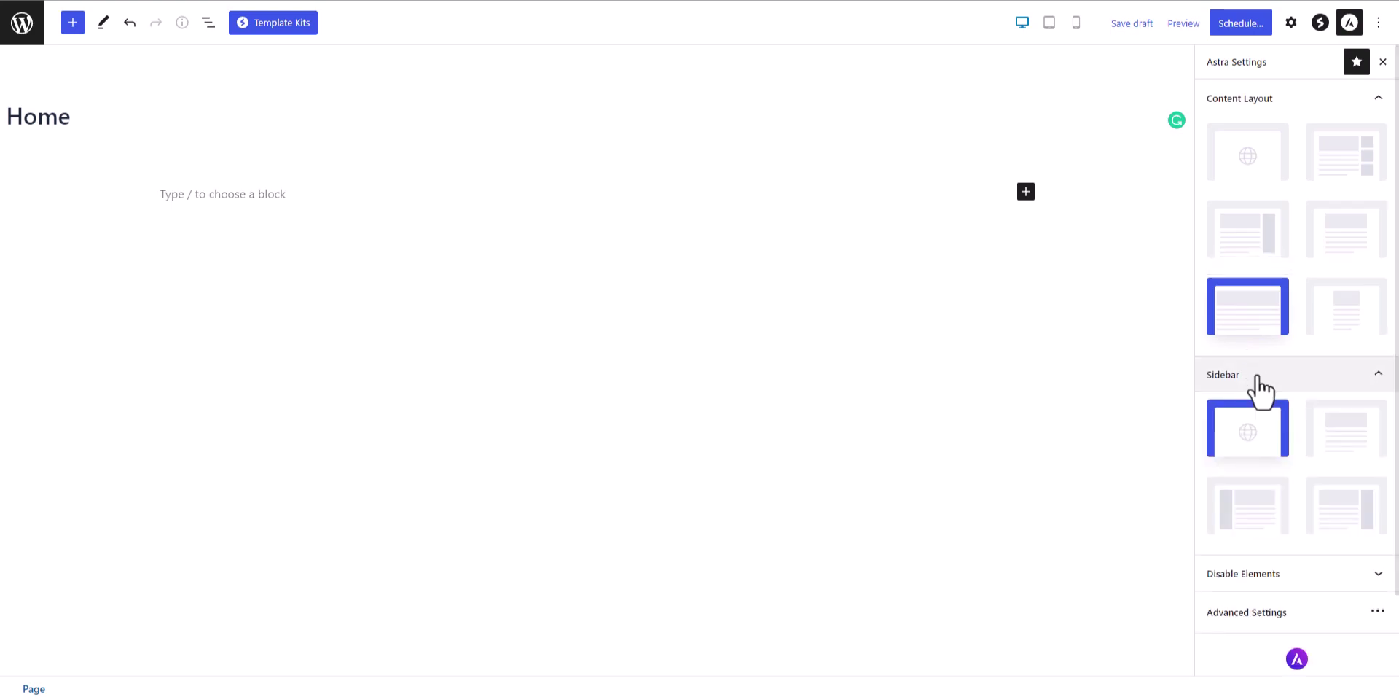
left_click(1277, 382)
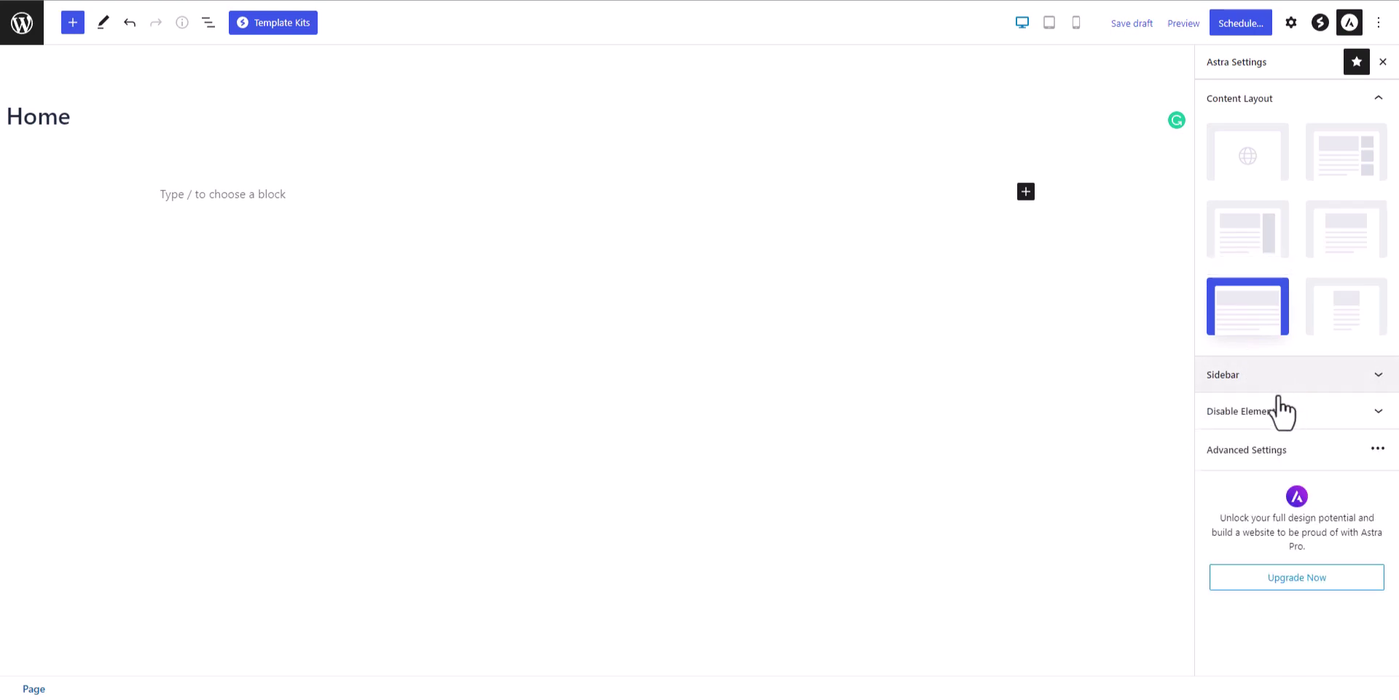
left_click(1288, 416)
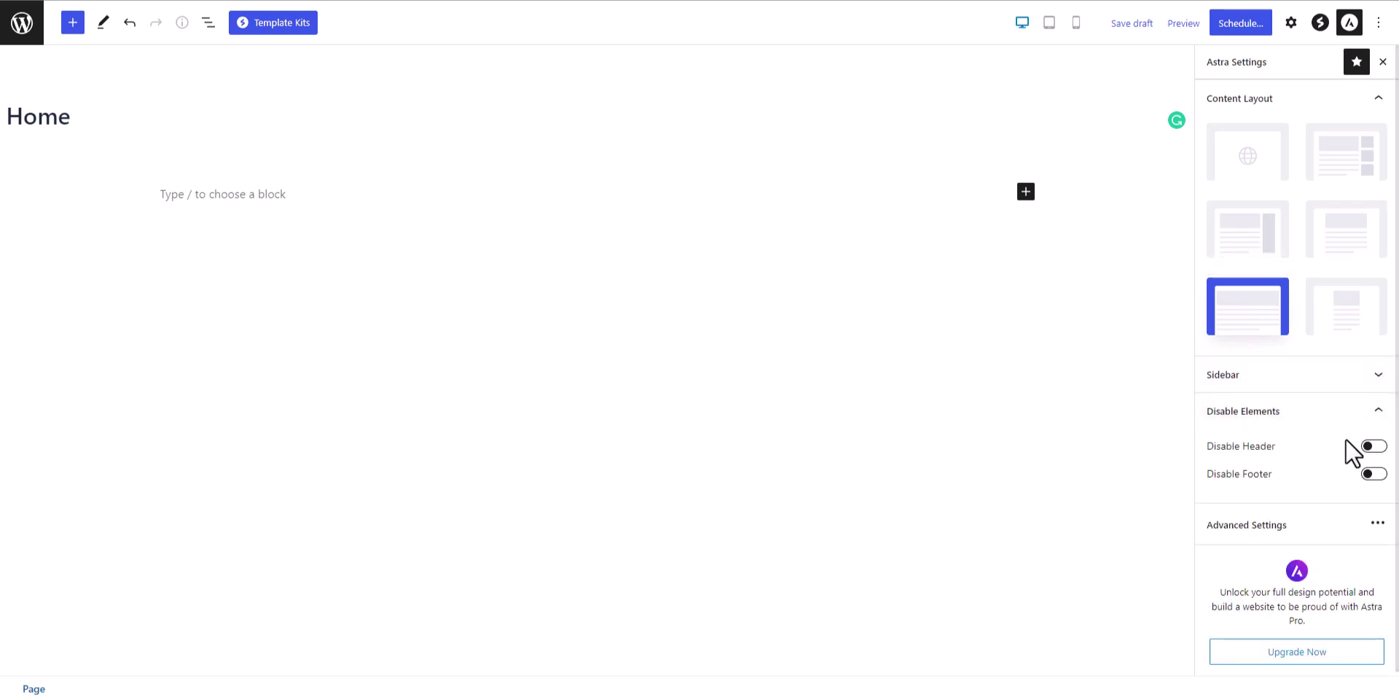
left_click(1340, 419)
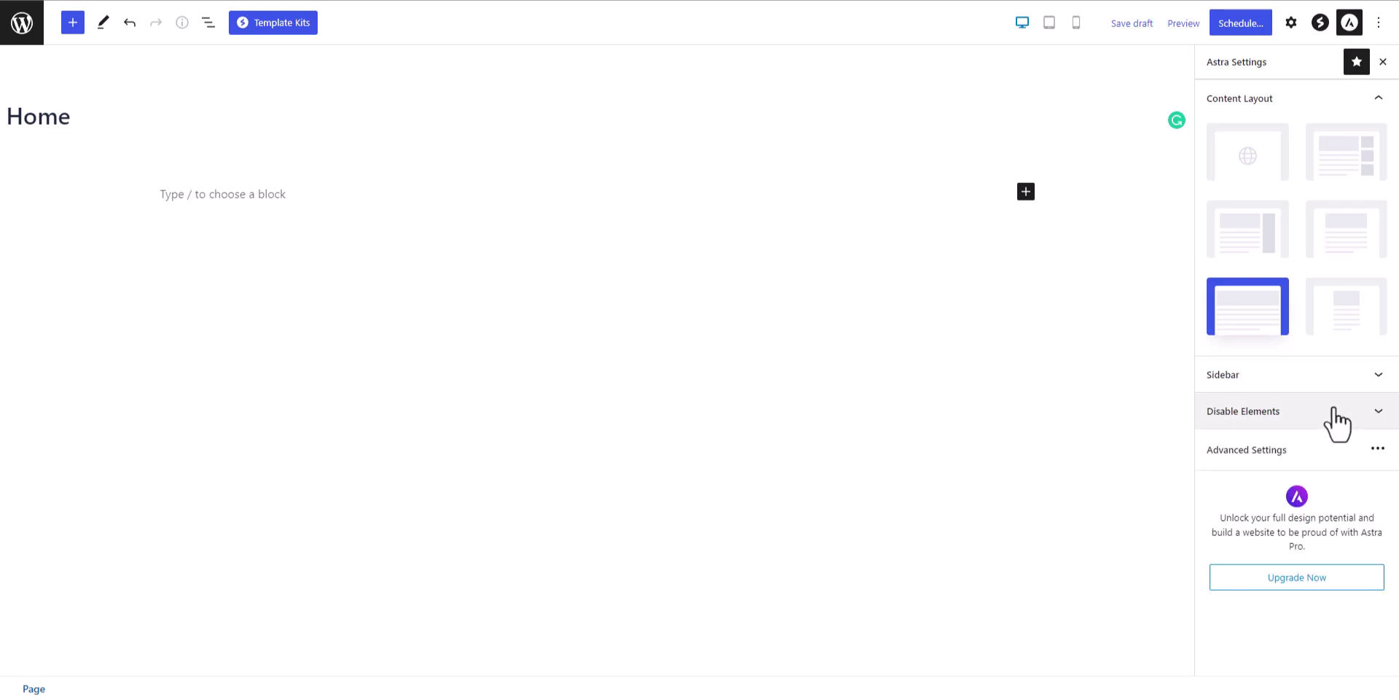
left_click(1323, 454)
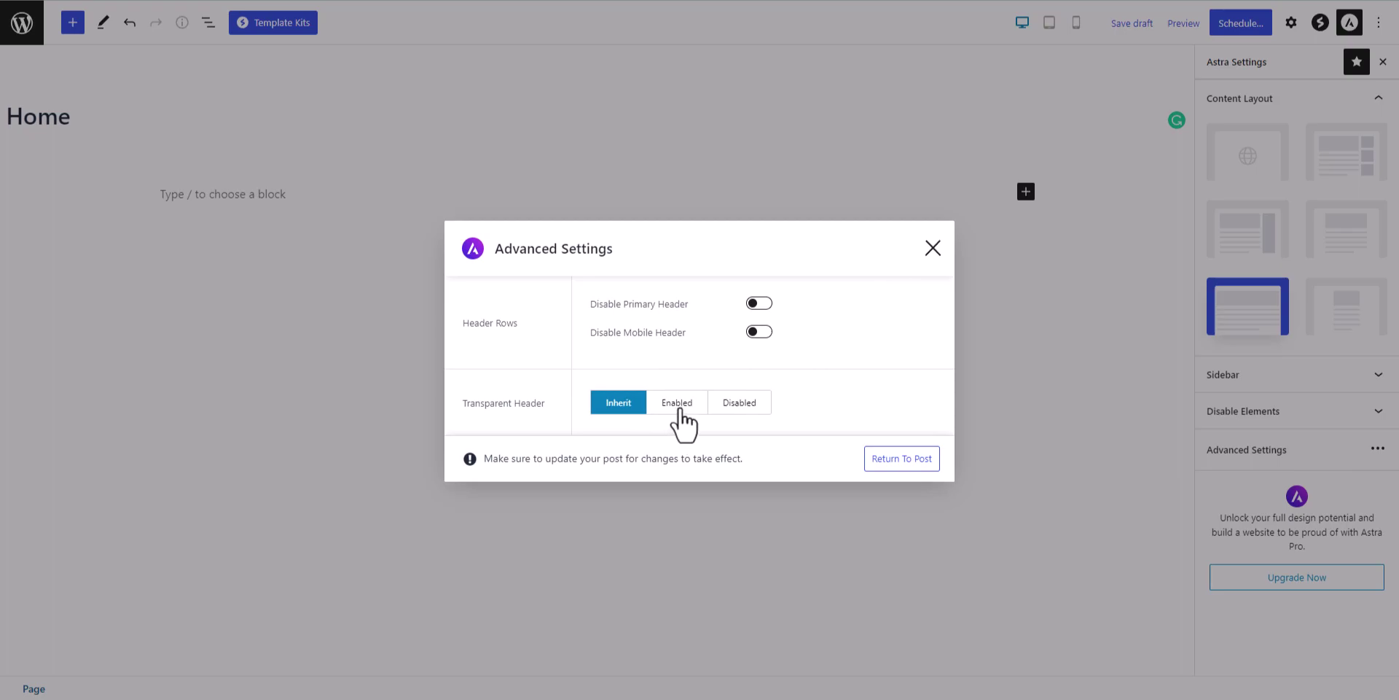
left_click(933, 247)
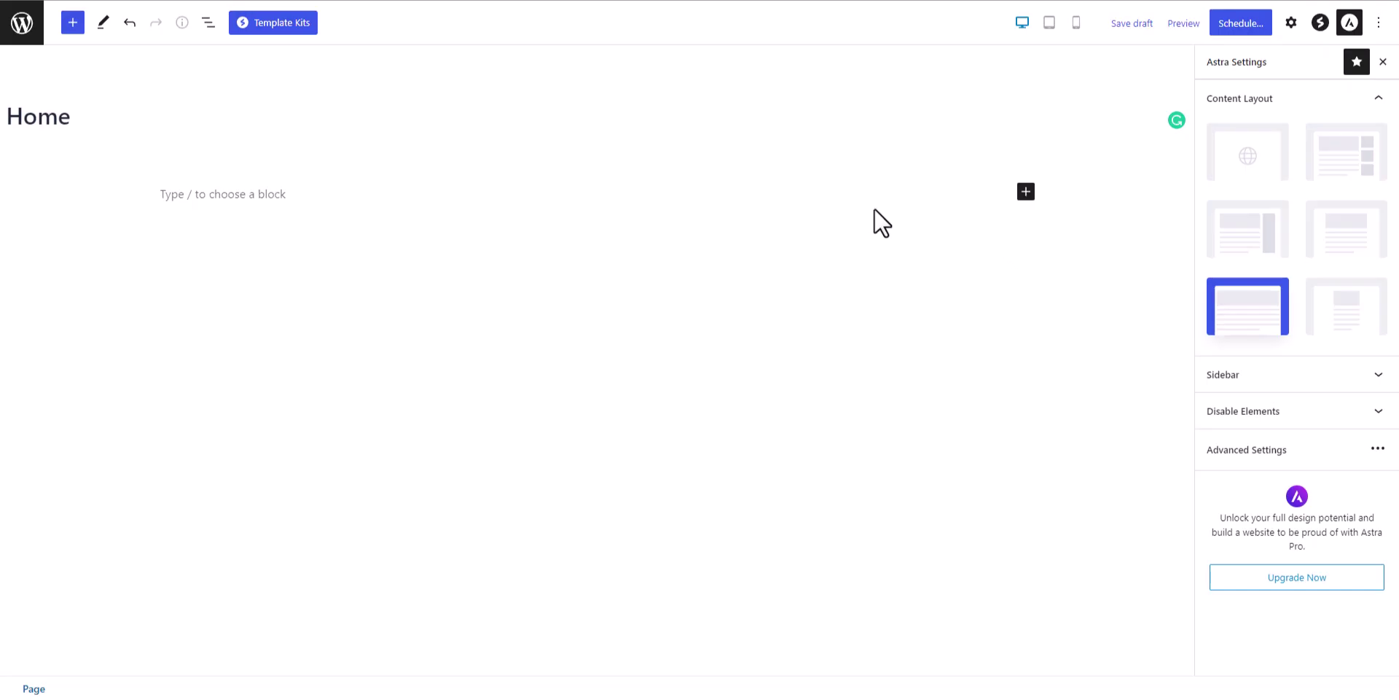
Insert a Spectra Container from the full block library and choose the two-column layout
left_click(1026, 192)
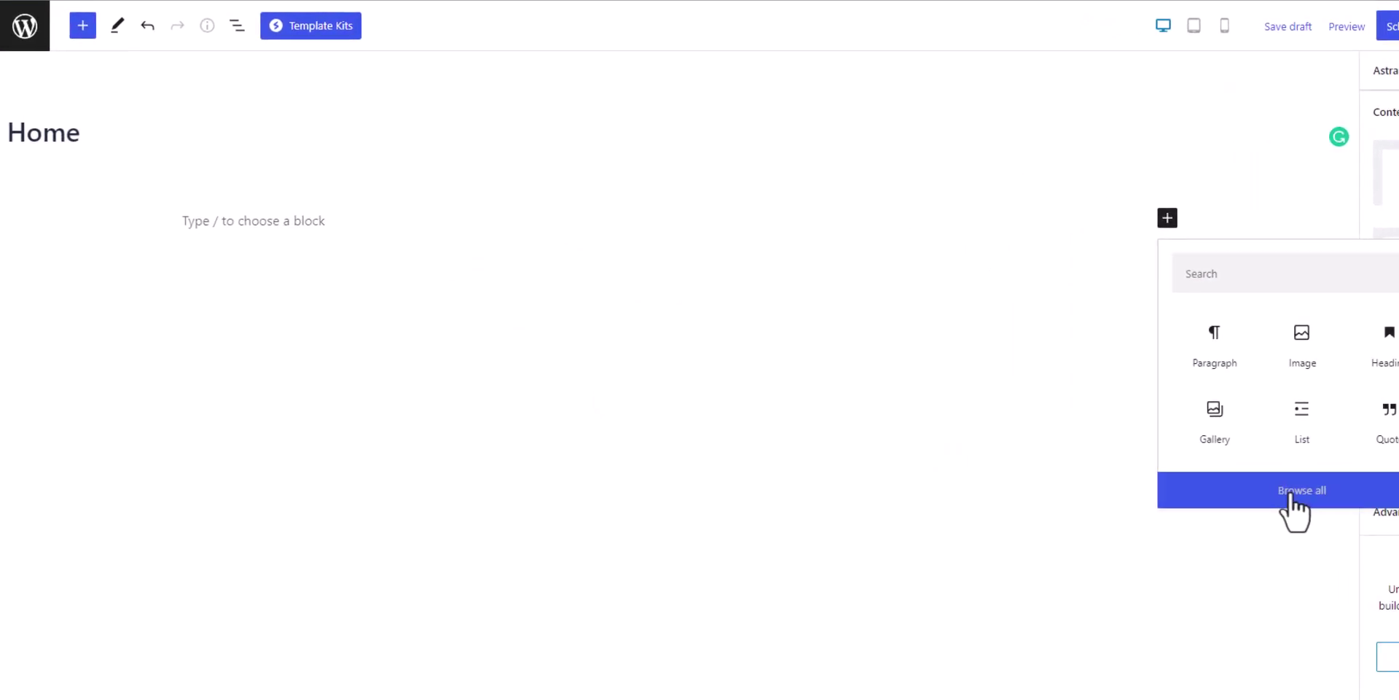
left_click(1137, 430)
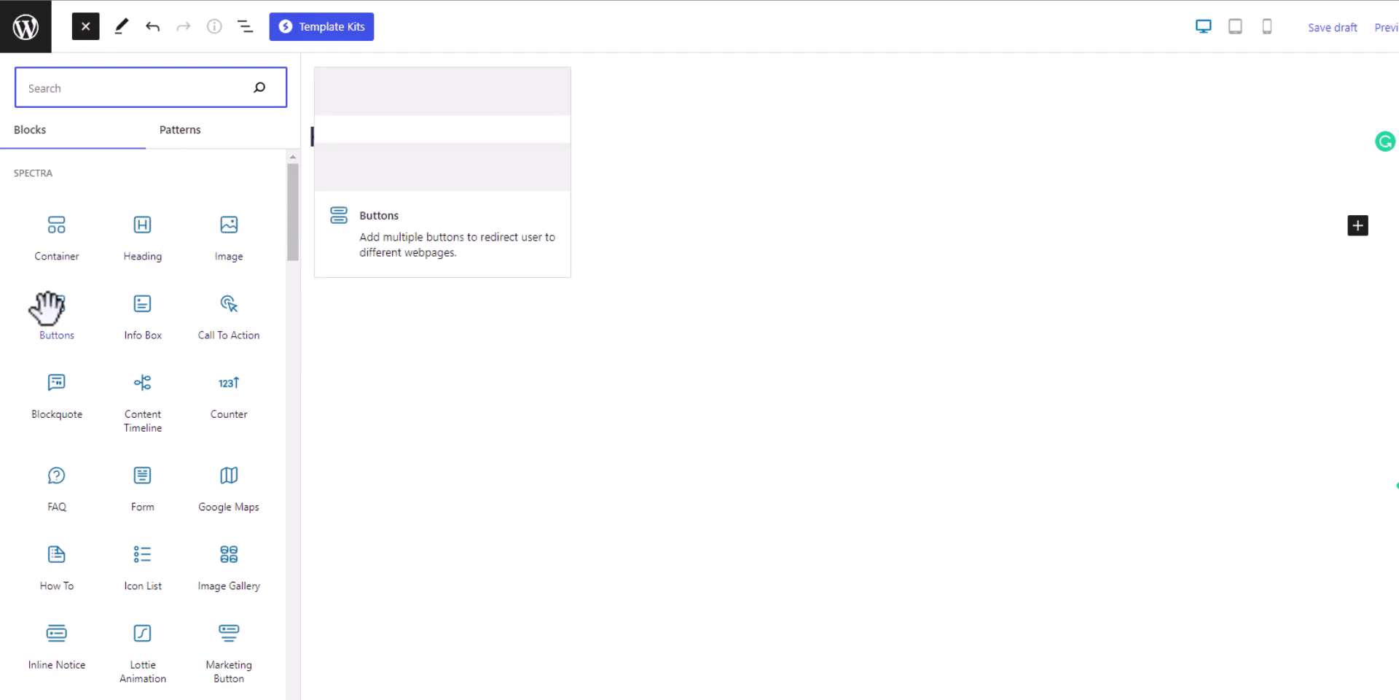
scroll(153, 448, "down", 5)
scroll(167, 466, "down", 2)
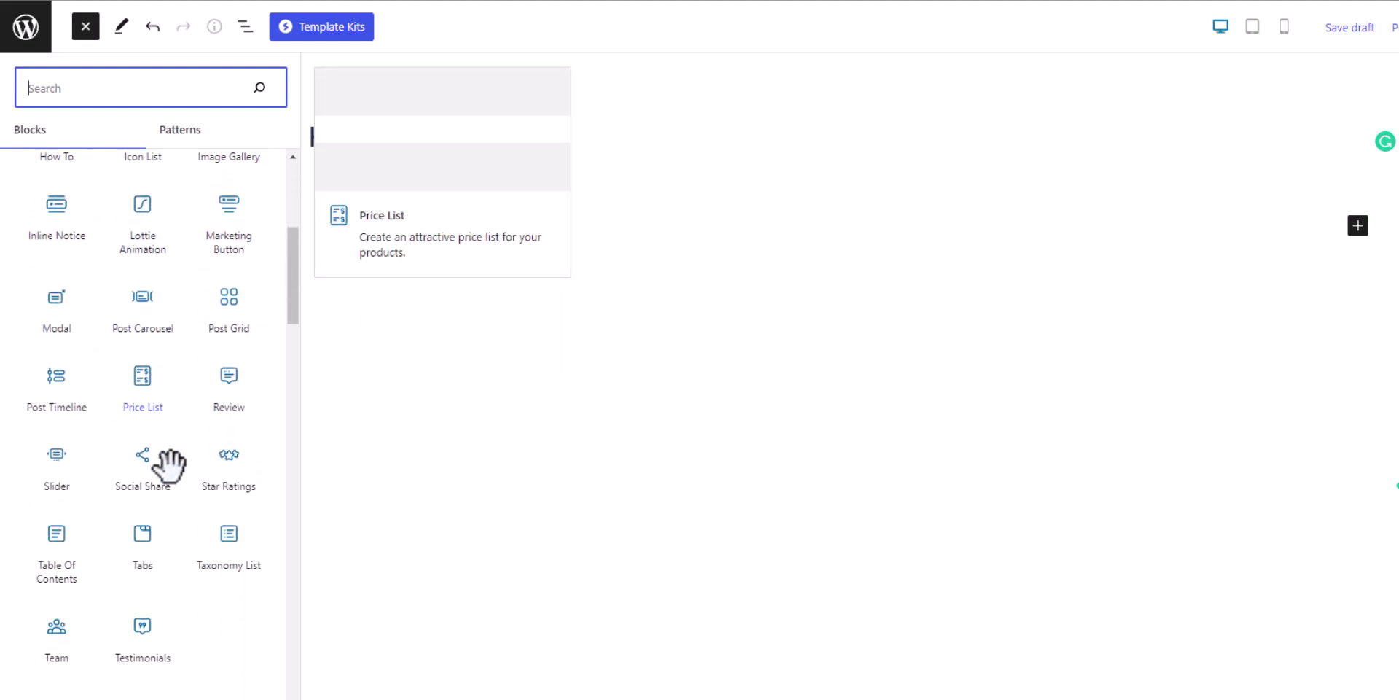
scroll(244, 622, "up", 8)
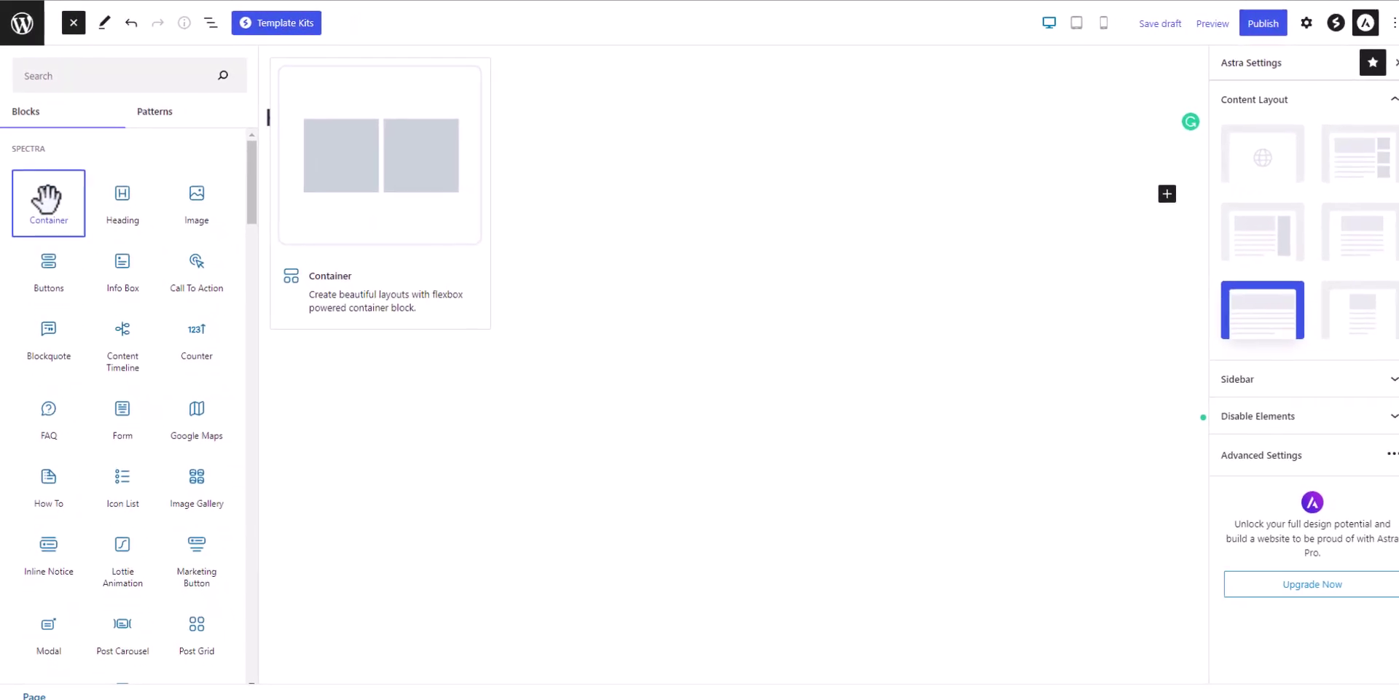
left_click(47, 198)
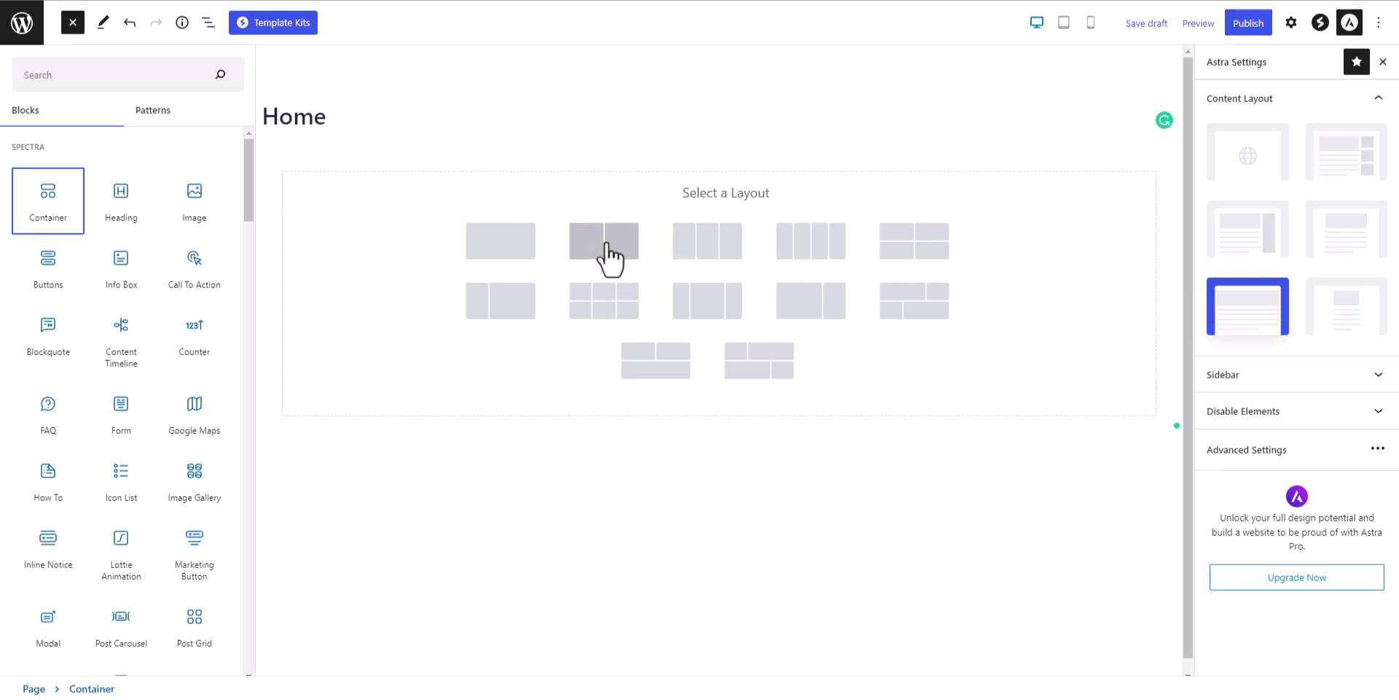
left_click(459, 258)
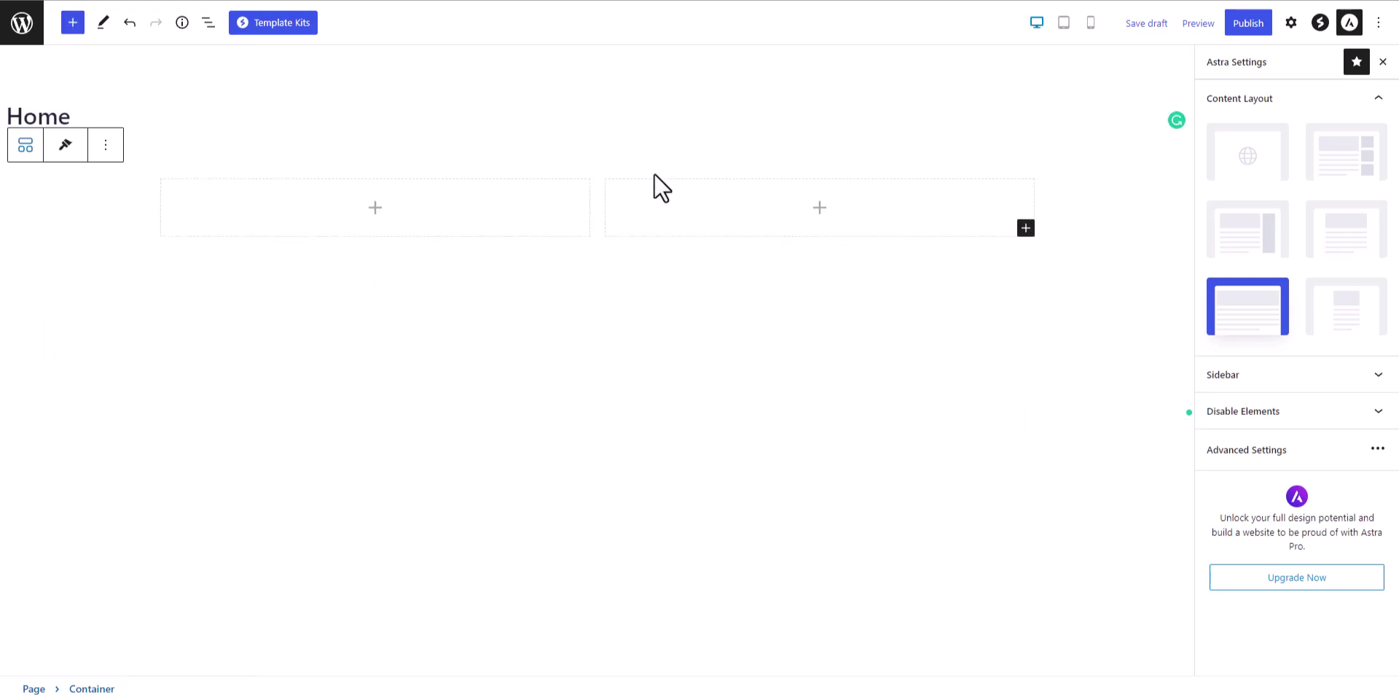
Add a Spectra Heading in the left column reading 'Welcome to out website'
left_click(375, 208)
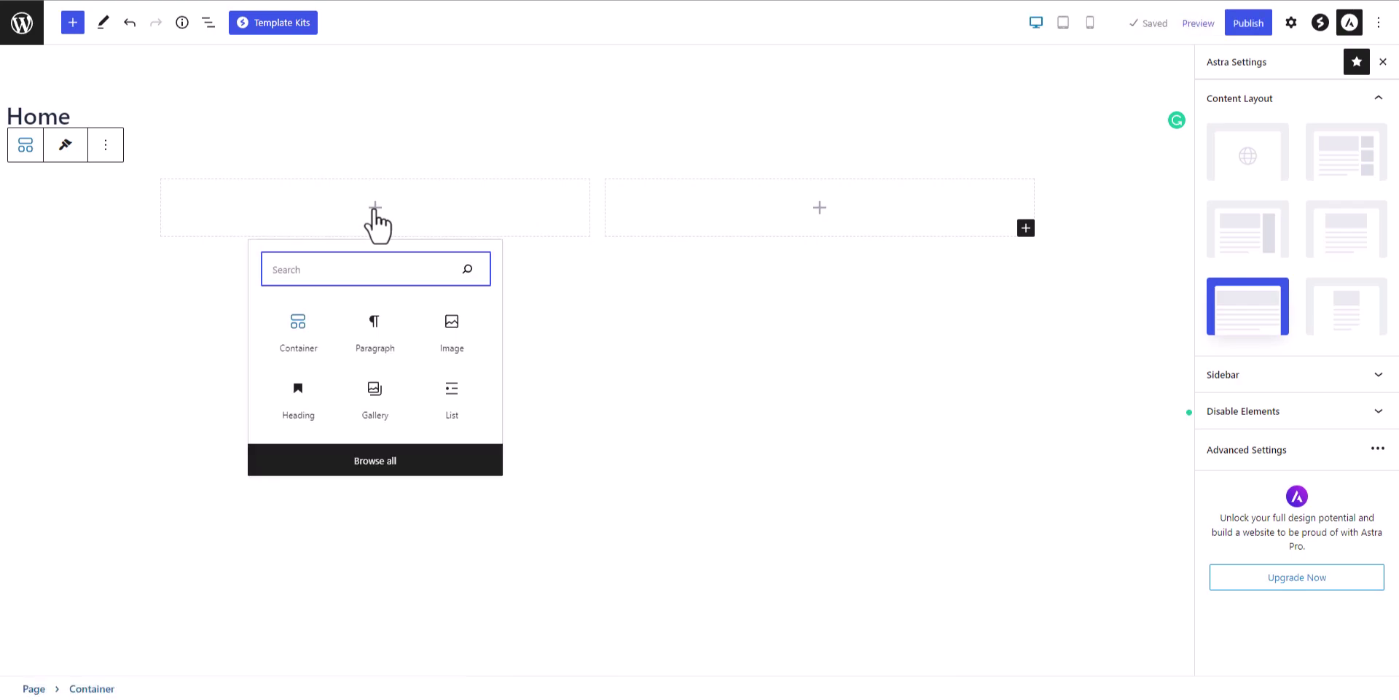
type("head")
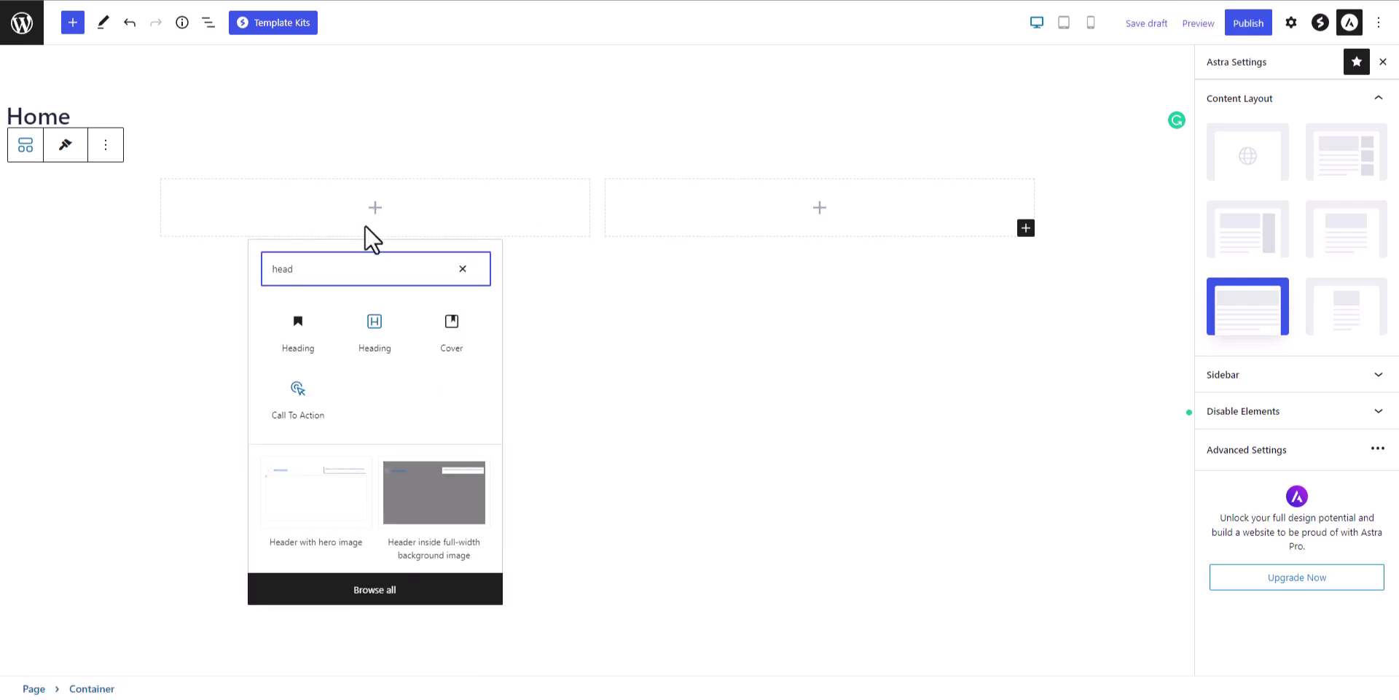
left_click(375, 331)
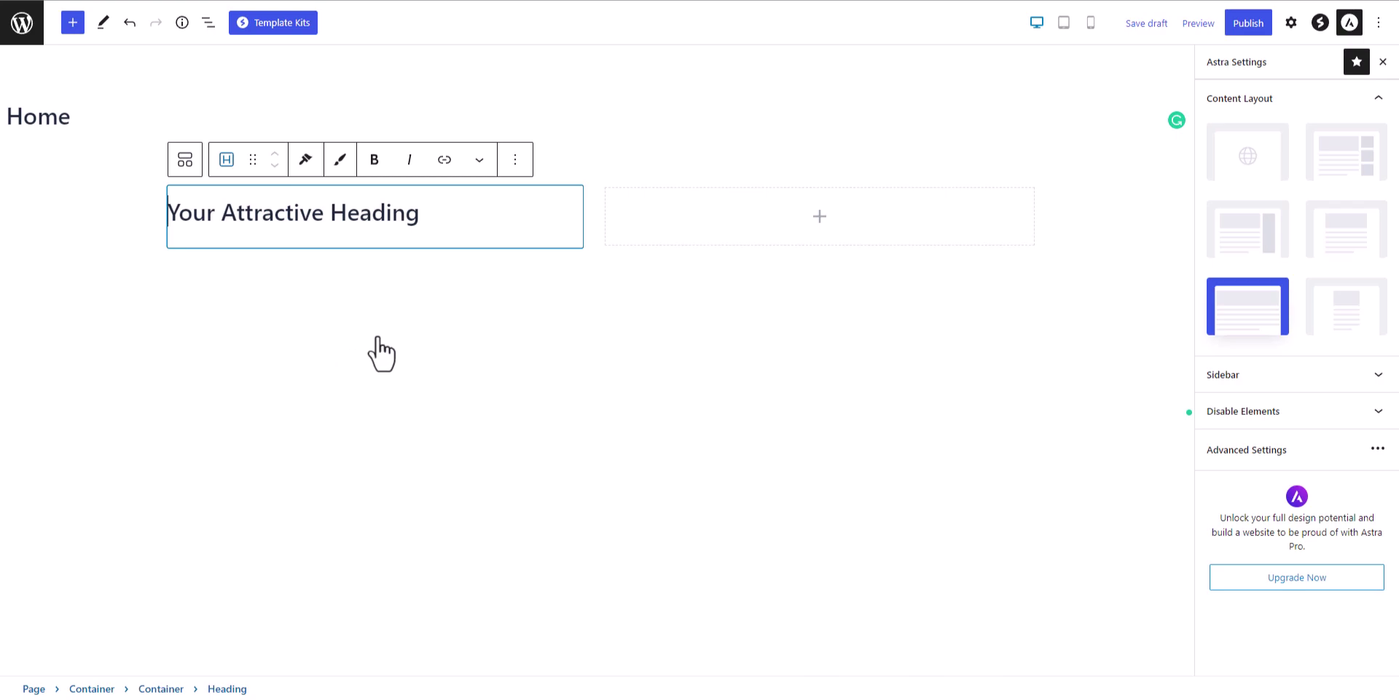
triple_click(434, 216)
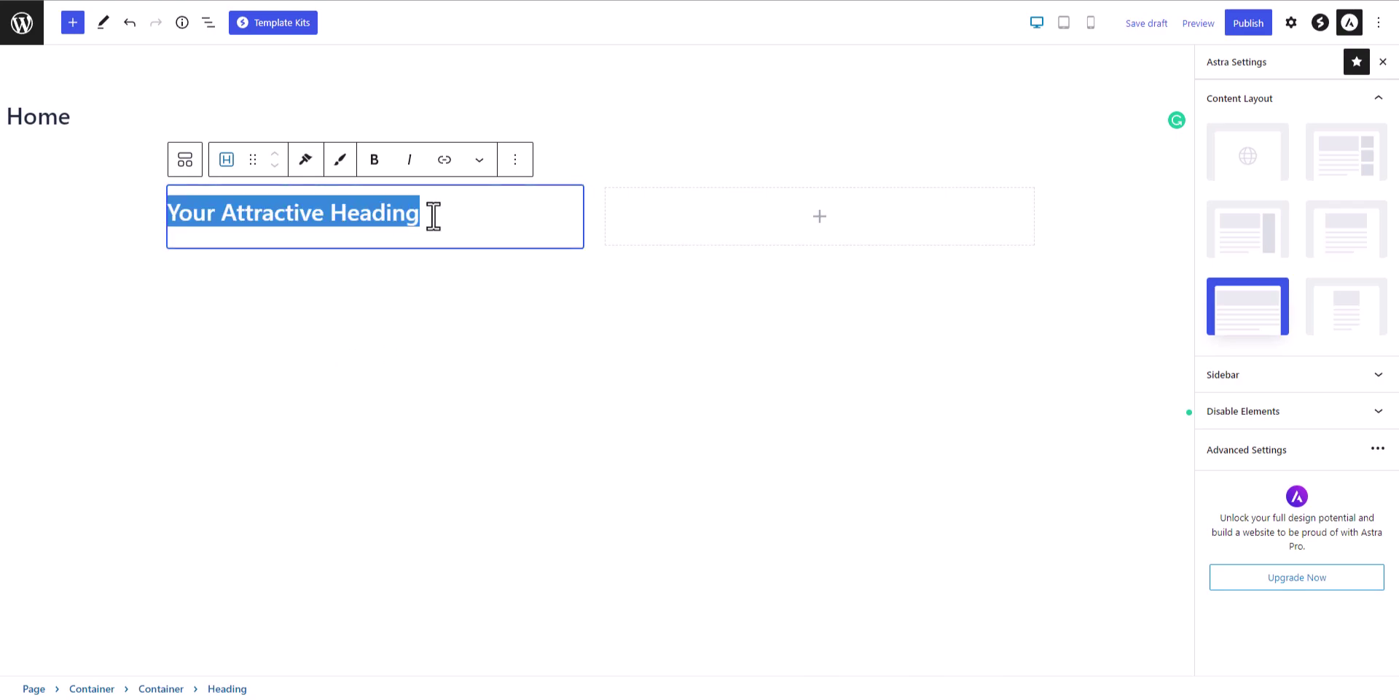
type("Wel")
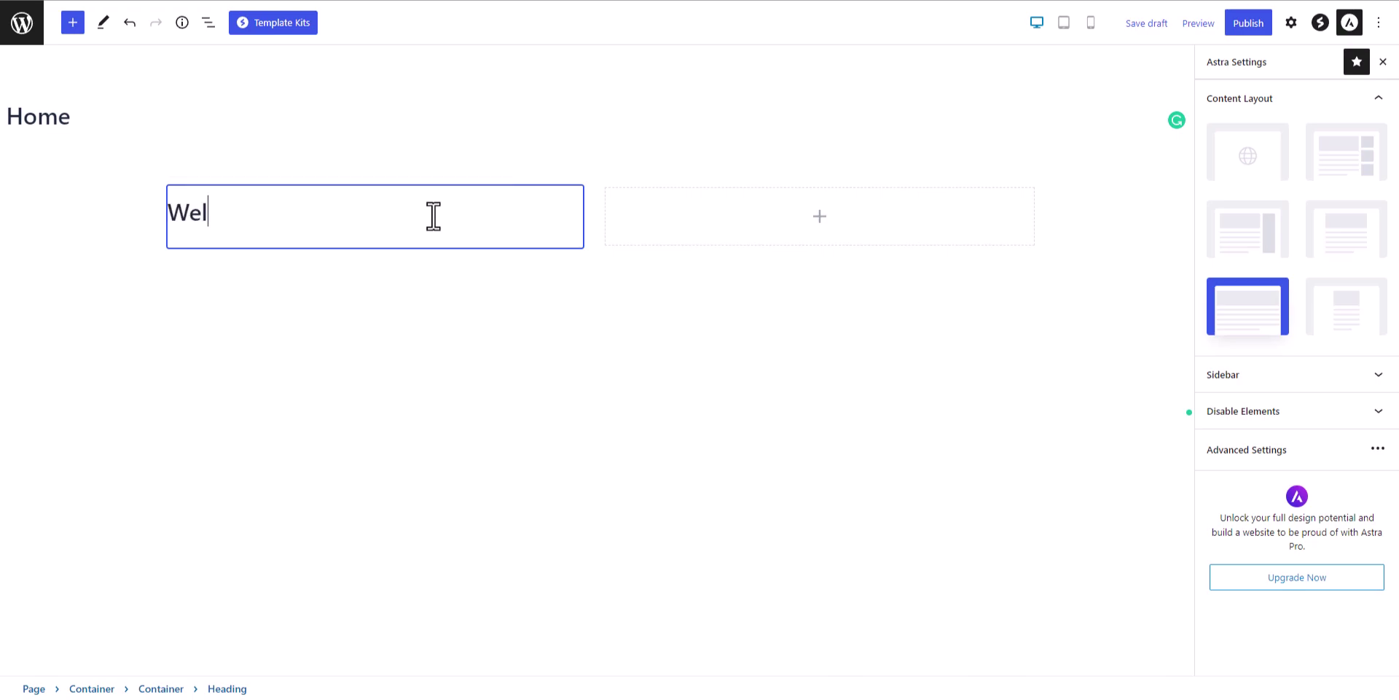
type("come to out website")
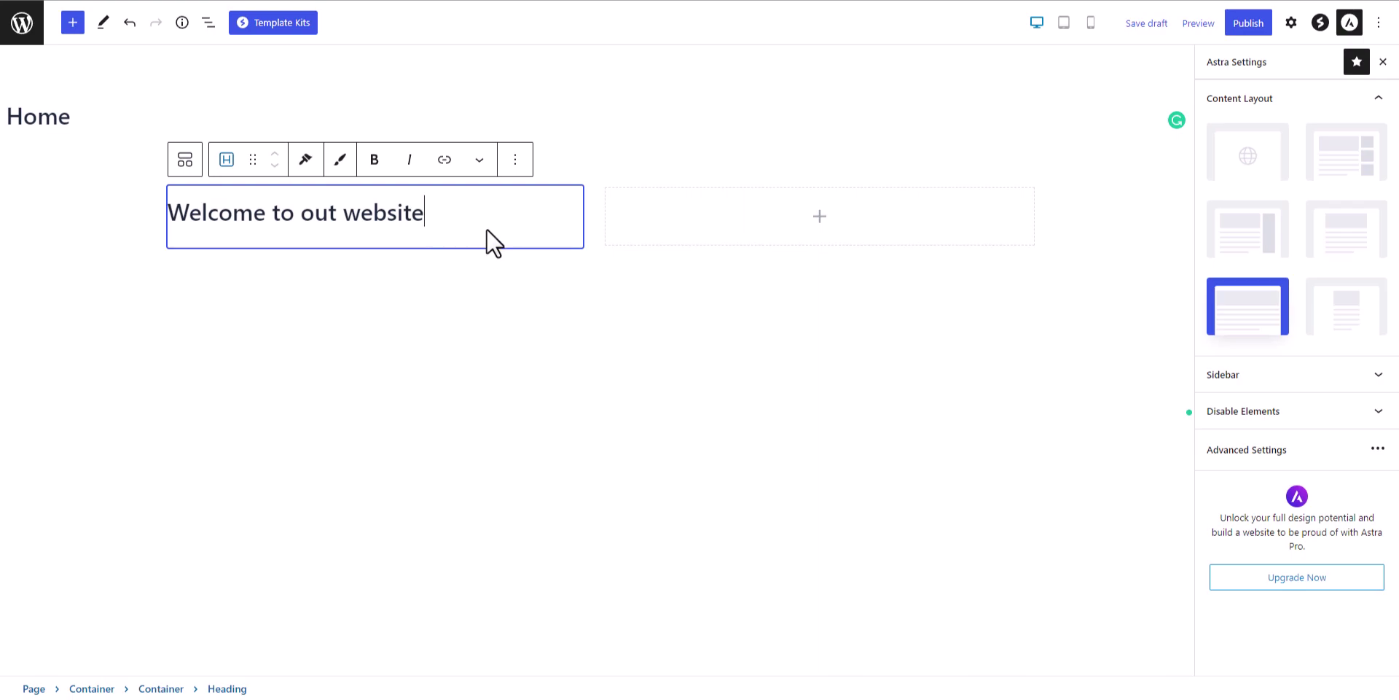
key("shift+Return")
key("BackSpace")
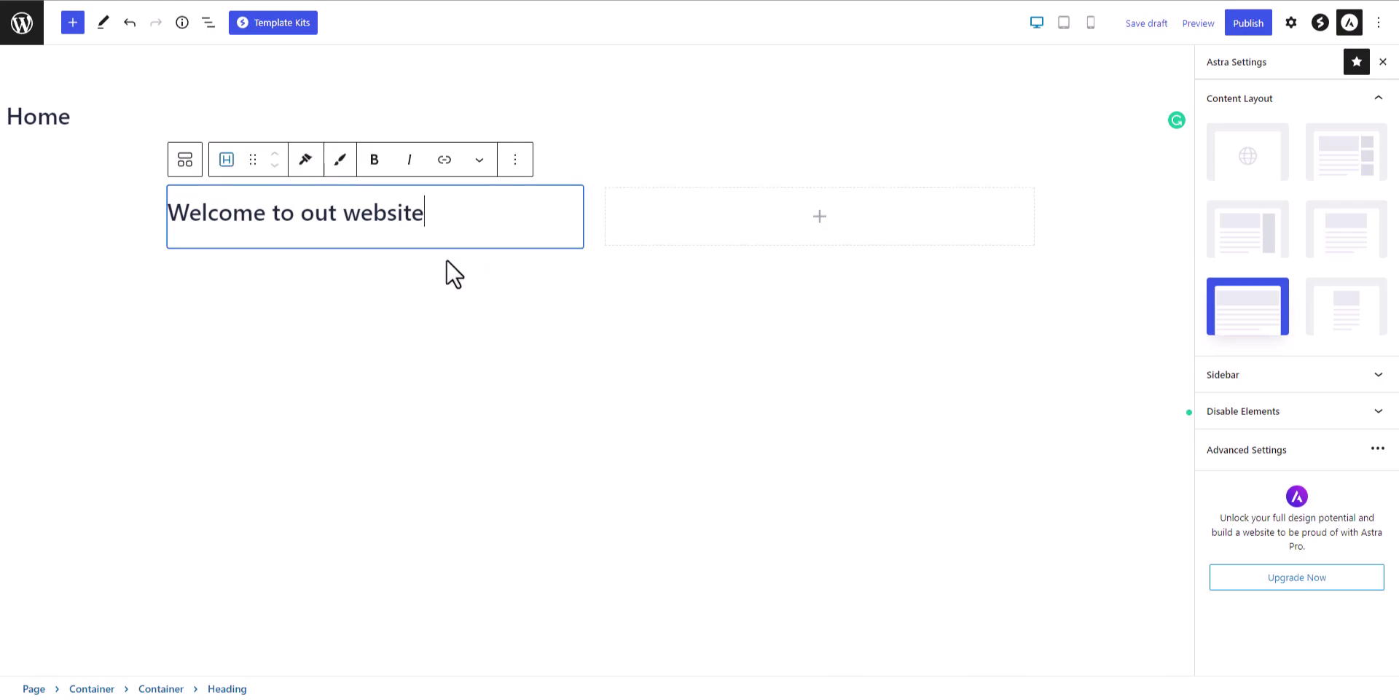
Insert a new Heading block directly after the welcome heading
left_click(446, 259)
left_click(466, 216)
left_click(514, 160)
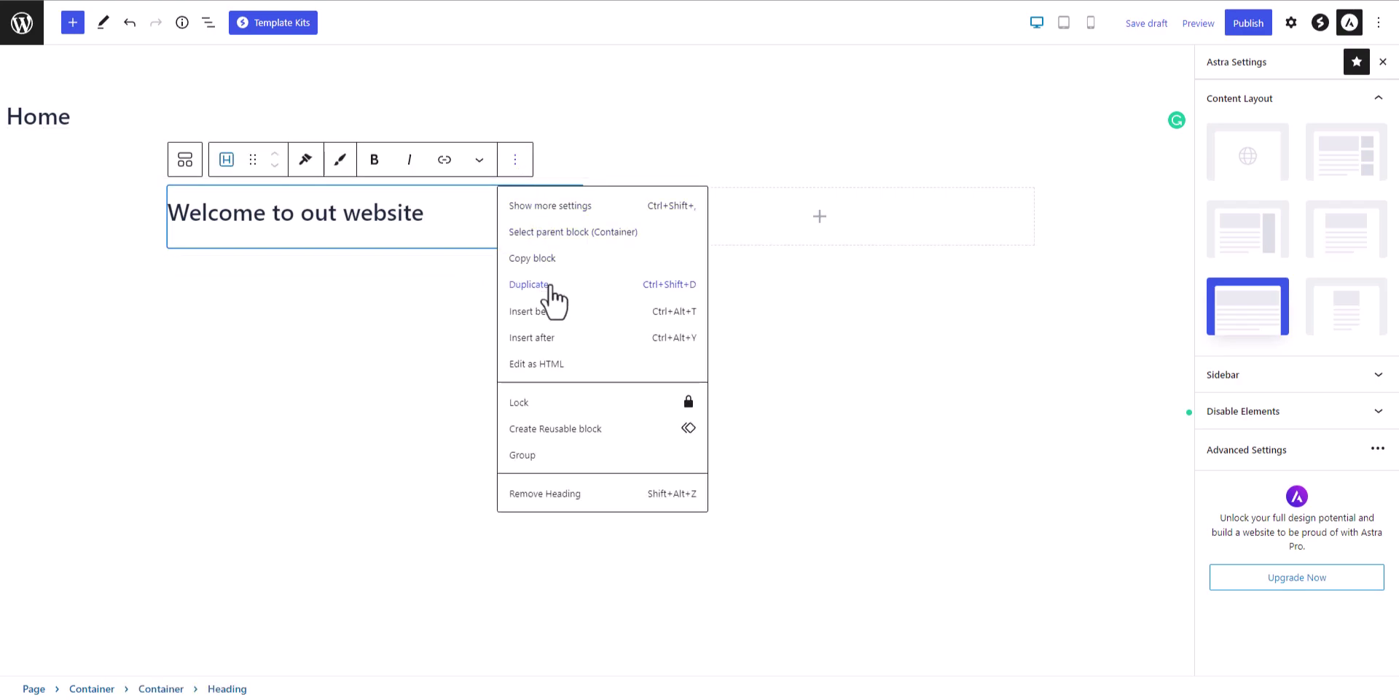
left_click(559, 337)
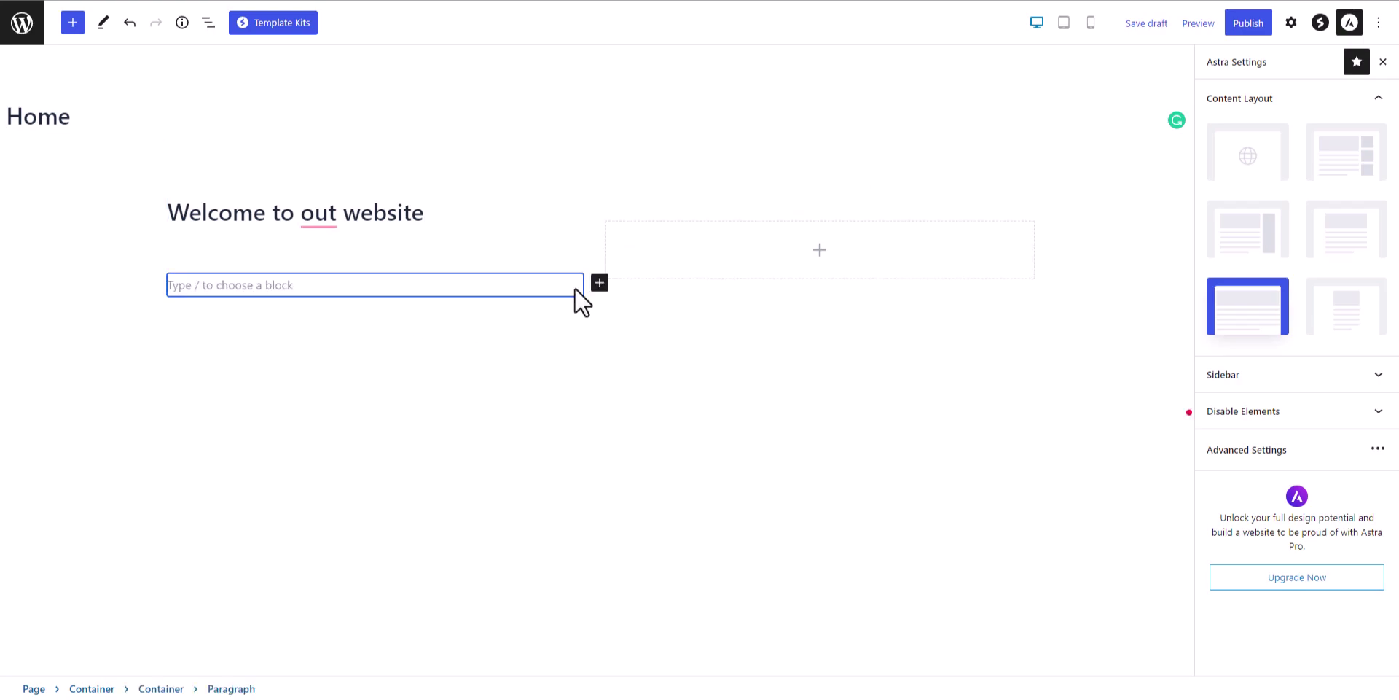
left_click(600, 283)
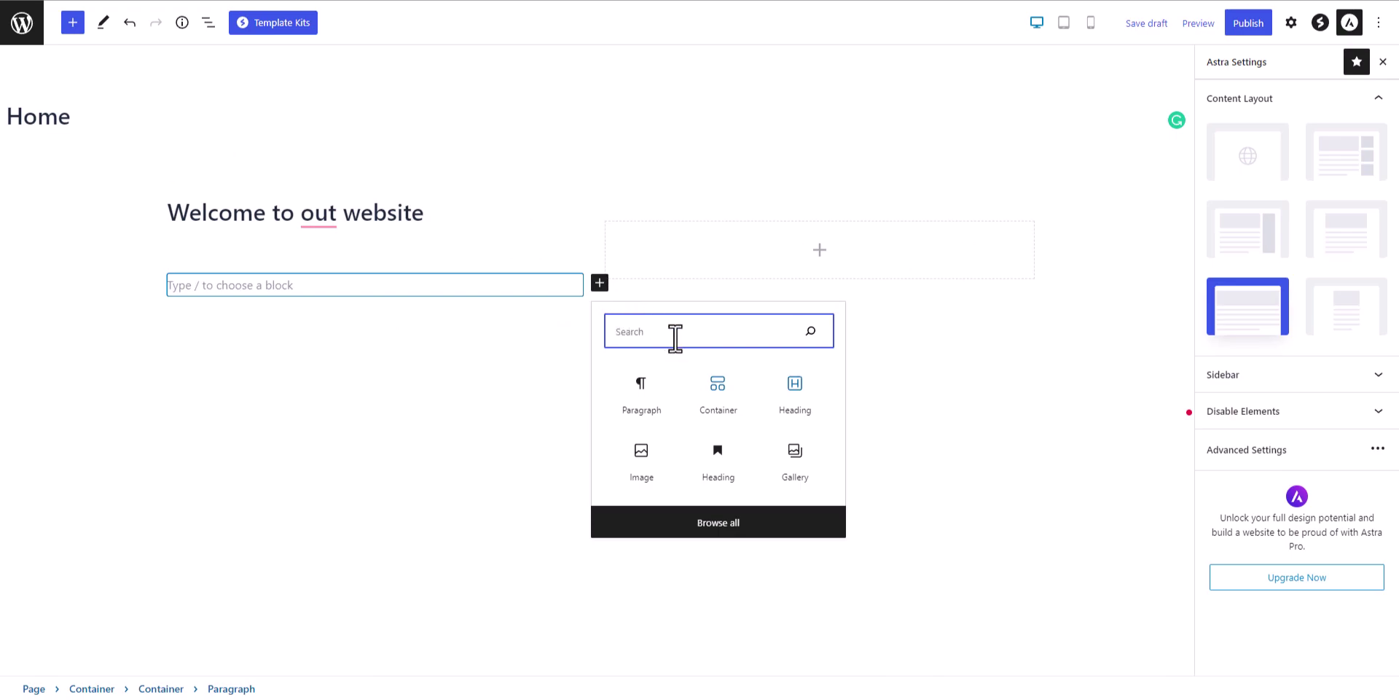
left_click(801, 405)
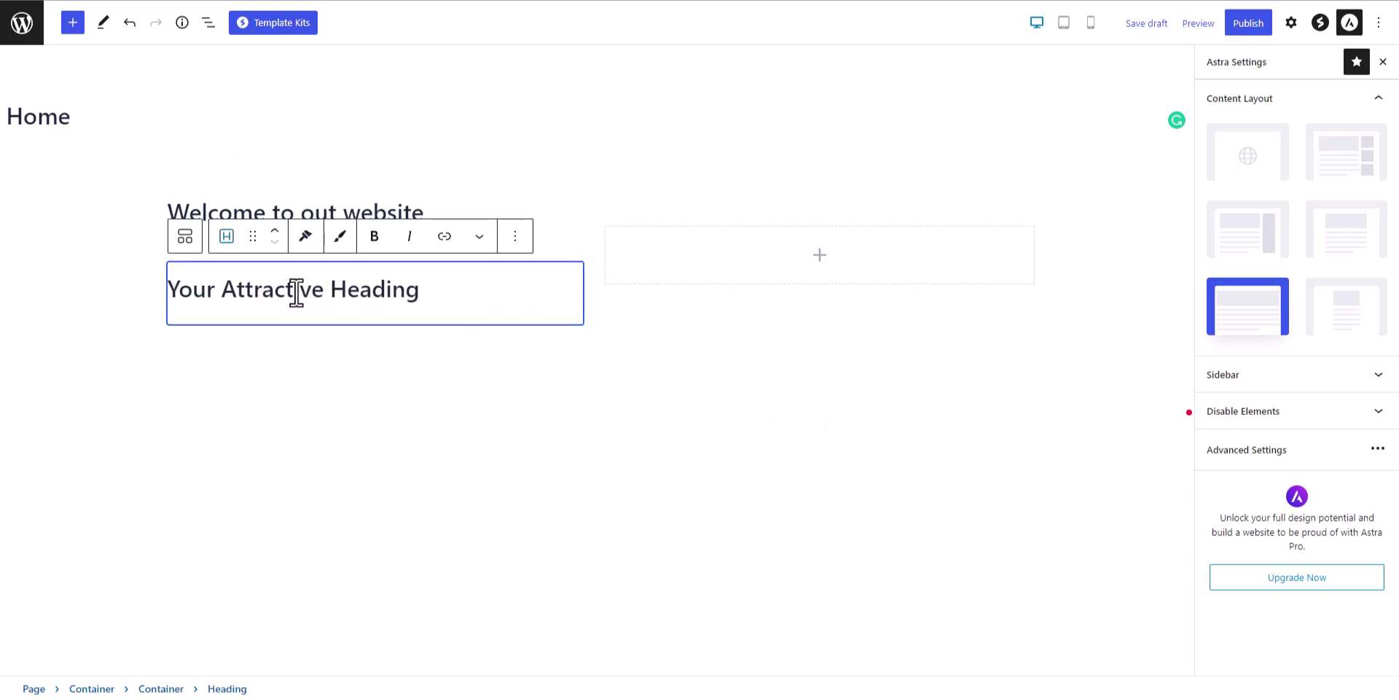
Change the second heading to P and enter the tagline 'Here, We share Wordpress Tutorials, SEO & Affiliate Marketing Guides.'
left_click(1290, 29)
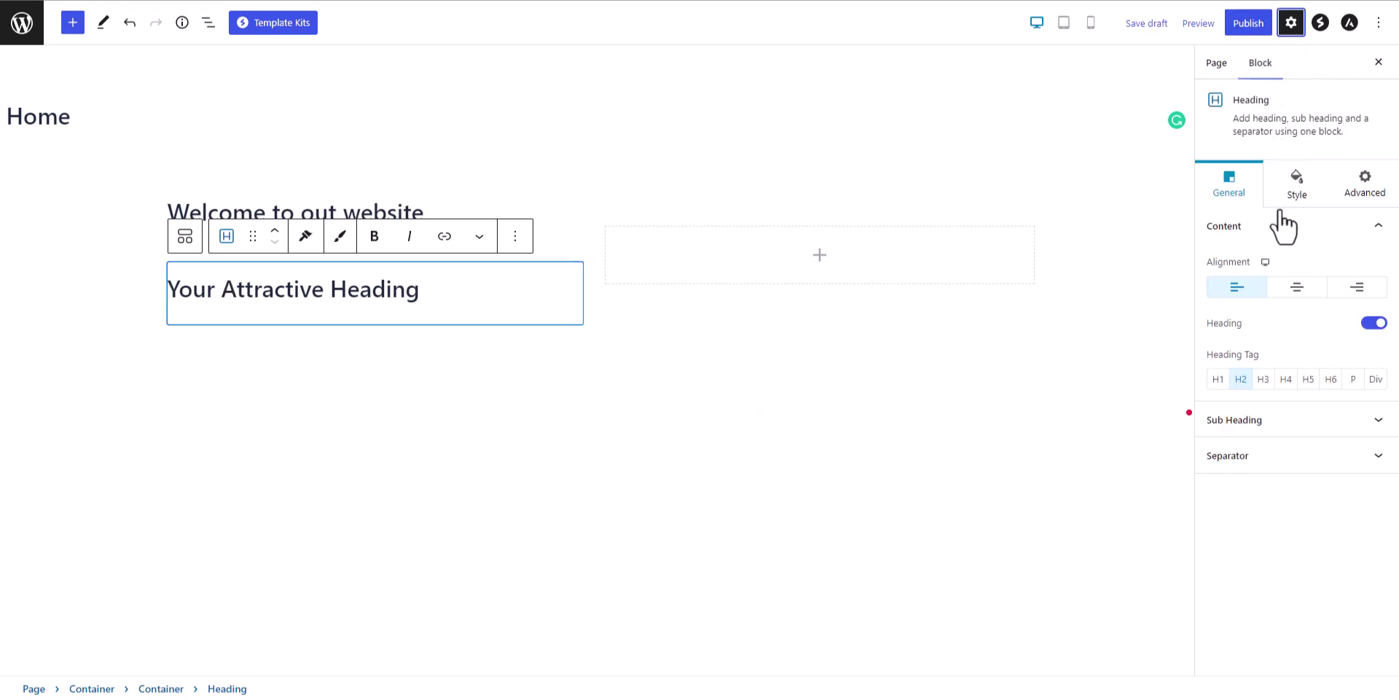
left_click(1264, 379)
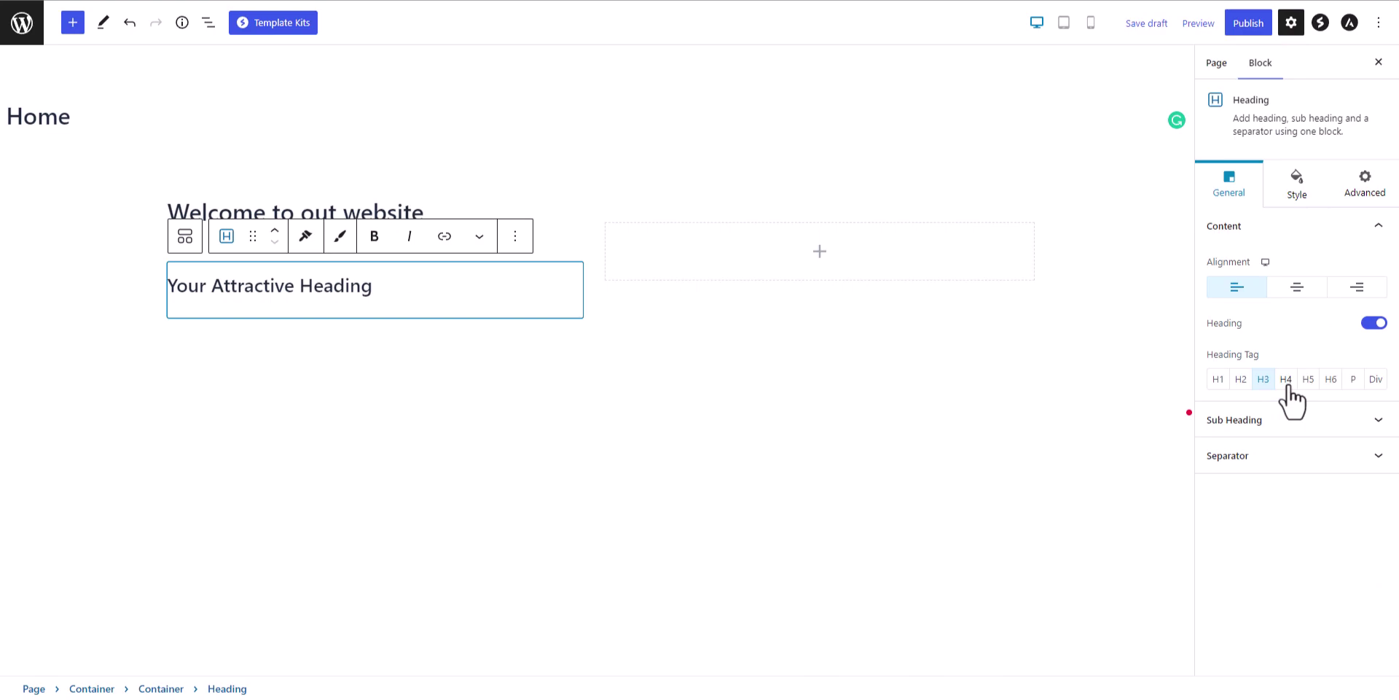
left_click(1286, 381)
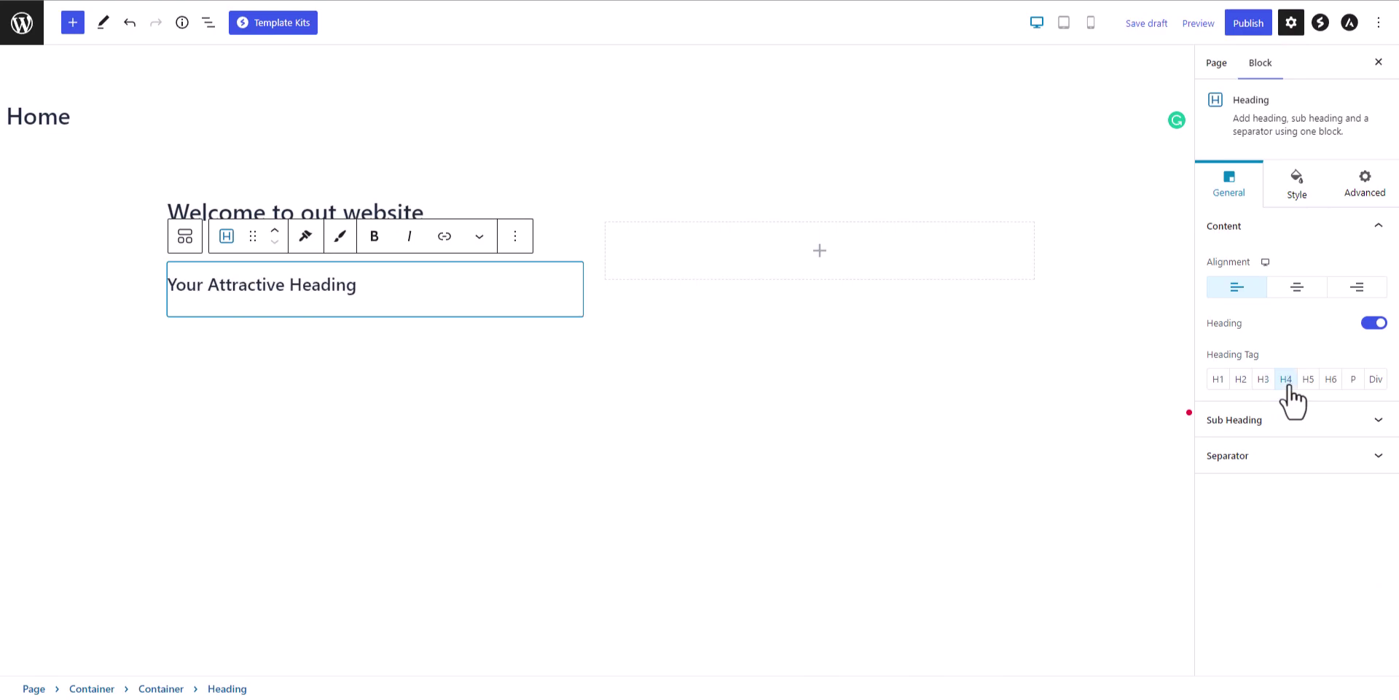
left_click(1352, 379)
triple_click(213, 284)
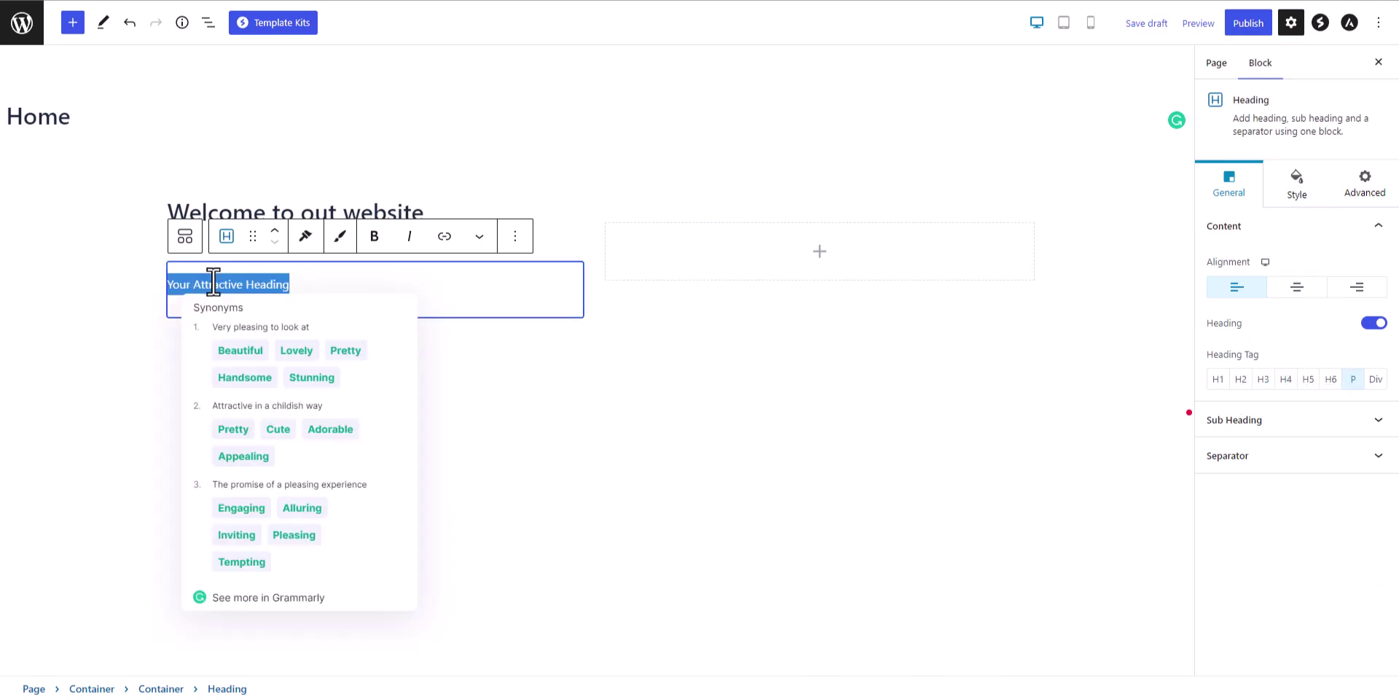
type("Here")
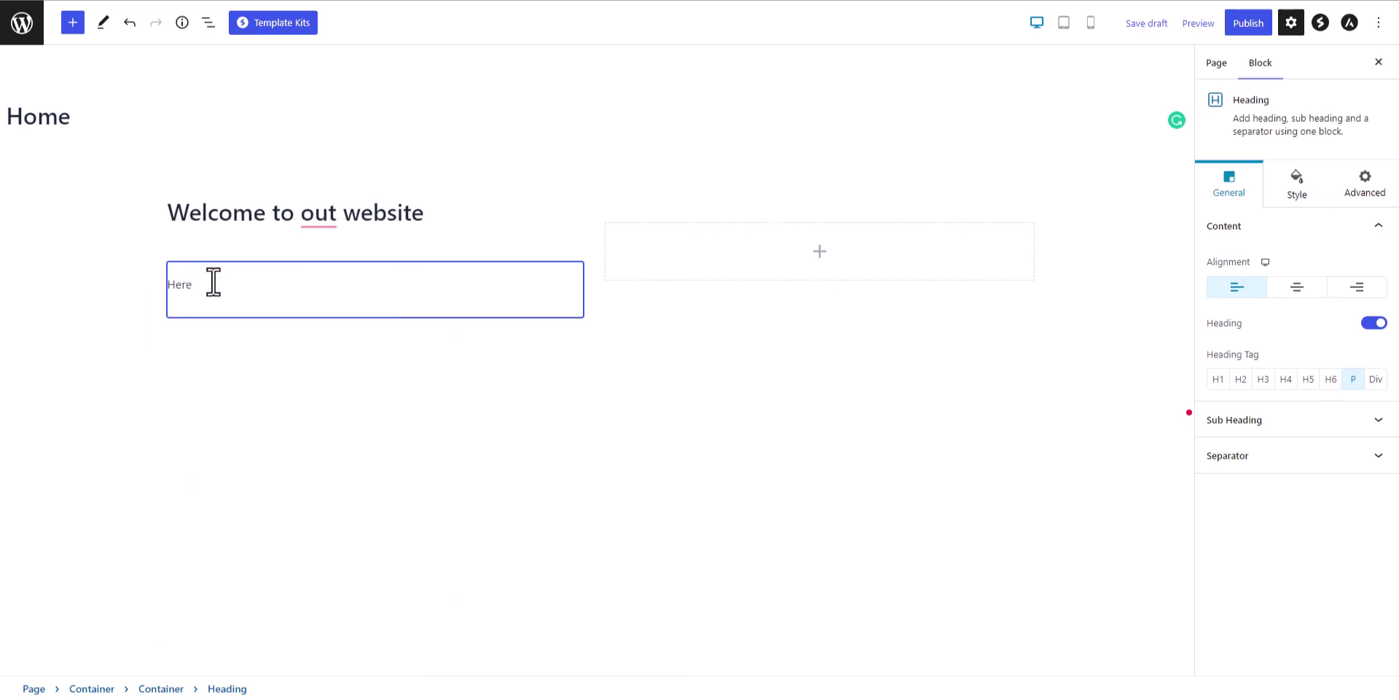
type(", We share Wordpress Tutorials, SEO & Affiliate Mar")
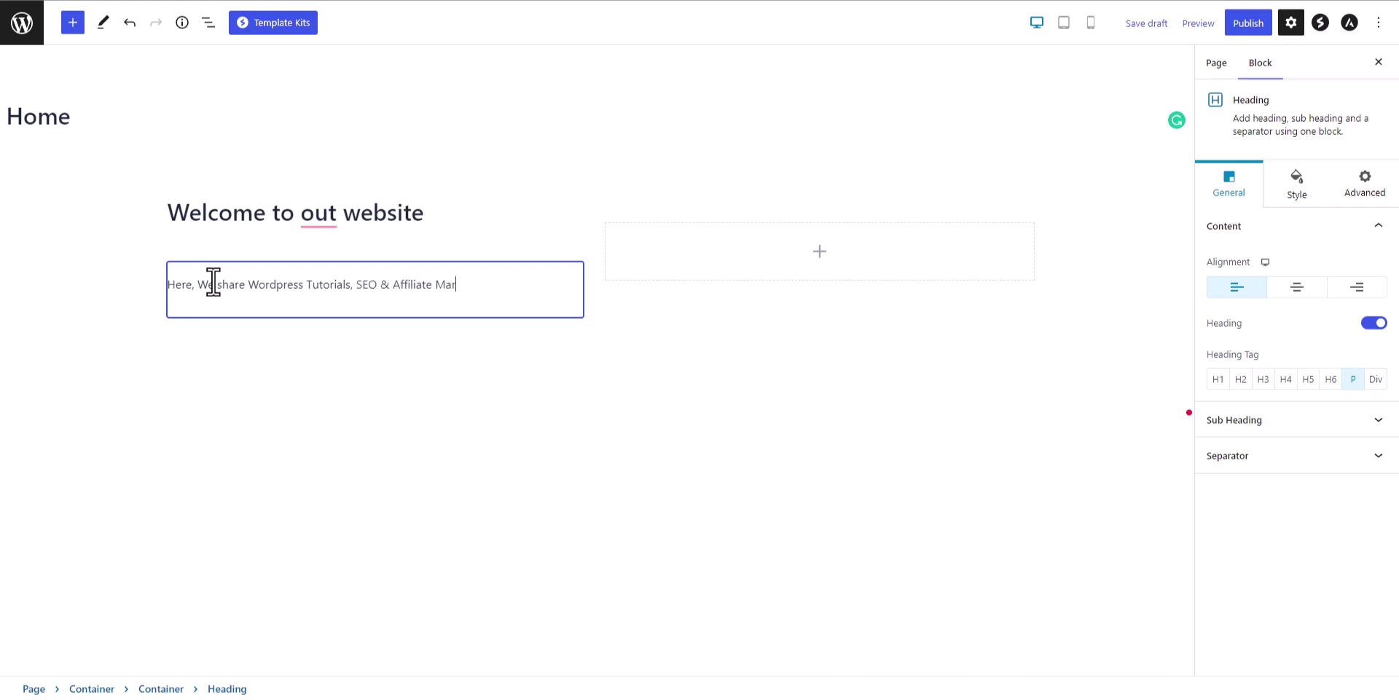
type("keting Guides.")
Correct 'out' to 'our' in the 'Welcome to our website' heading
left_click(326, 210)
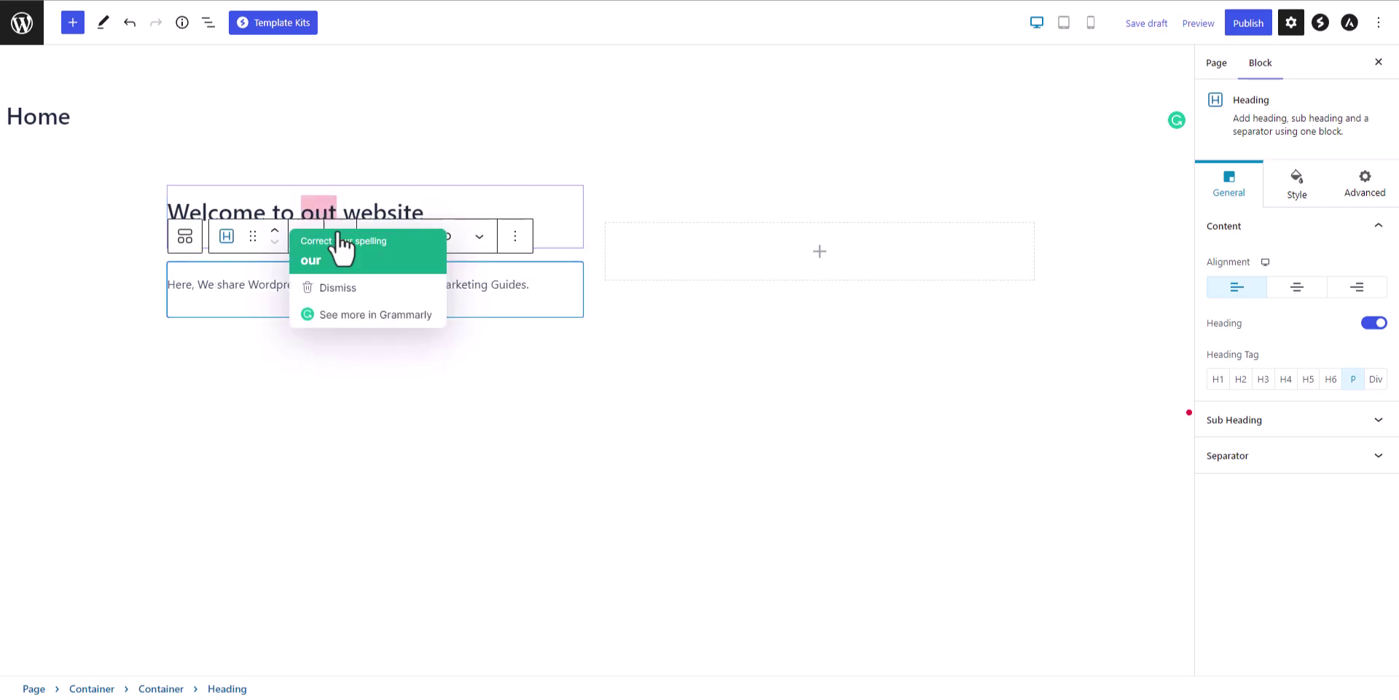
left_click(341, 251)
left_click(567, 292)
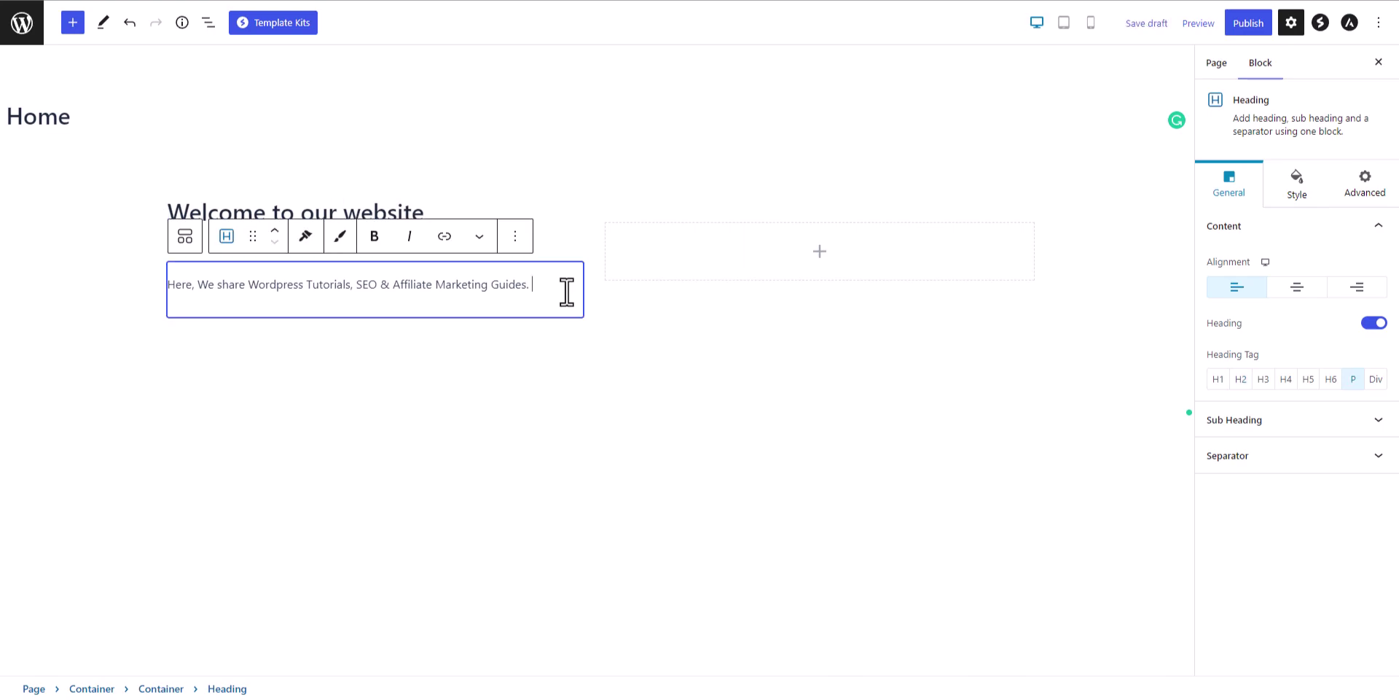
left_click(444, 209)
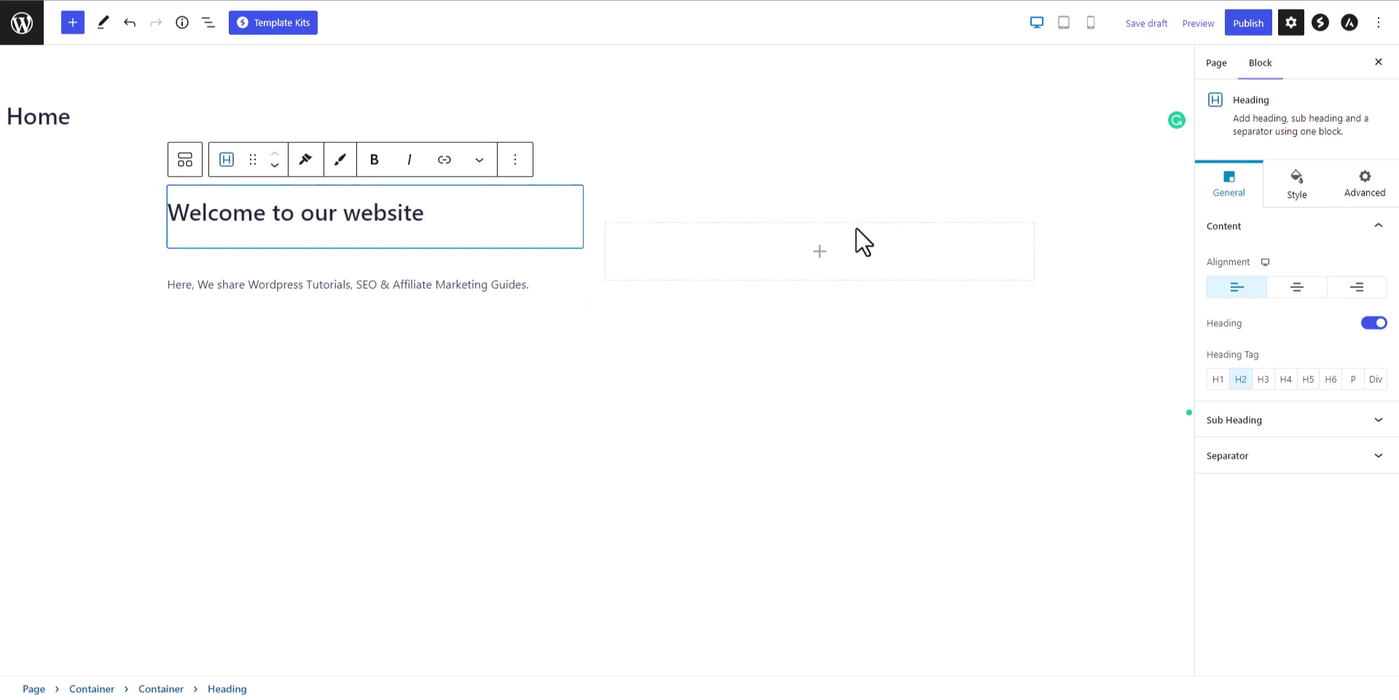
Try the heading's typography, gradient colour and a bottom margin of 5, then undo them
left_click(1296, 191)
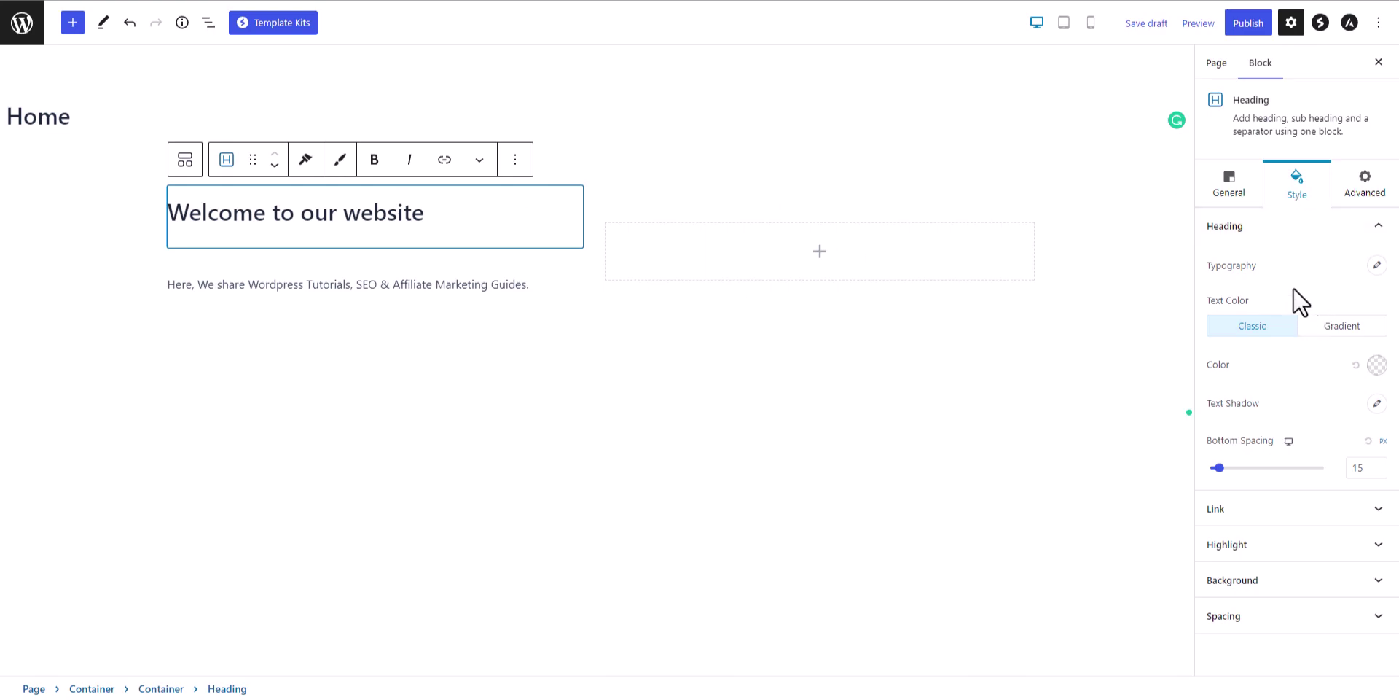
left_click(1377, 266)
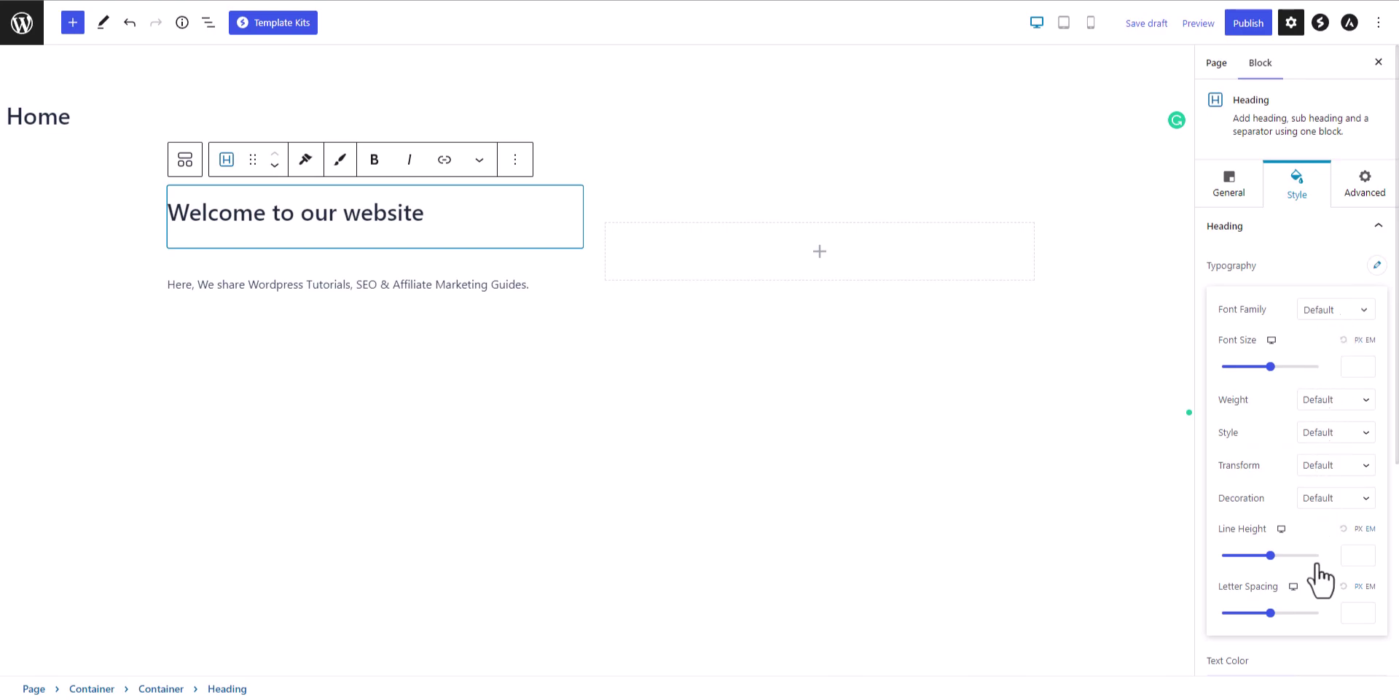
left_click(1304, 263)
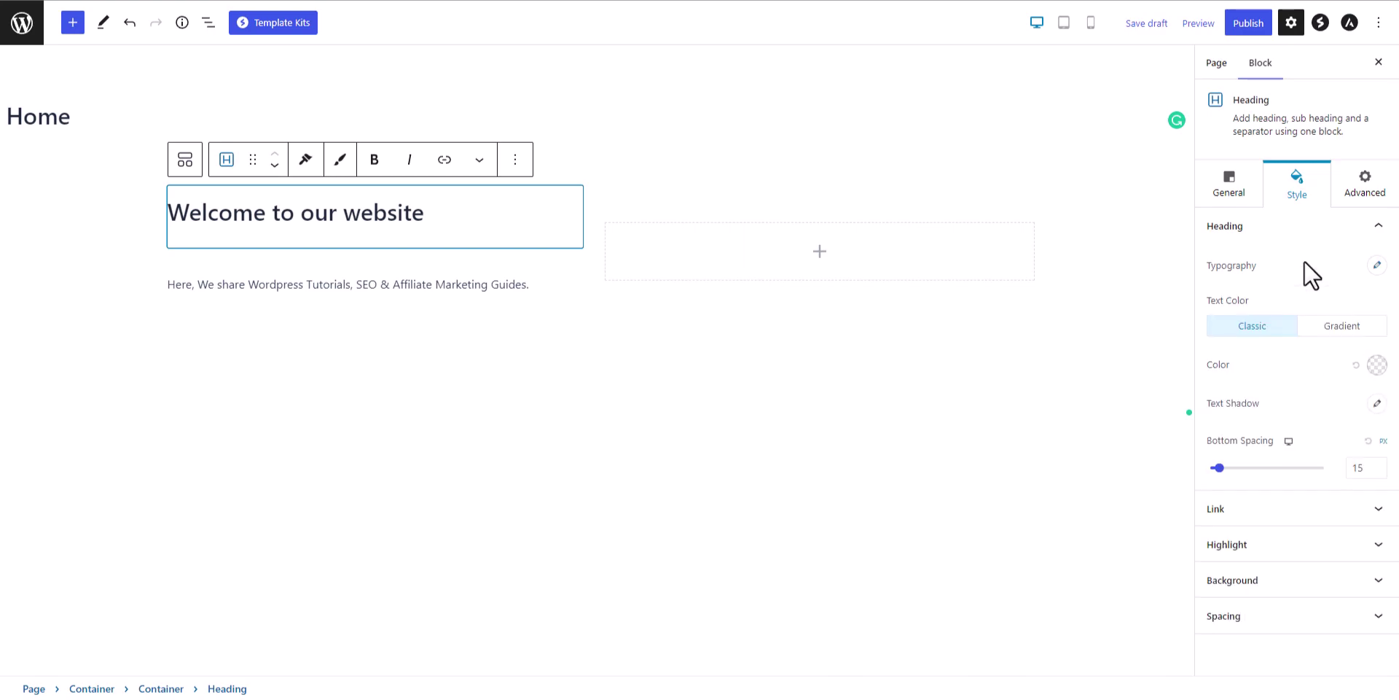
left_click(1345, 327)
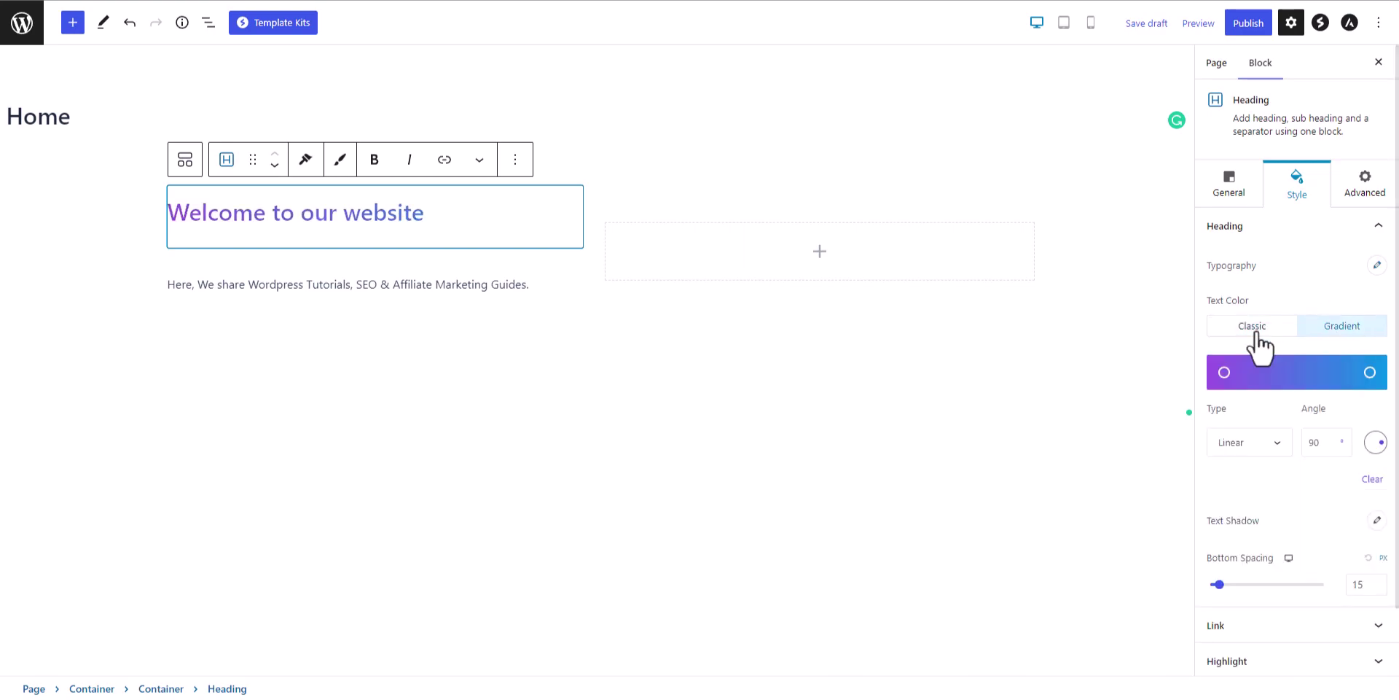
left_click(1254, 328)
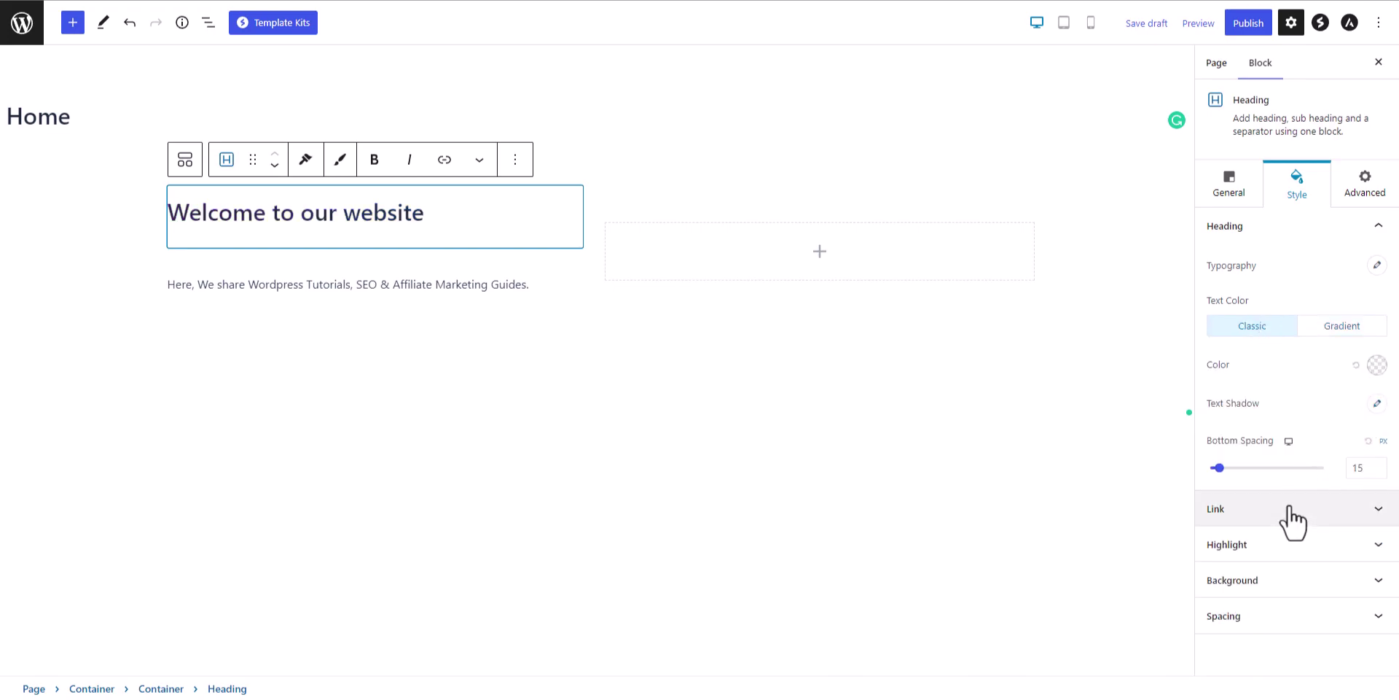
left_click(1277, 616)
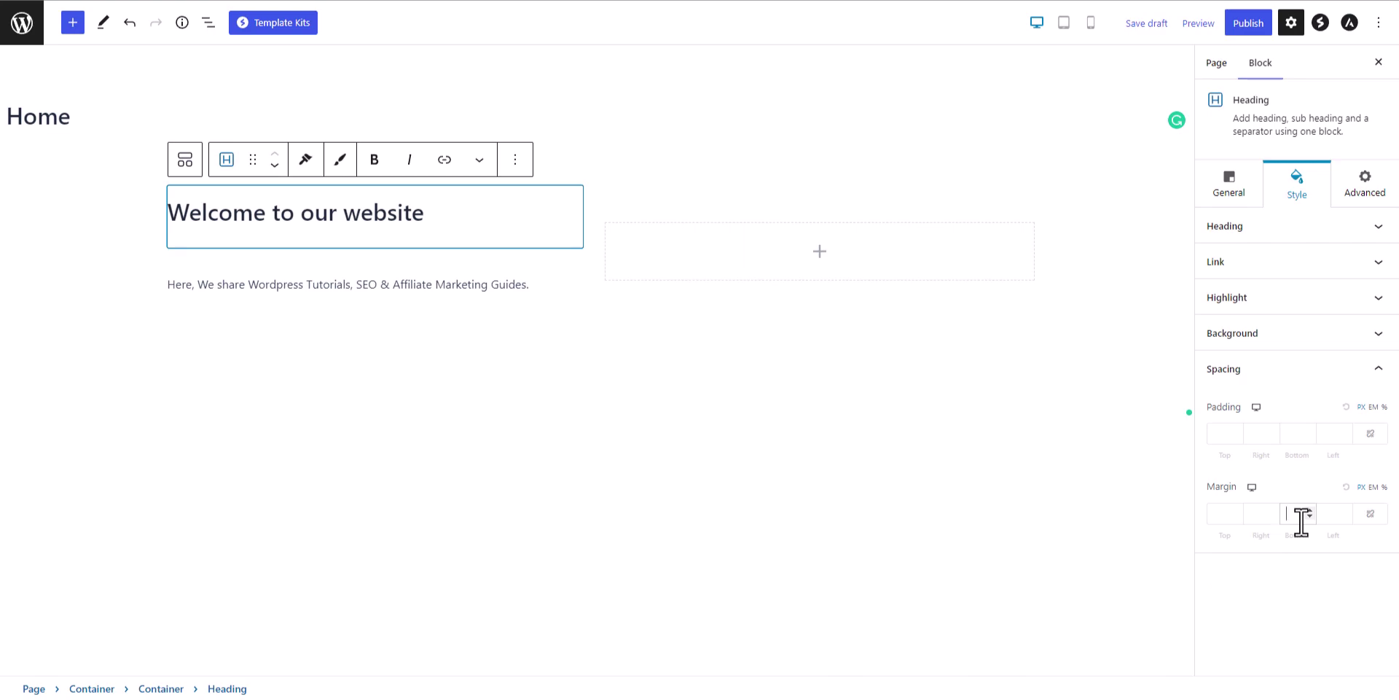
key("Num_Lock")
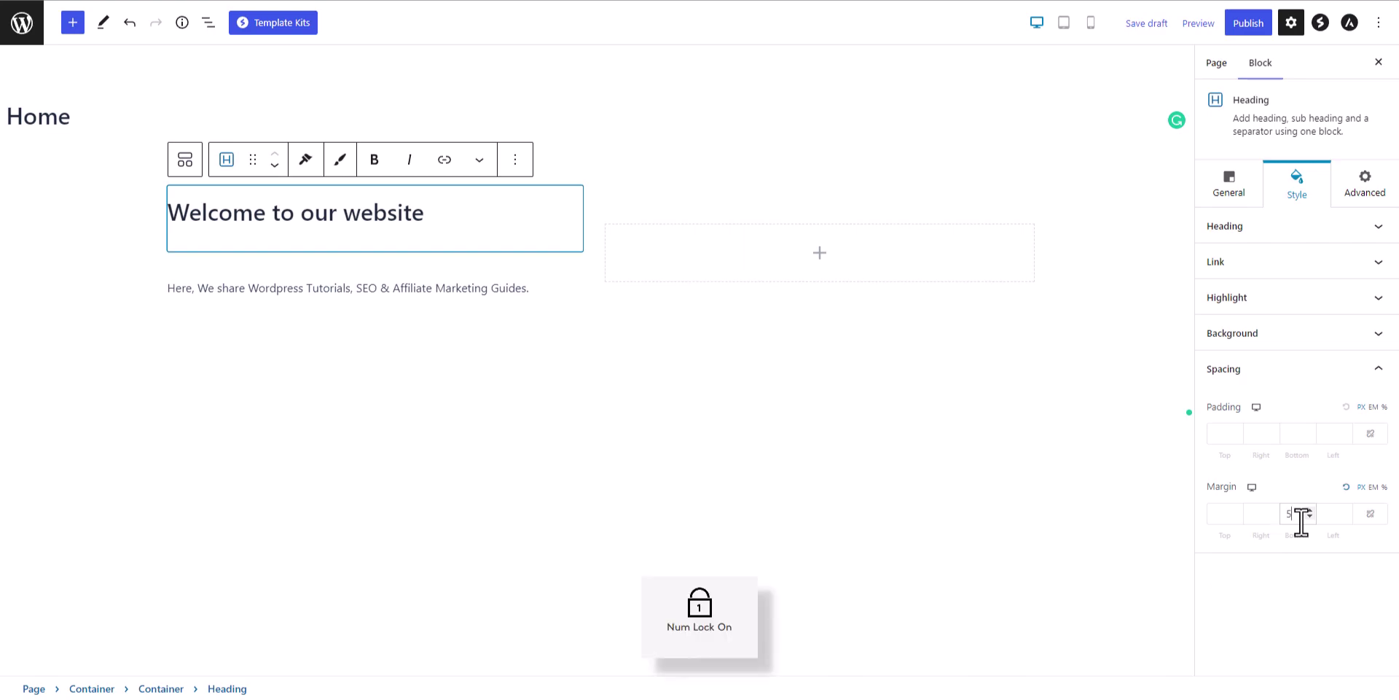
type("5")
left_click(1232, 514)
key("ctrl+z")
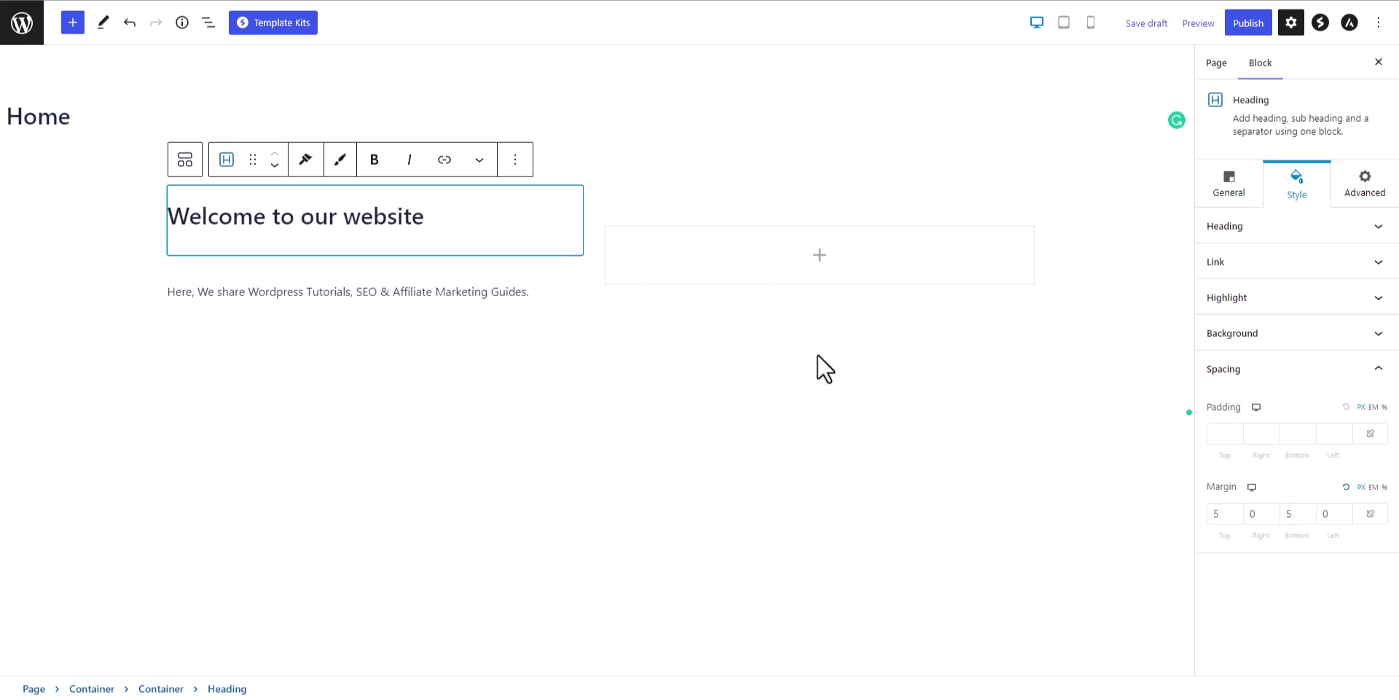
Set the tagline paragraph's top margin to -10, leaving the other margins at 0
left_click(381, 290)
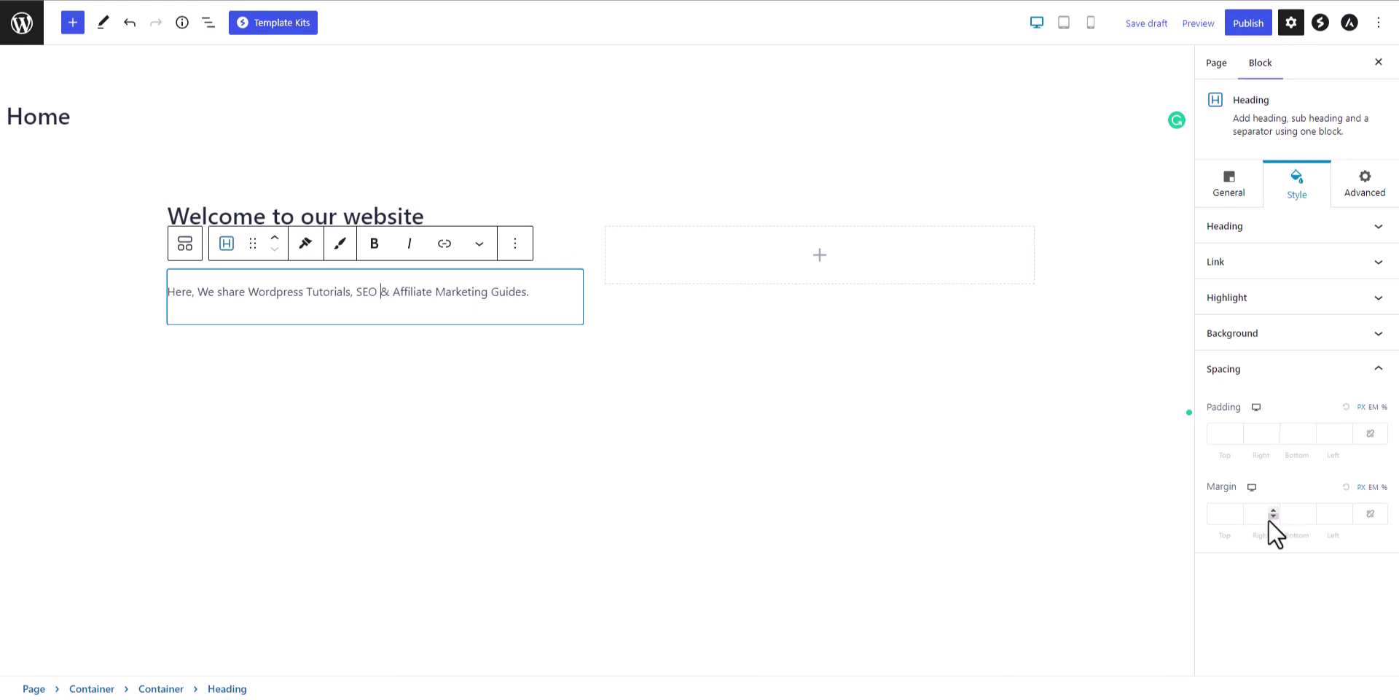
left_click(1237, 510)
double_click(1213, 515)
left_click(1237, 516)
left_click(1236, 516)
left_click(1237, 516)
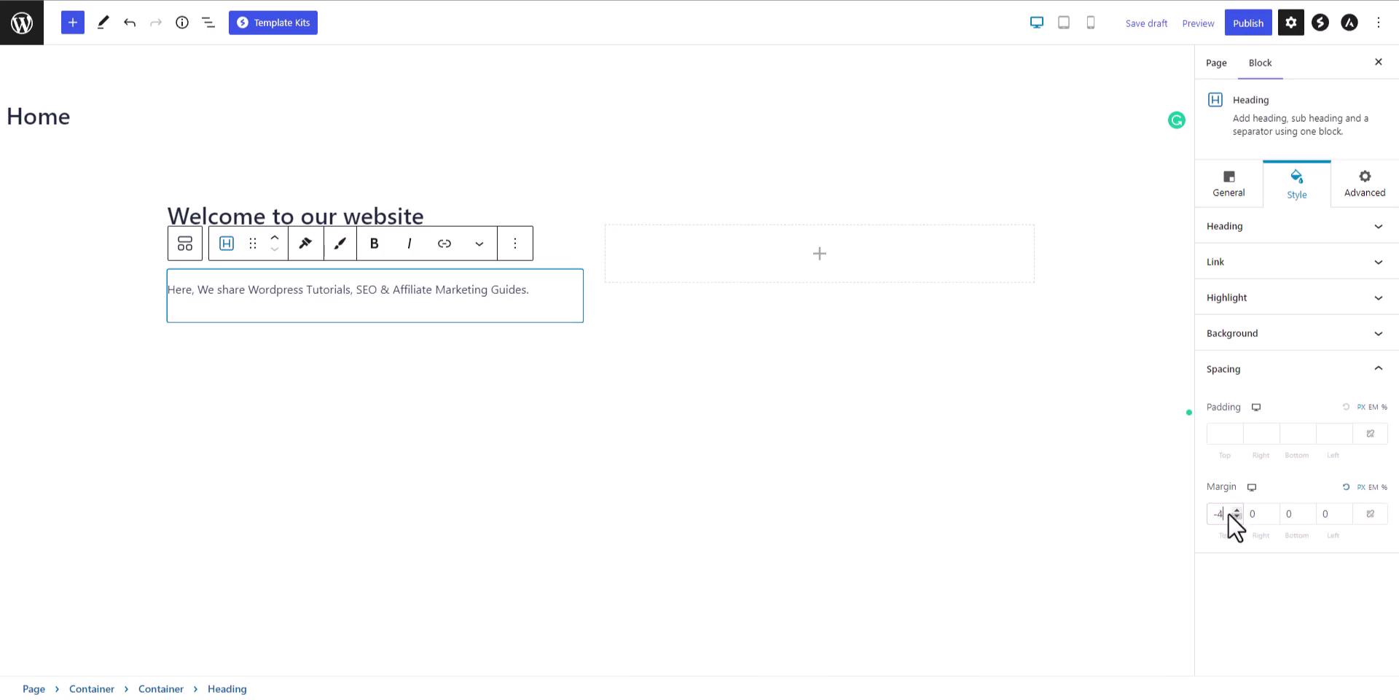
left_click(1237, 516)
left_click(1237, 516)
left_click(1237, 516)
left_click(1237, 516)
left_click(1237, 516)
left_click(1237, 516)
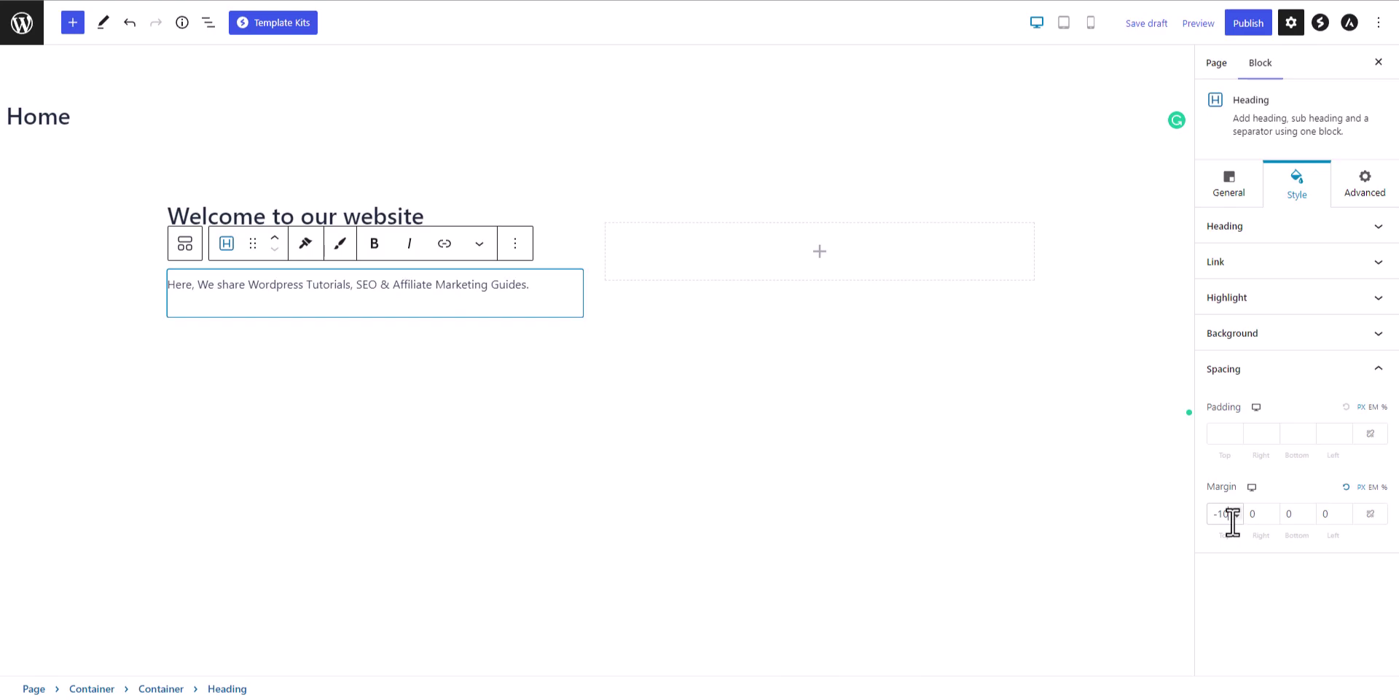
Insert an Image block into the empty right hero column by searching 'image'
left_click(824, 255)
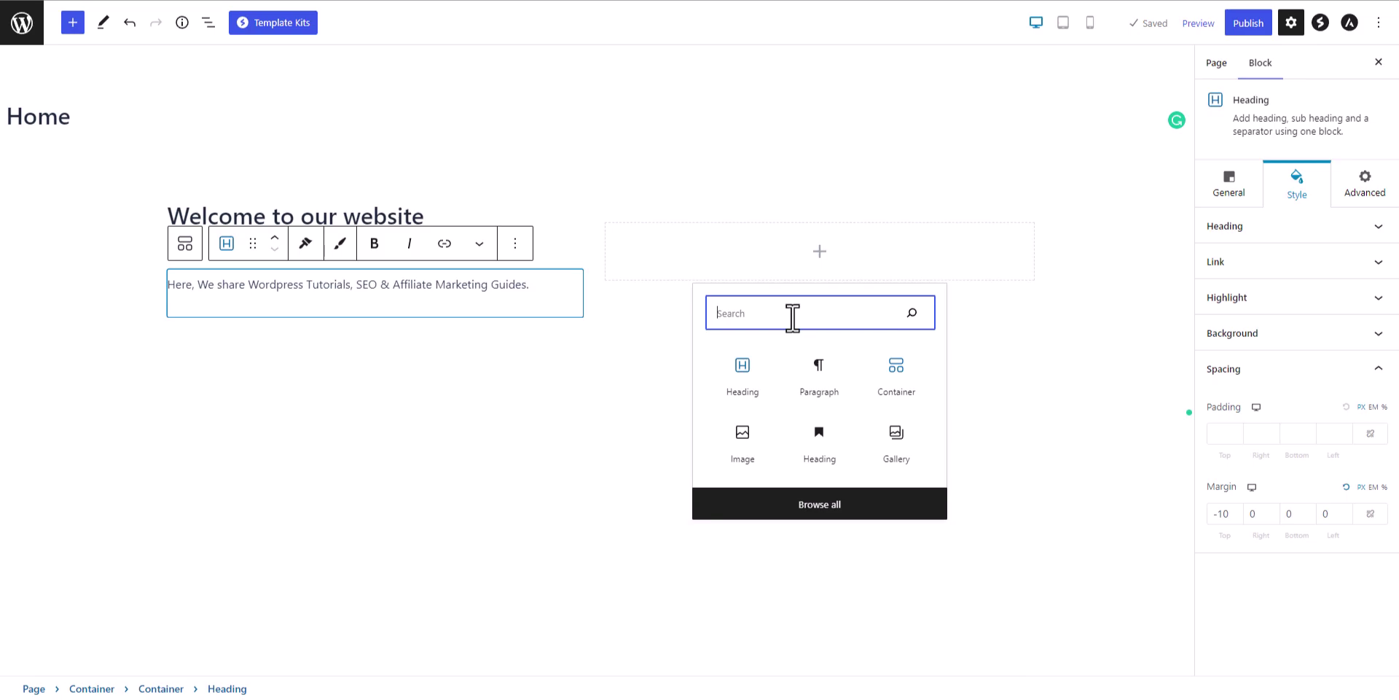
type("image")
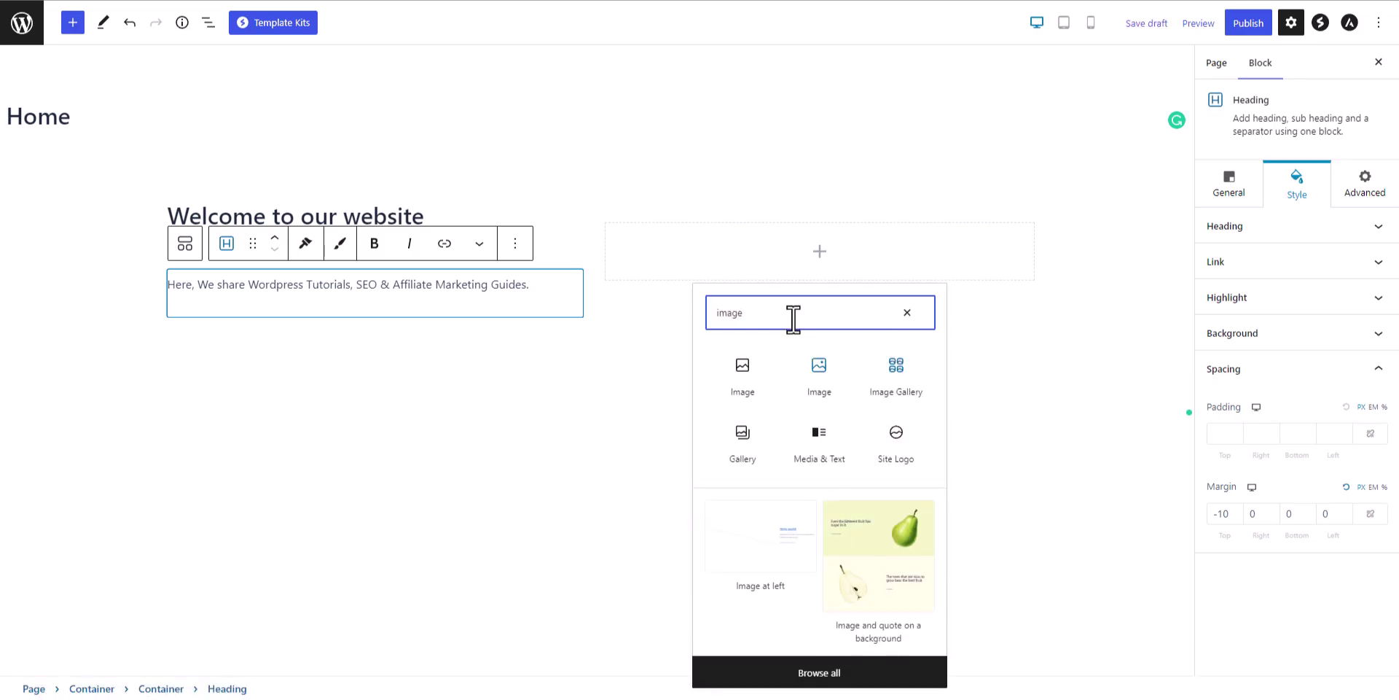
left_click(823, 377)
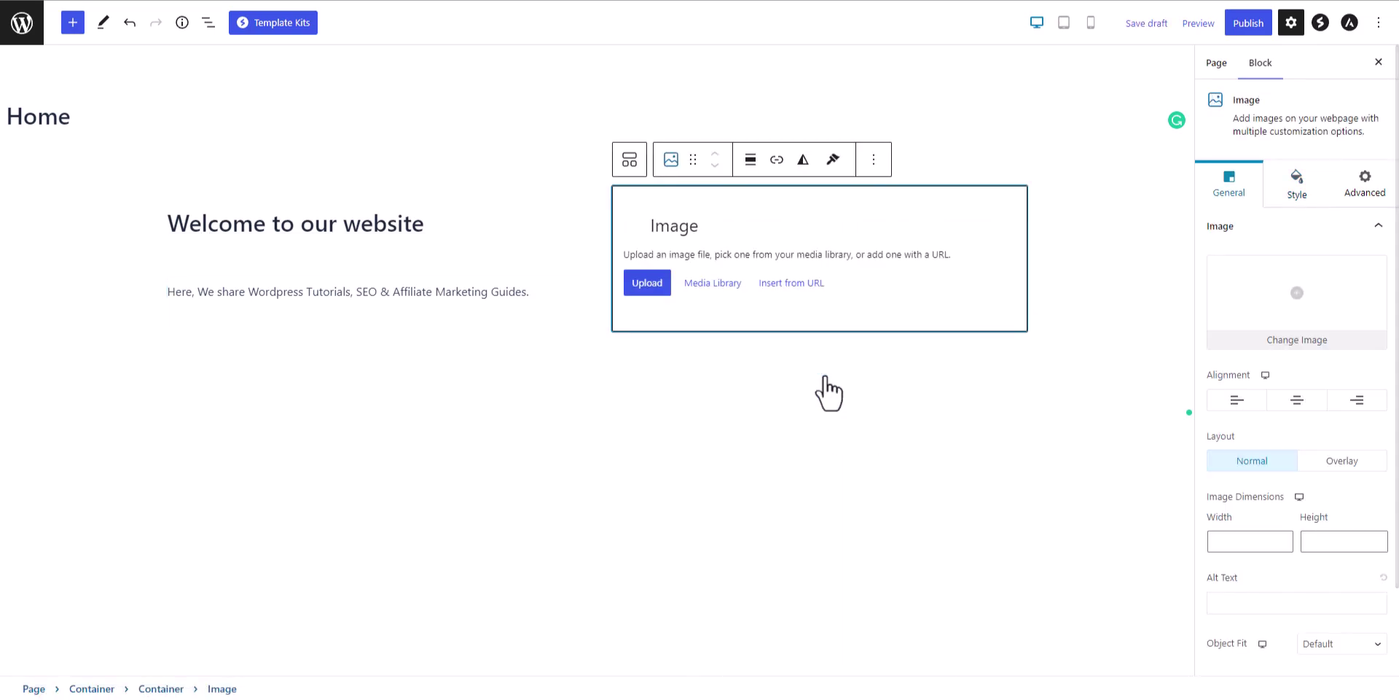
left_click(655, 284)
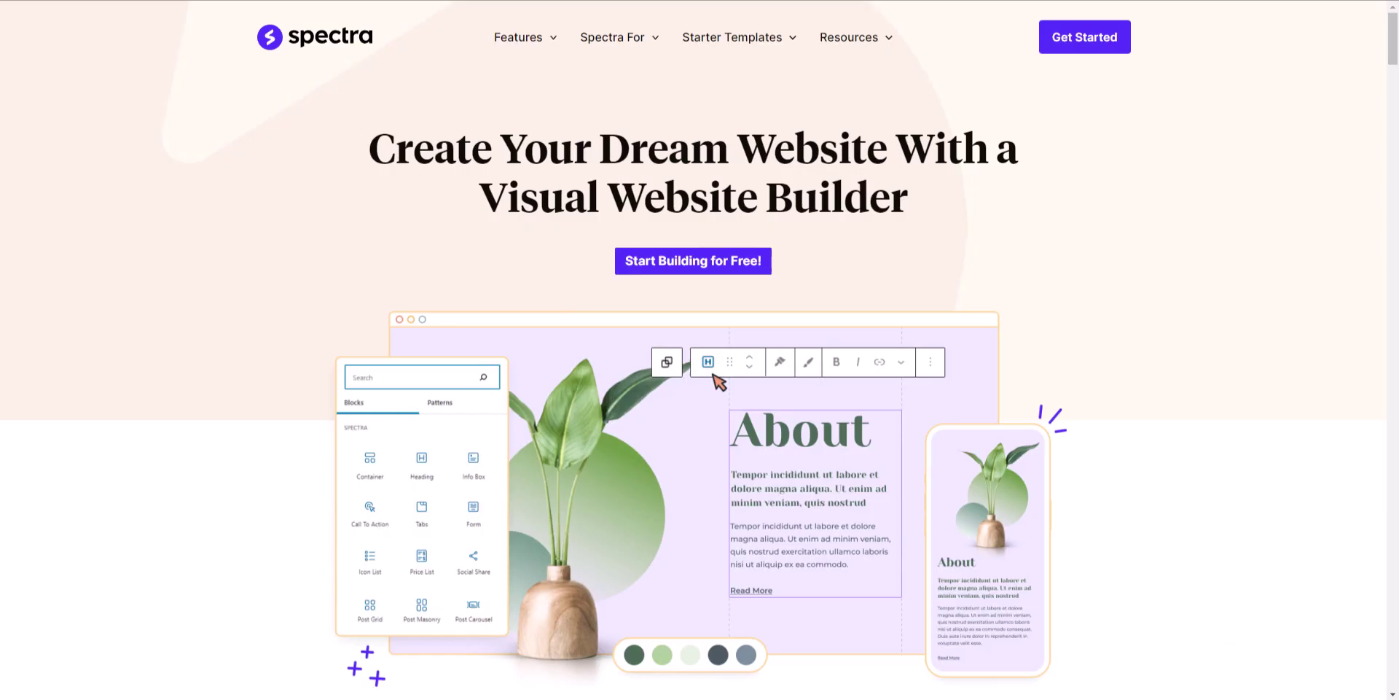
Find the Stay Healthy fitness preview on the Spectra site and save it as fitness-website.webp
scroll(811, 424, "down", 10)
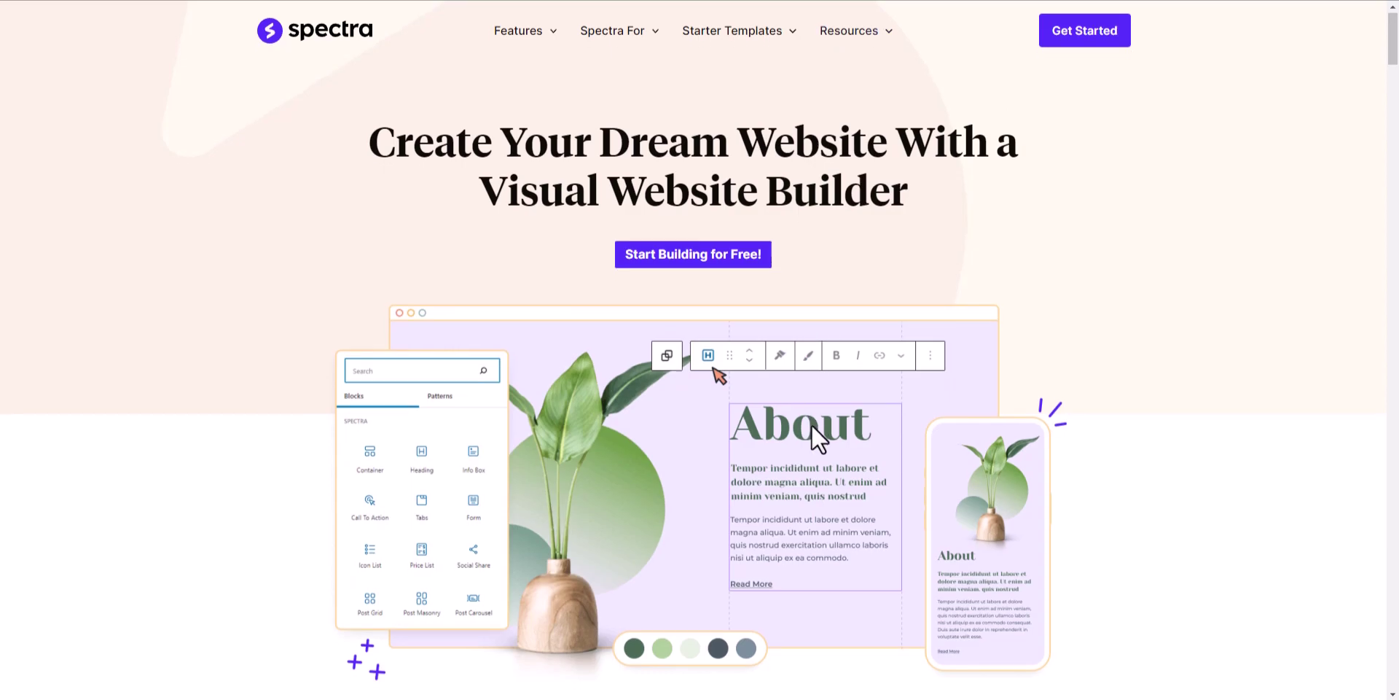
scroll(827, 435, "down", 20)
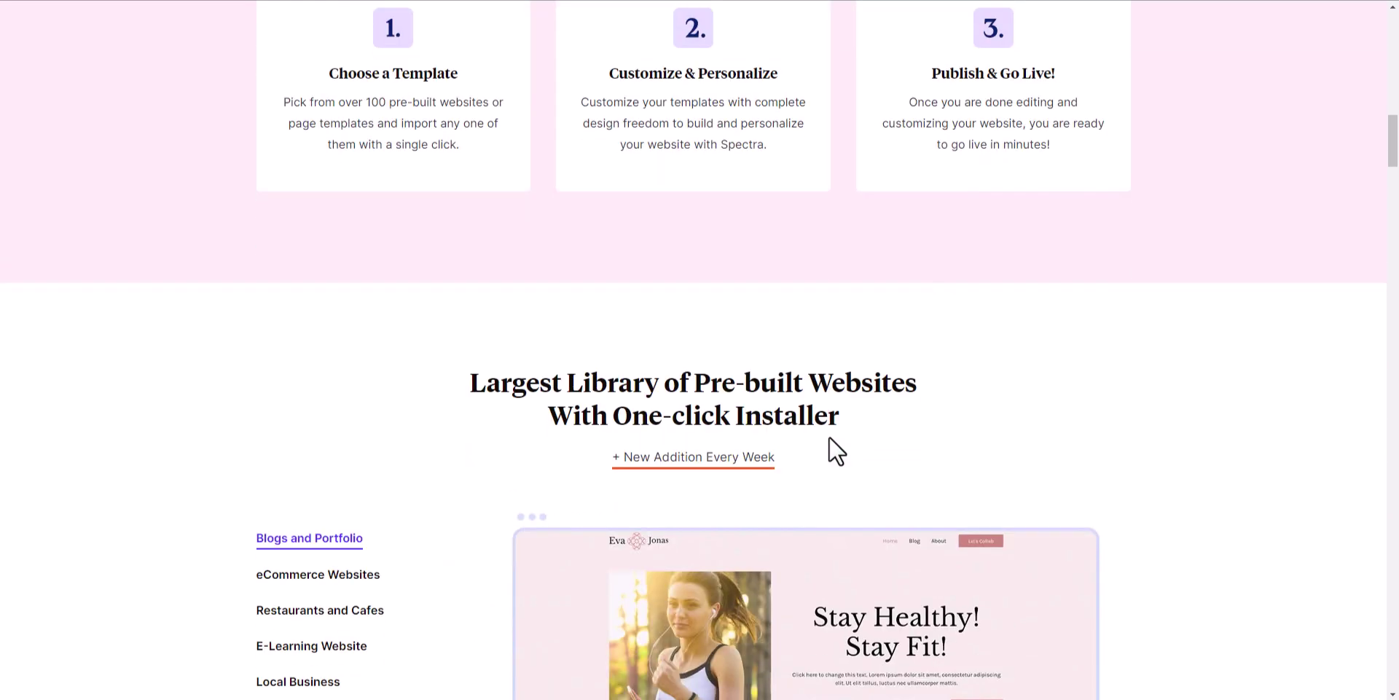
scroll(829, 436, "up", 8)
scroll(825, 454, "down", 2)
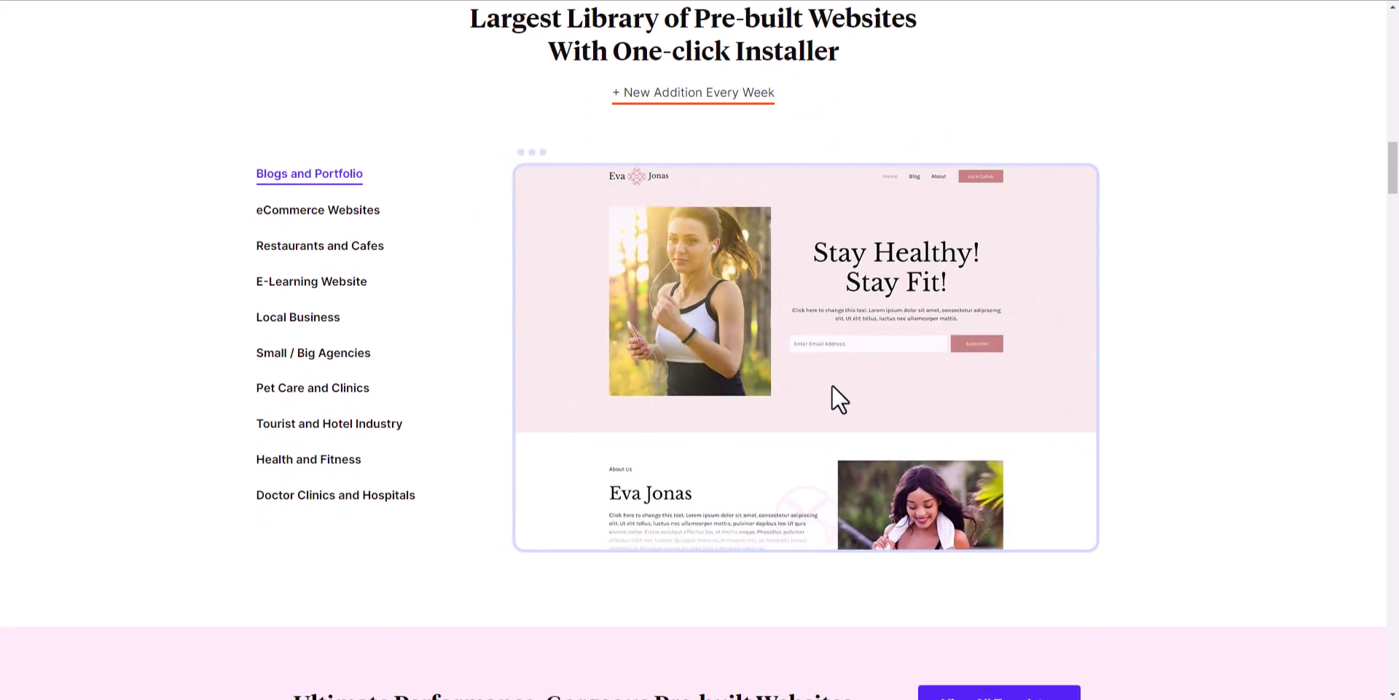
left_click_drag(832, 383, 886, 285)
right_click(903, 286)
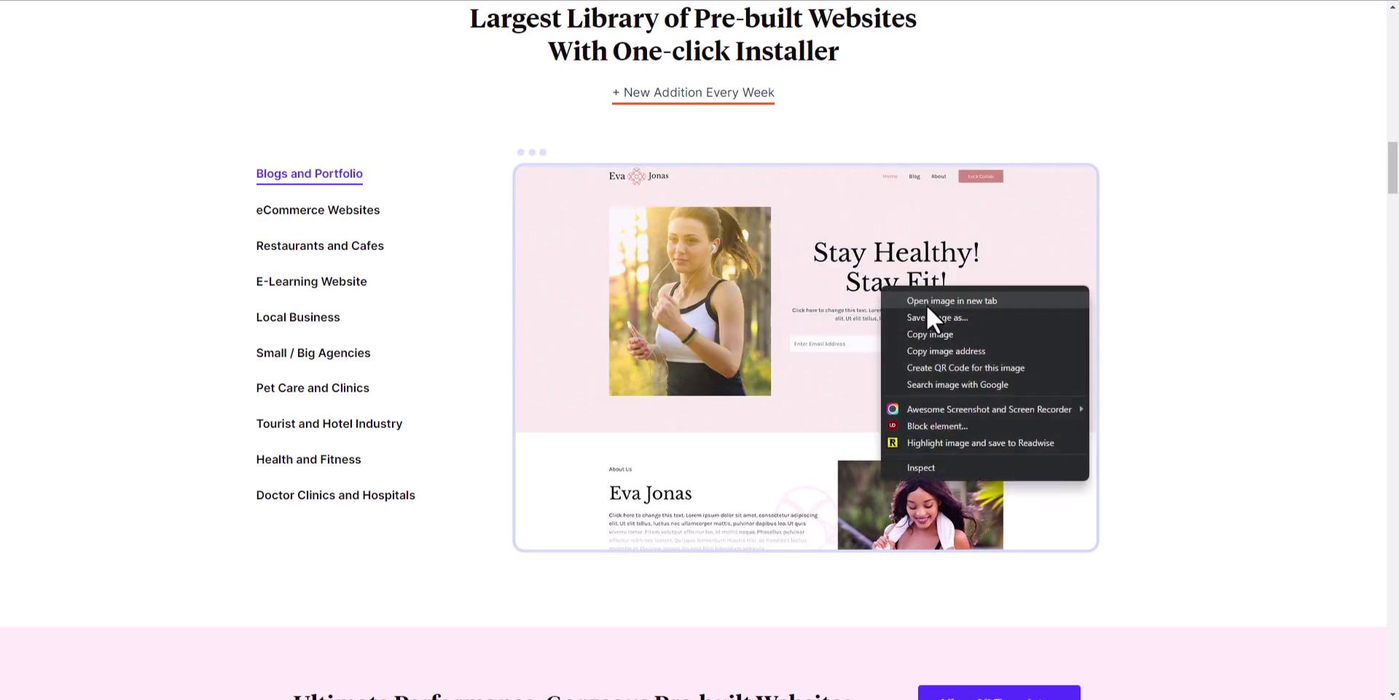
key("Escape")
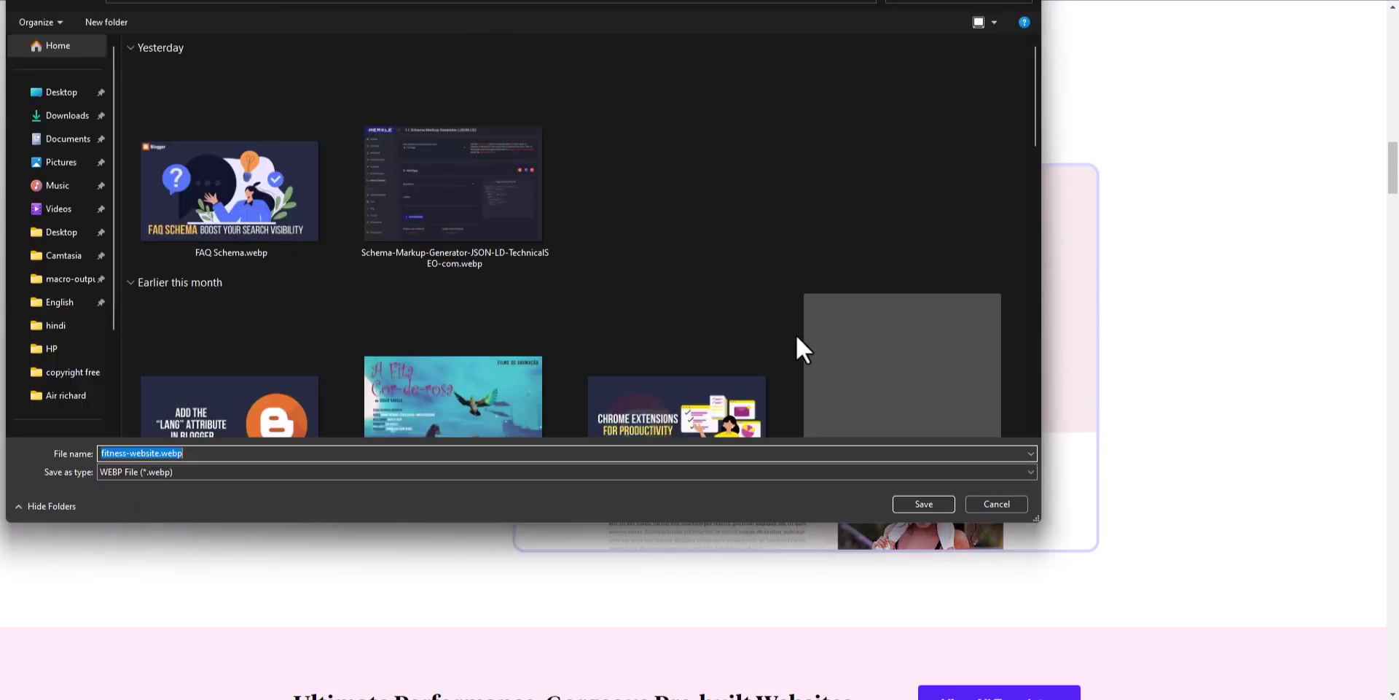
left_click(909, 500)
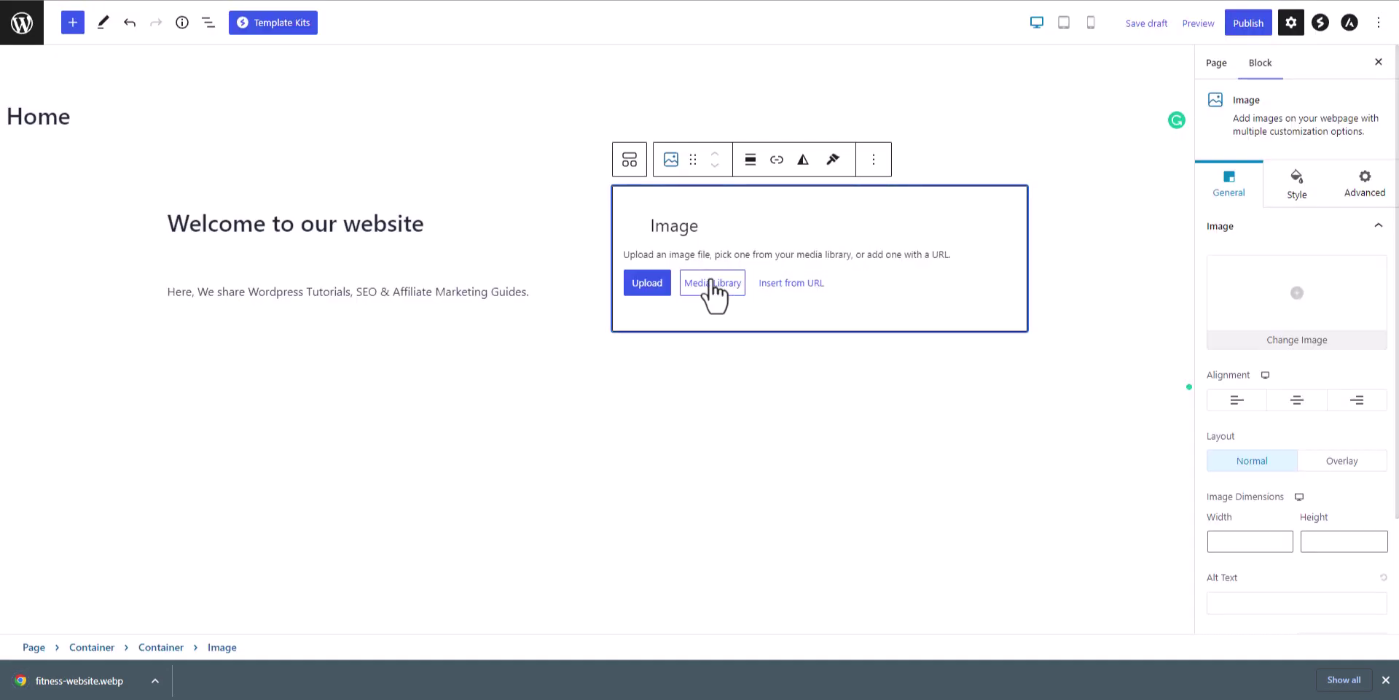
Upload fitness-website.webp into the hero's empty Image block
left_click(645, 284)
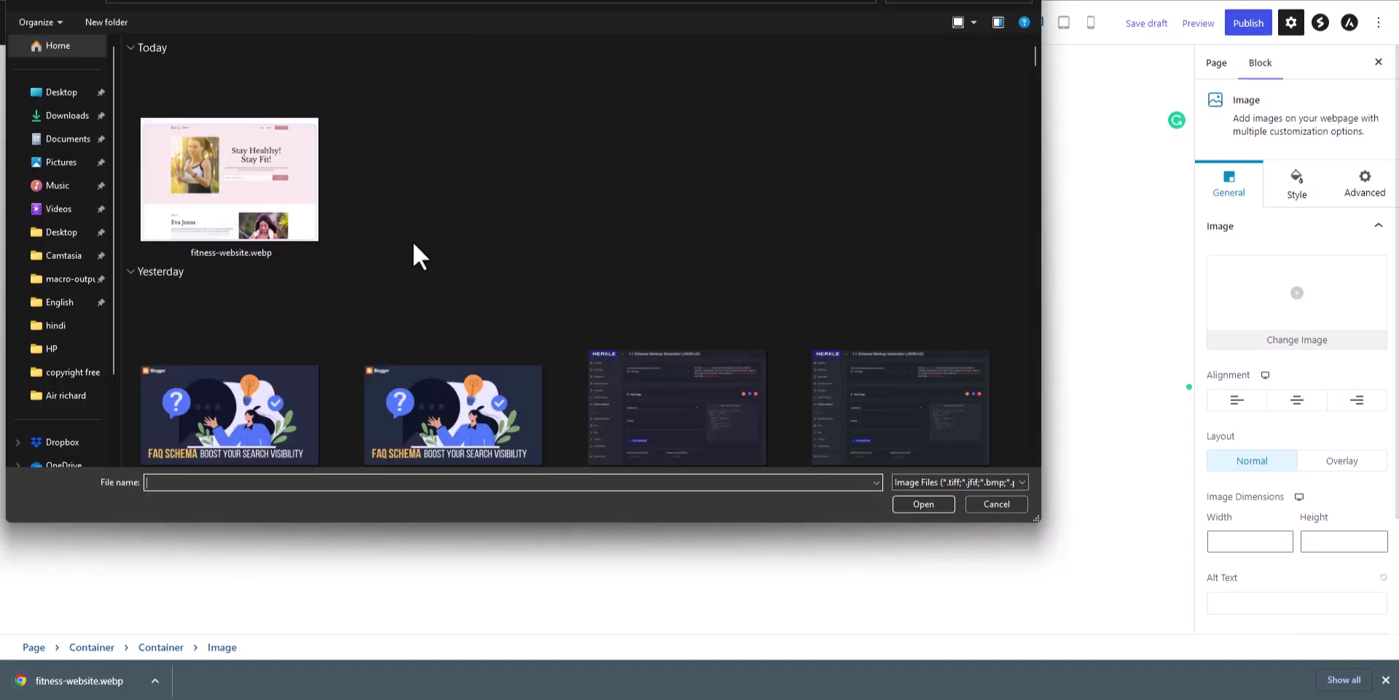
left_click(926, 502)
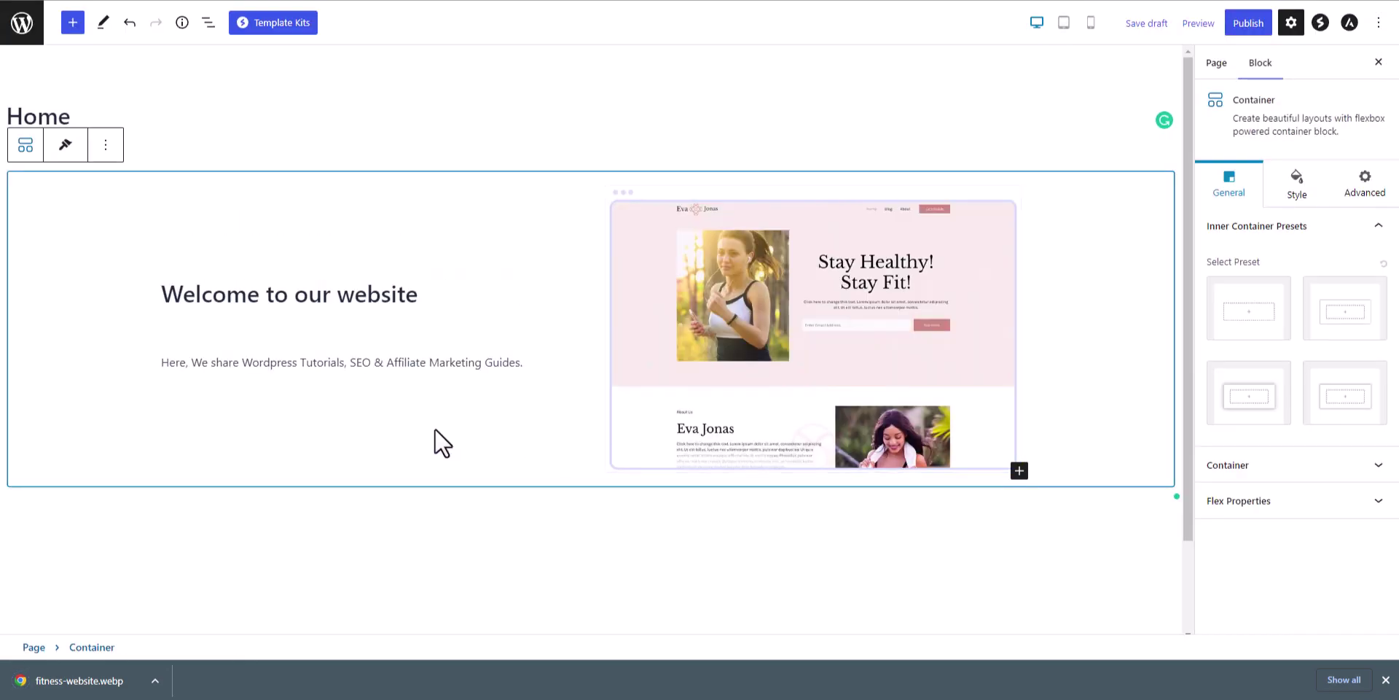
left_click(286, 362)
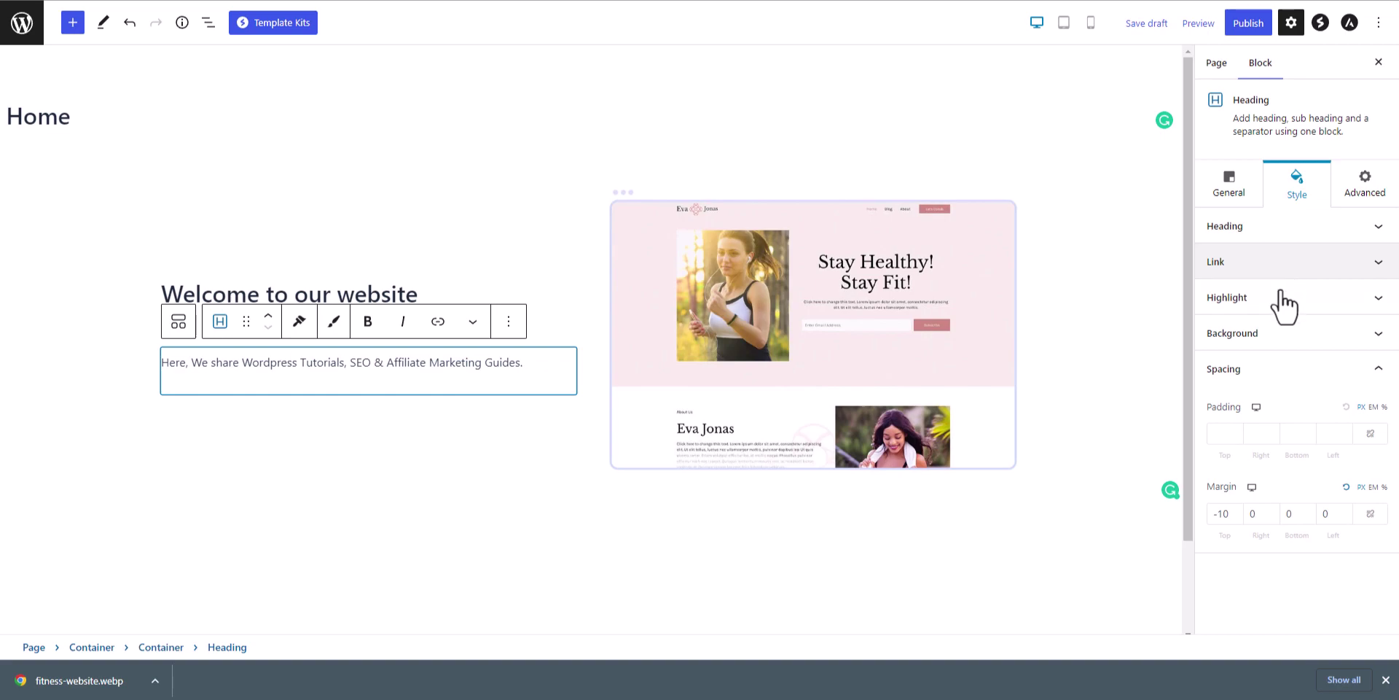
Set the subheading's font size to 26 and the 'Welcome to our website' heading to 45
left_click(1319, 227)
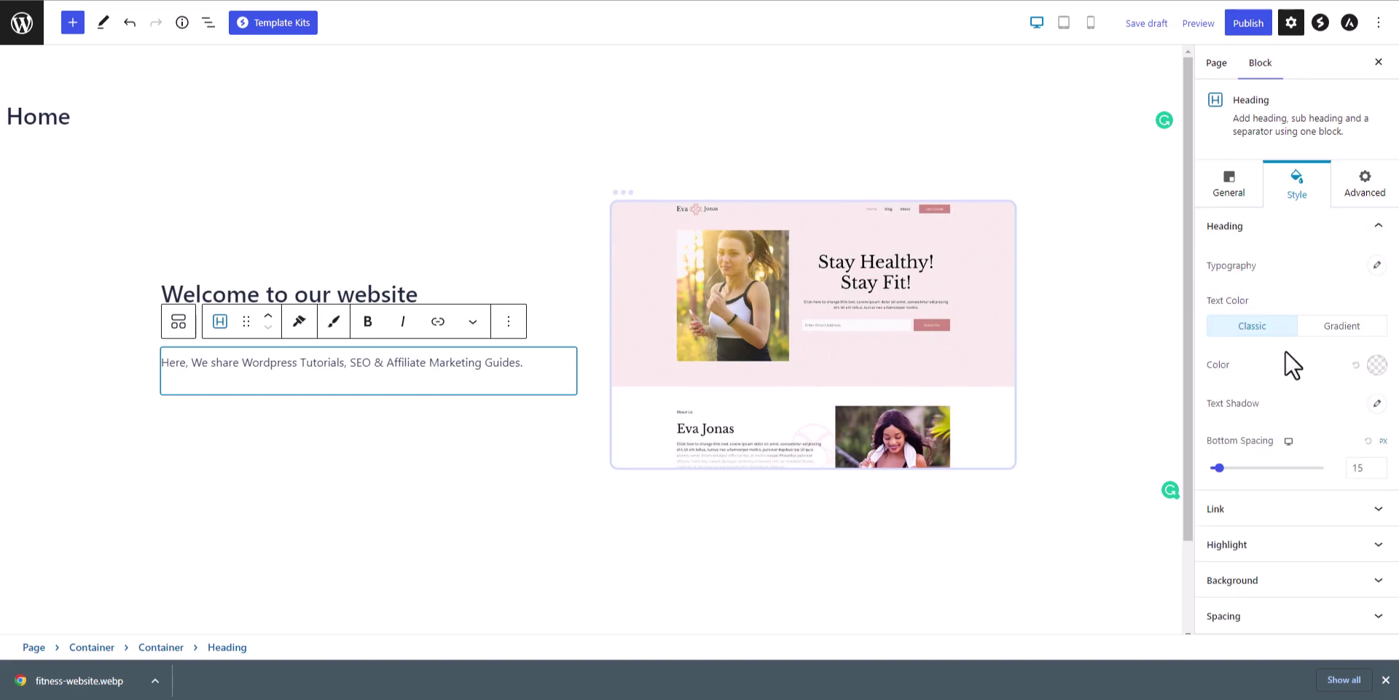
left_click(1377, 266)
mouse_move(1270, 366)
left_mouse_down()
mouse_move(1241, 368)
mouse_move(1252, 367)
left_mouse_up()
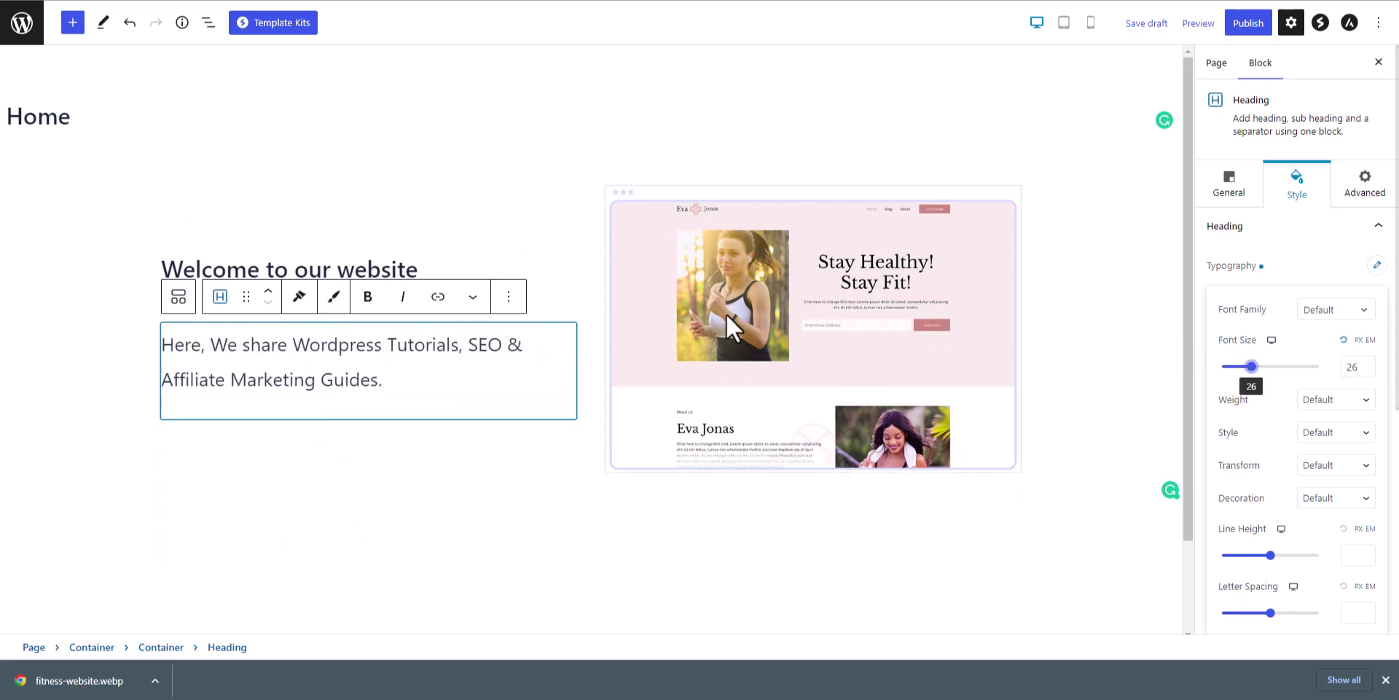
left_click(345, 264)
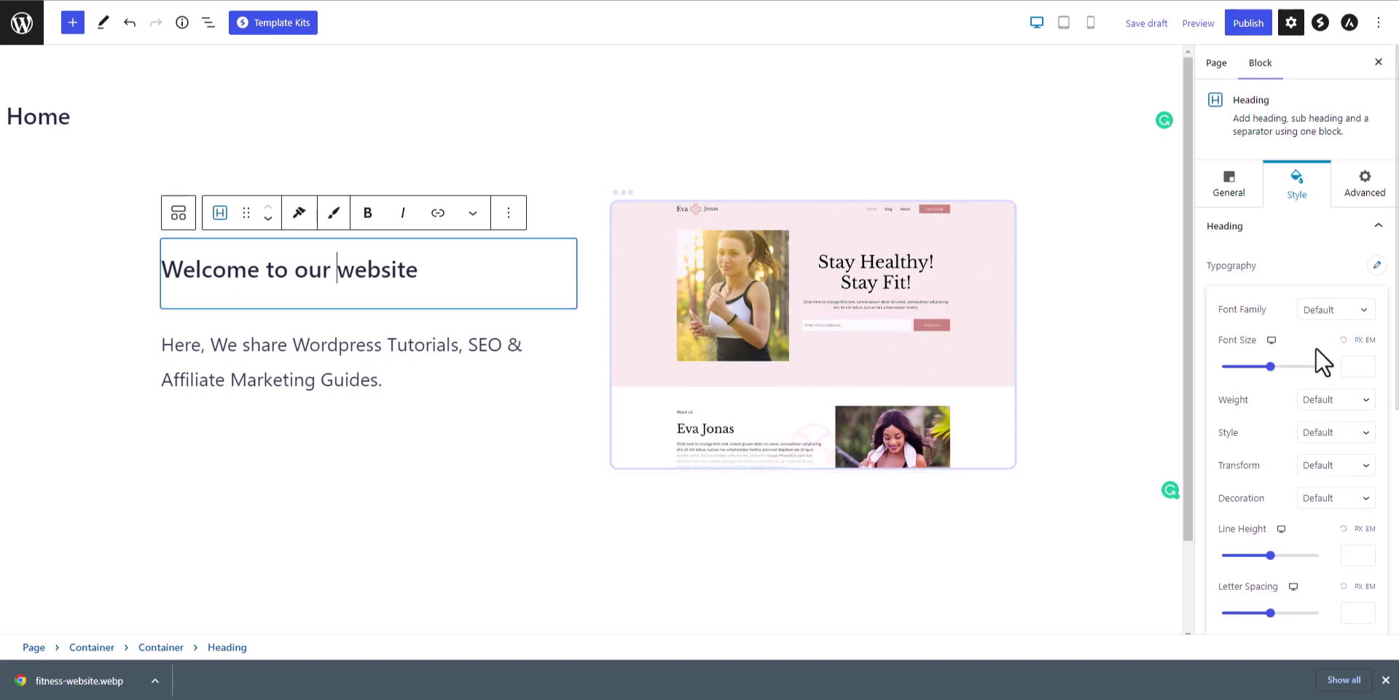
left_click_drag(1271, 368, 1259, 367)
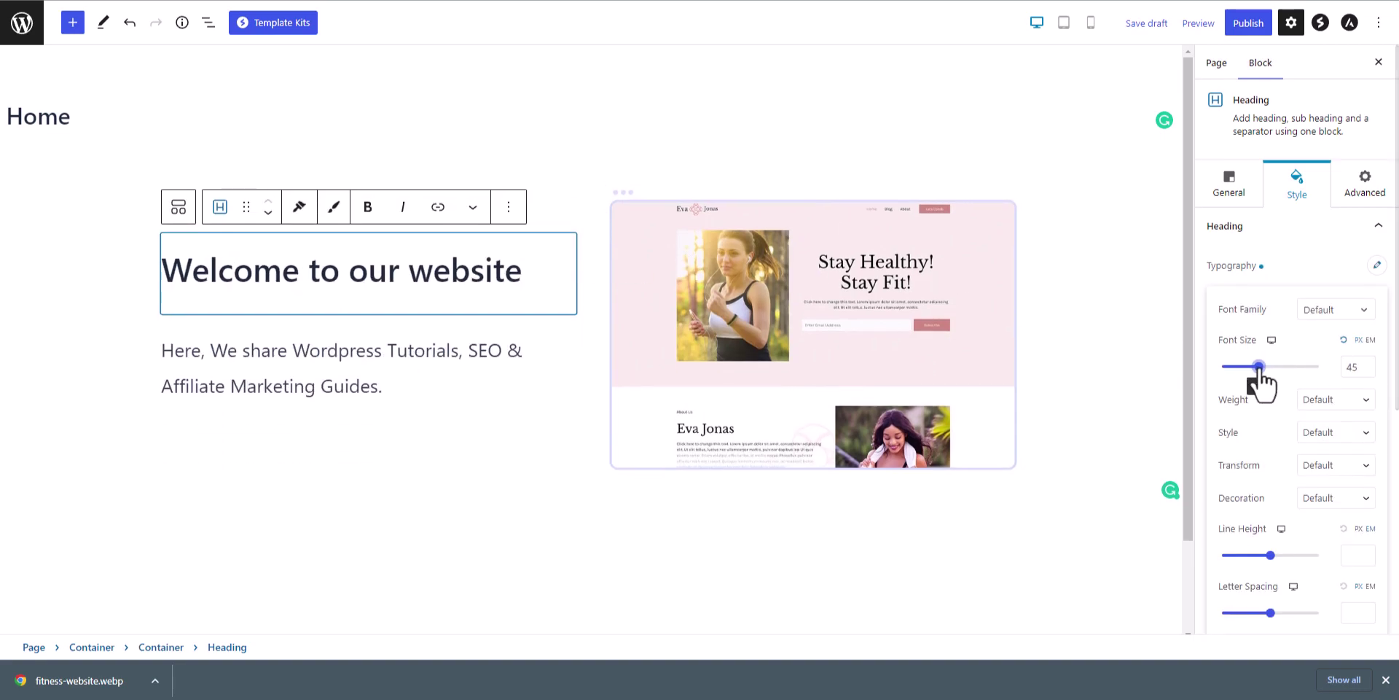
left_click(1169, 275)
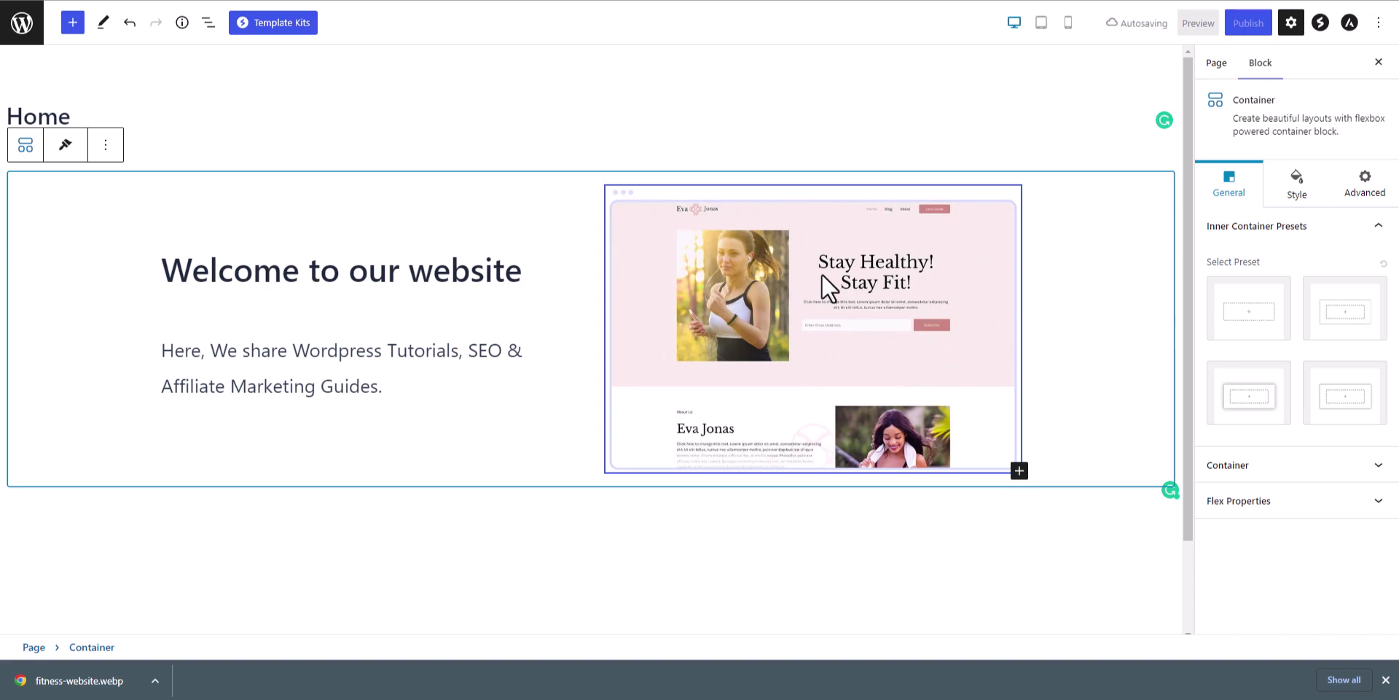
left_click(384, 291)
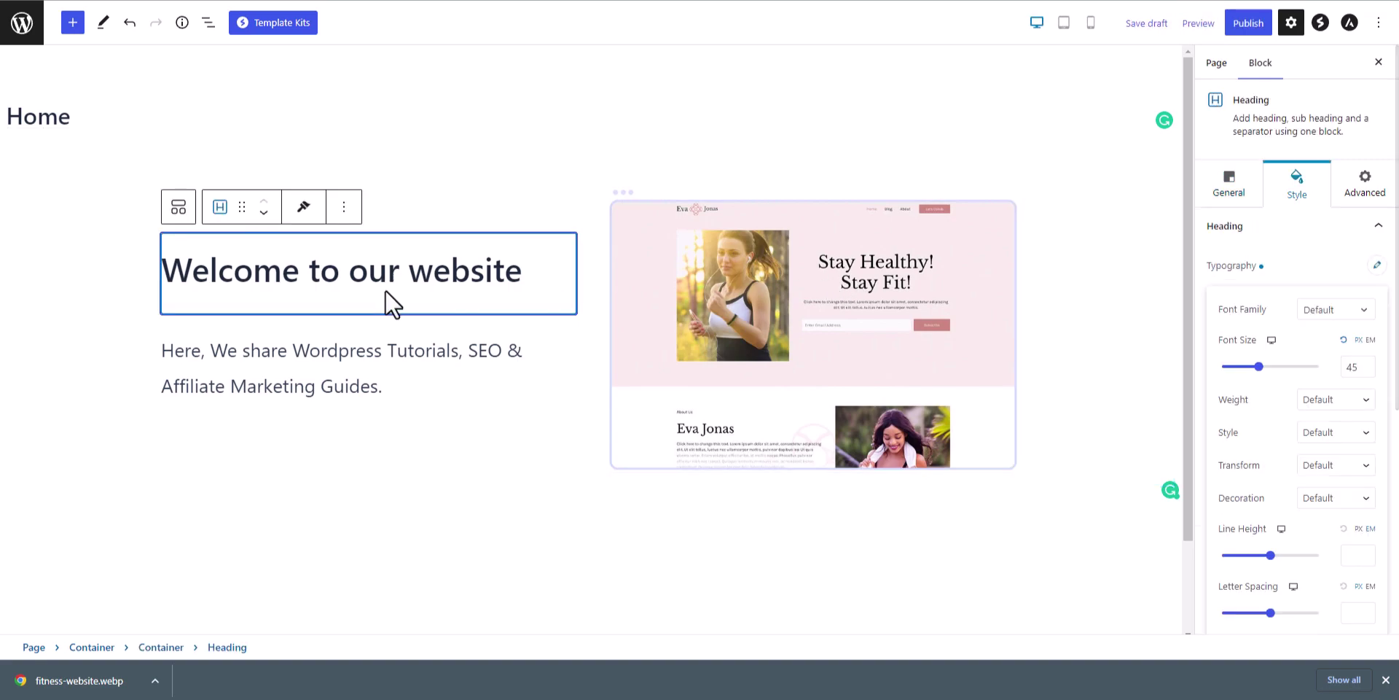
In tablet view, set the heading font size to 28 and the subheading to 20
left_click(1064, 23)
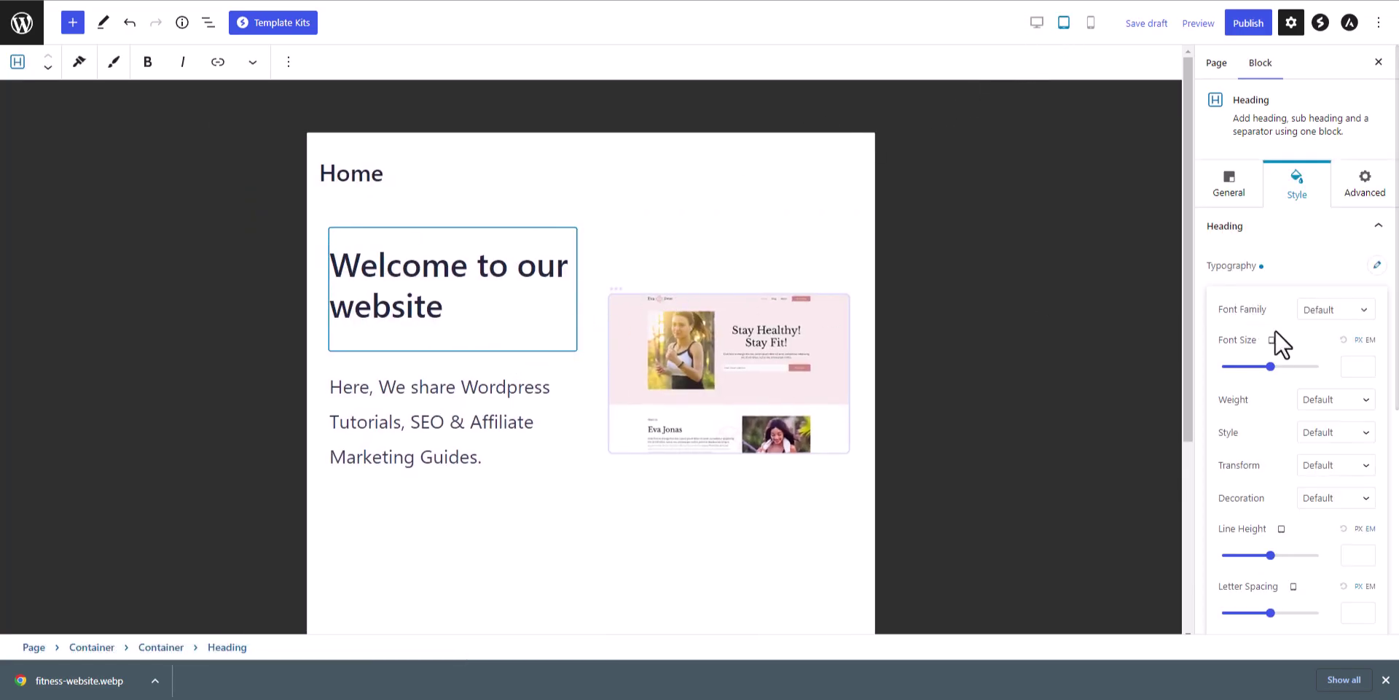
left_click_drag(1271, 365, 1252, 368)
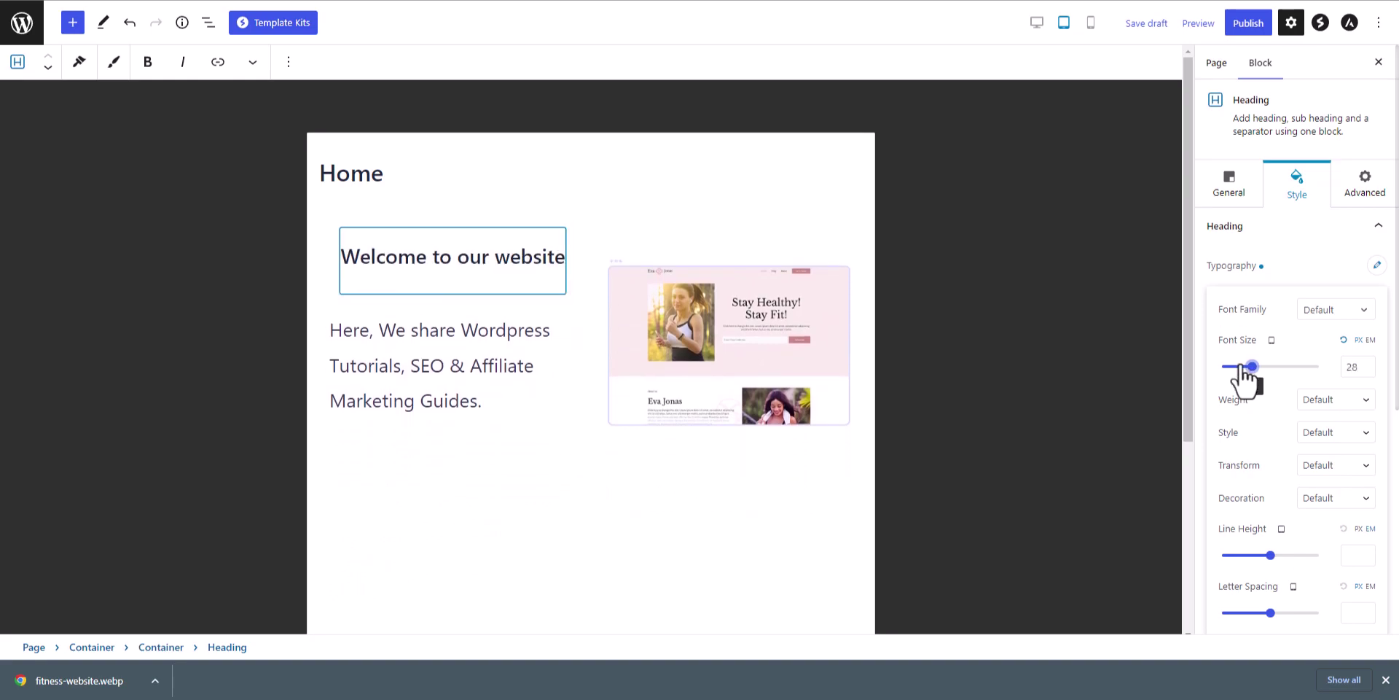
left_click(440, 330)
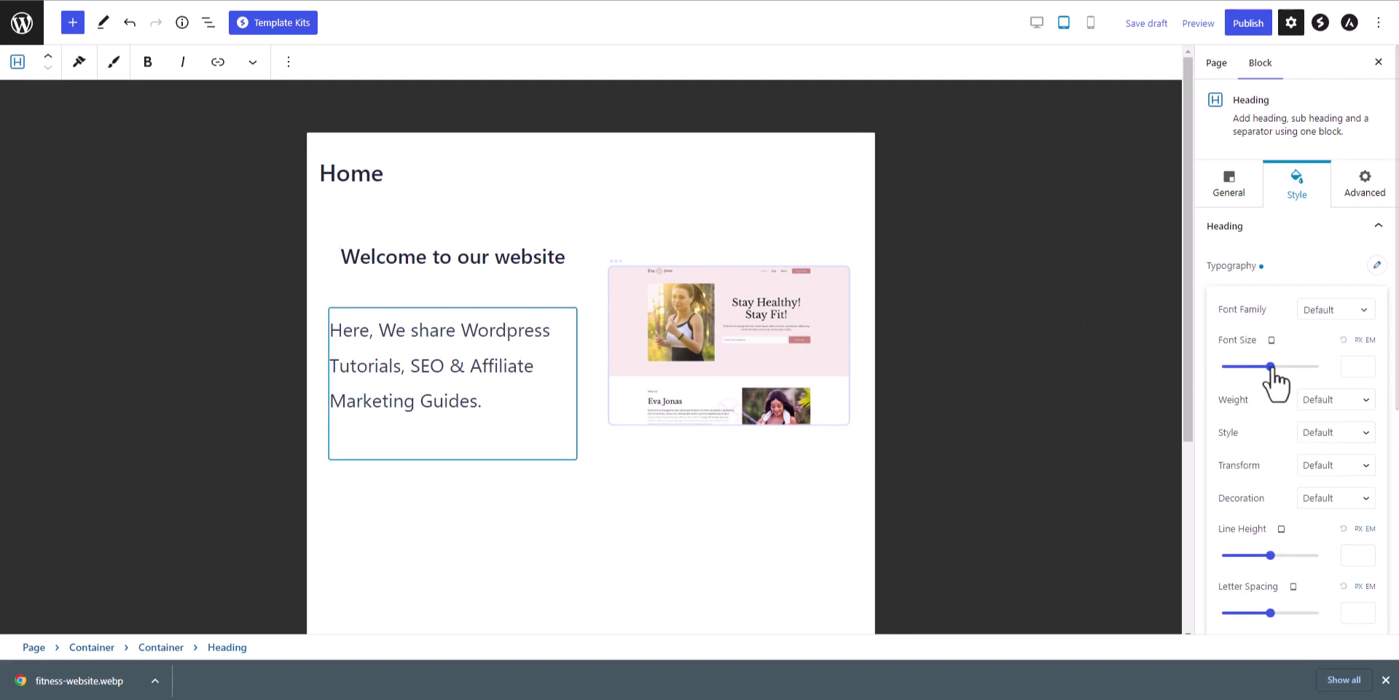
left_click_drag(1270, 366, 1249, 367)
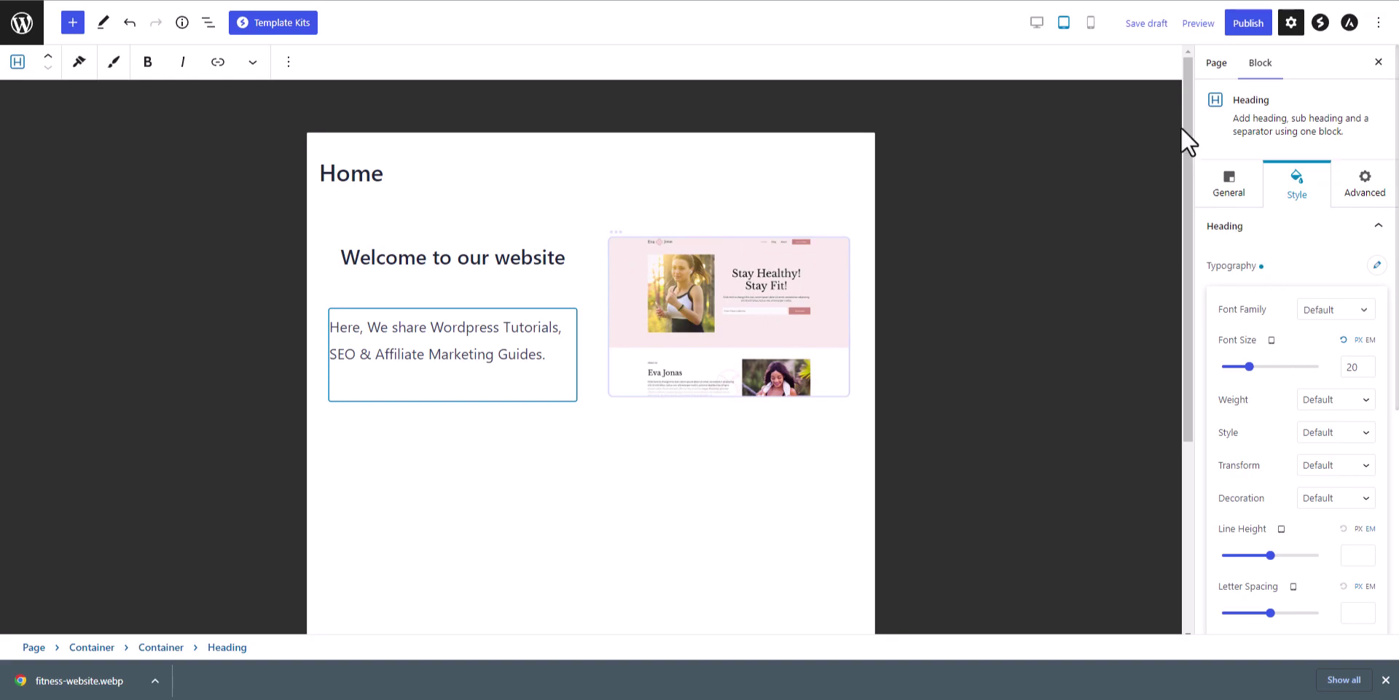
In mobile view, reduce the subheading's font size so it wraps onto three lines
left_click(1091, 22)
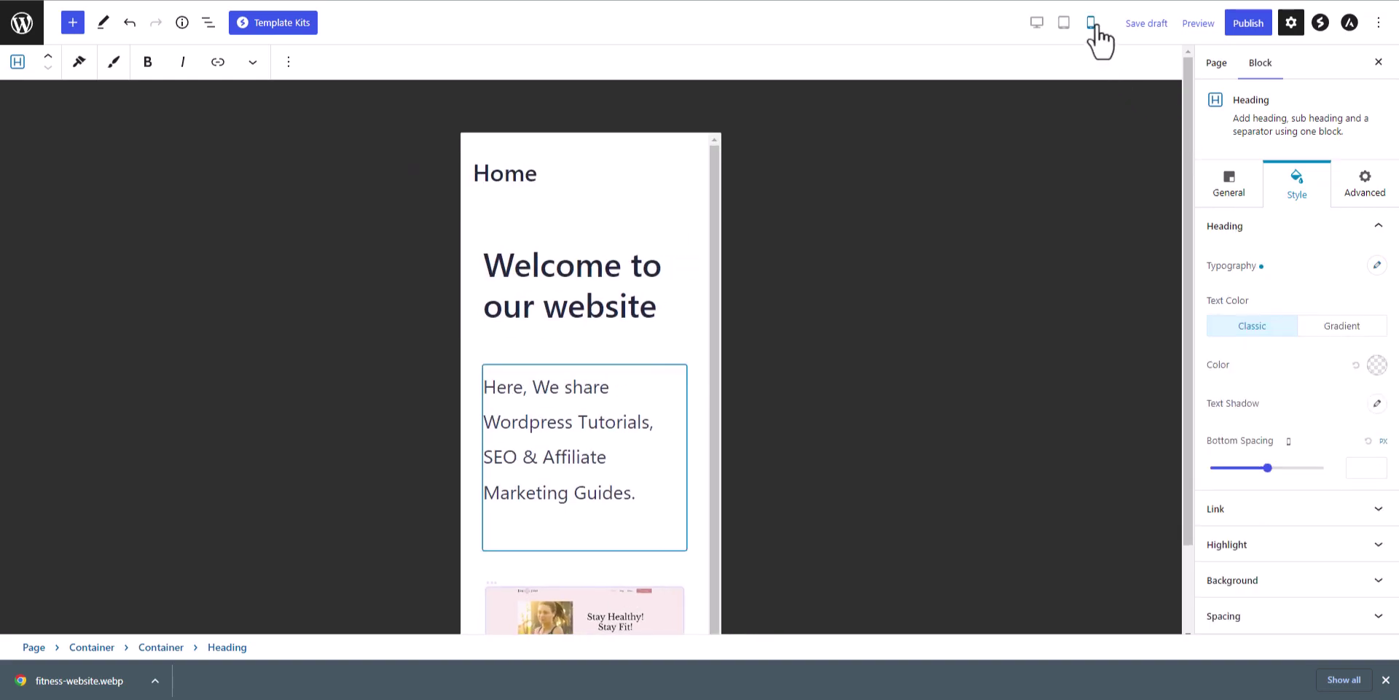
left_click(1377, 266)
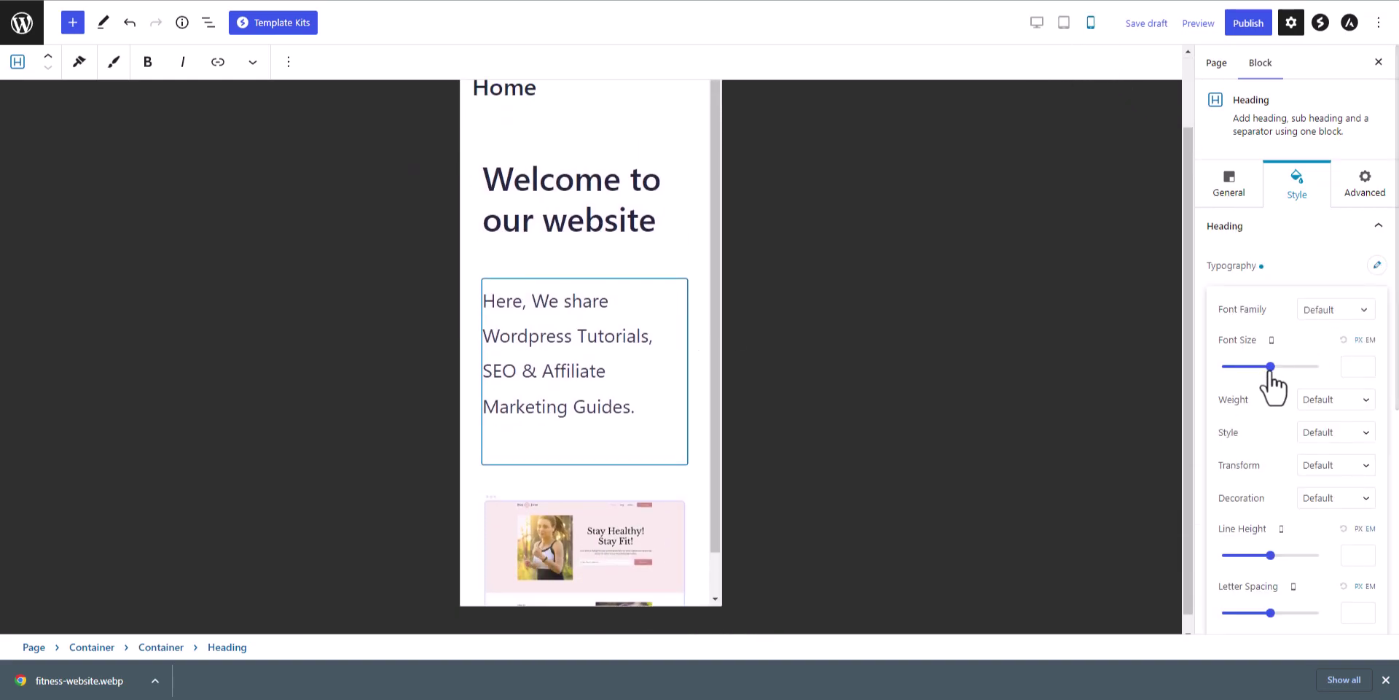
left_click_drag(1269, 367, 1250, 370)
left_click(1317, 277)
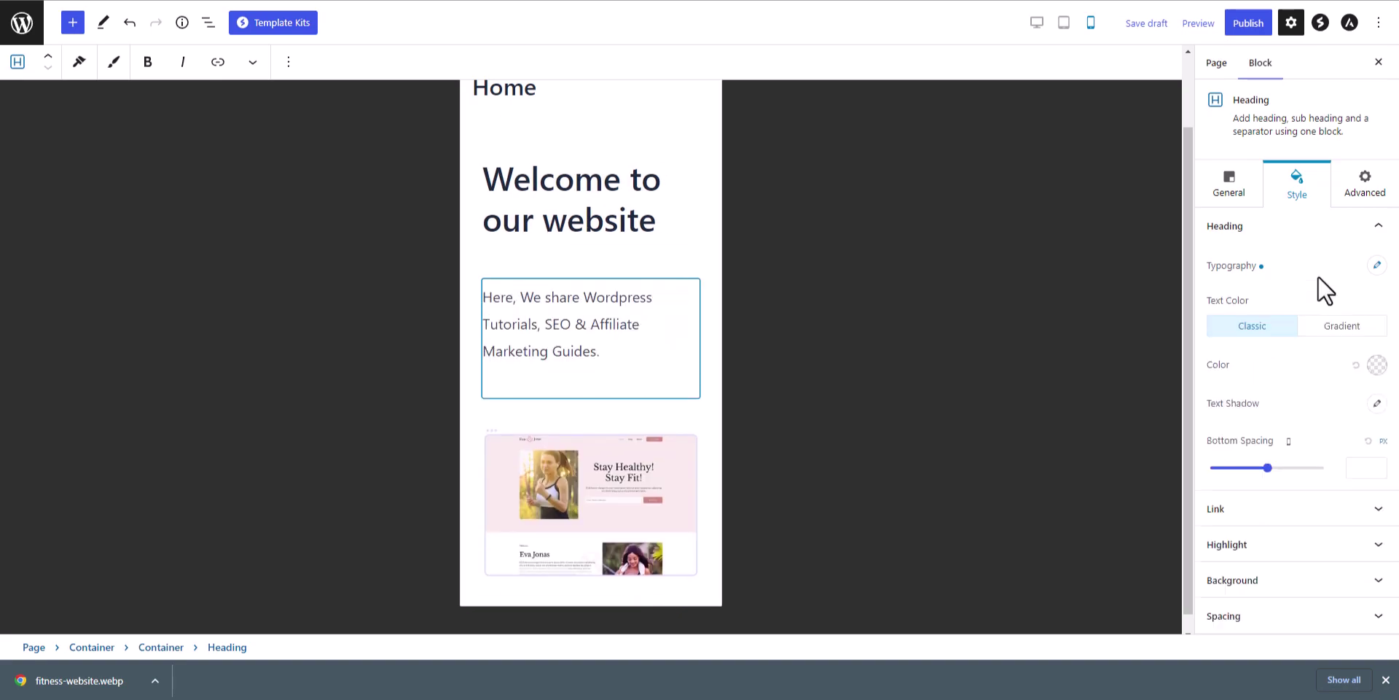
left_click(1281, 615)
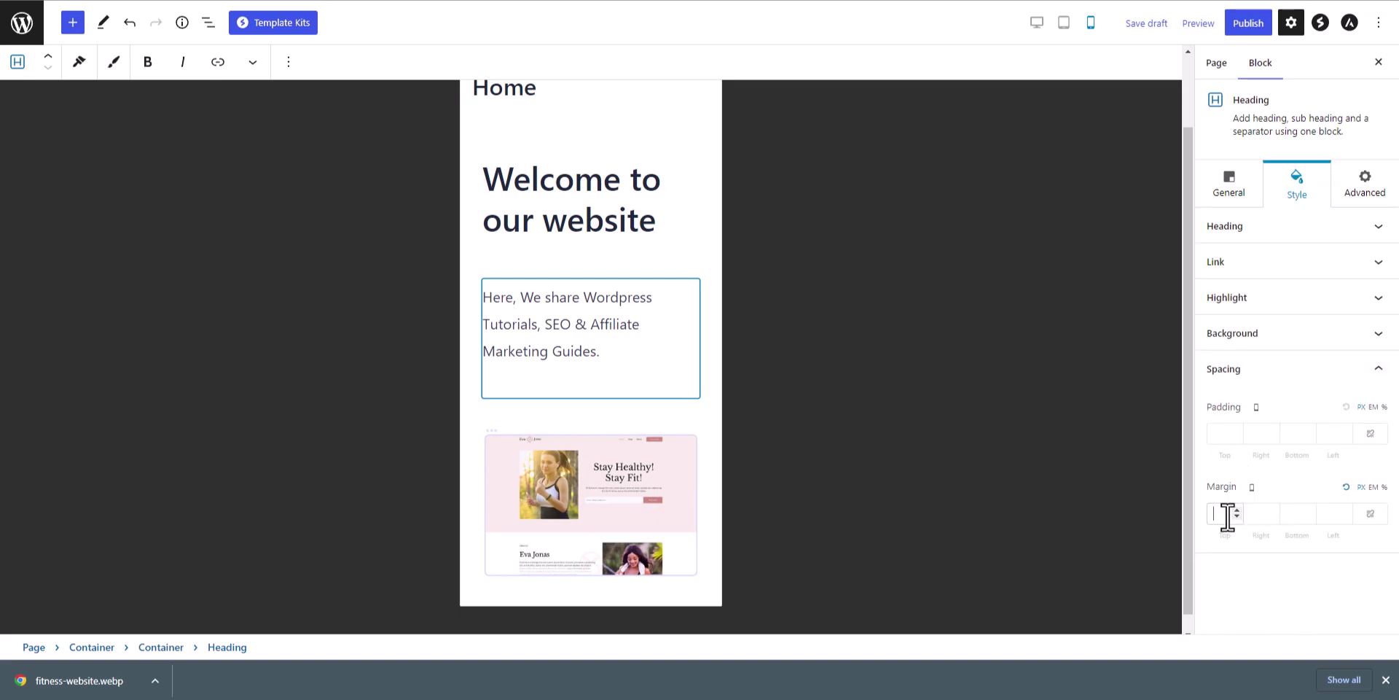
Reset the subheading's top margin to 0 and give the Welcome heading a -30 bottom margin on mobile
left_click(1237, 518)
left_click(1236, 518)
type("0")
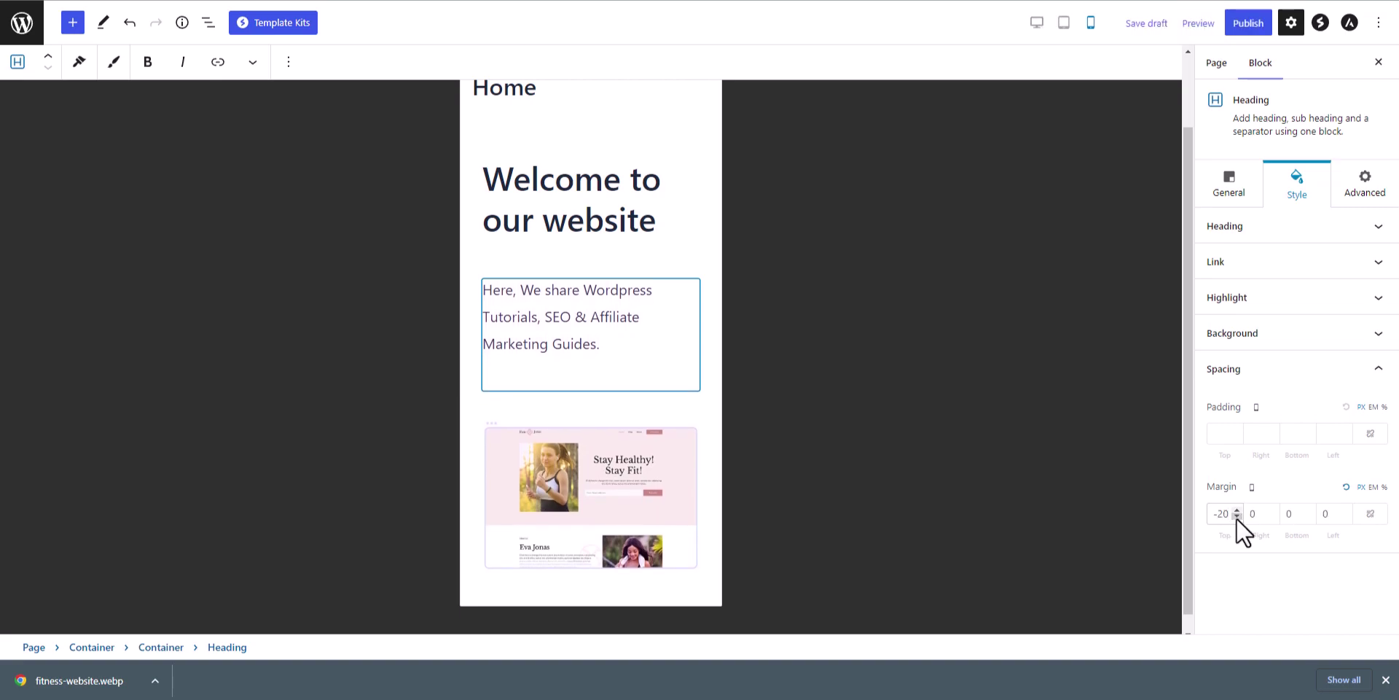
left_click(594, 216)
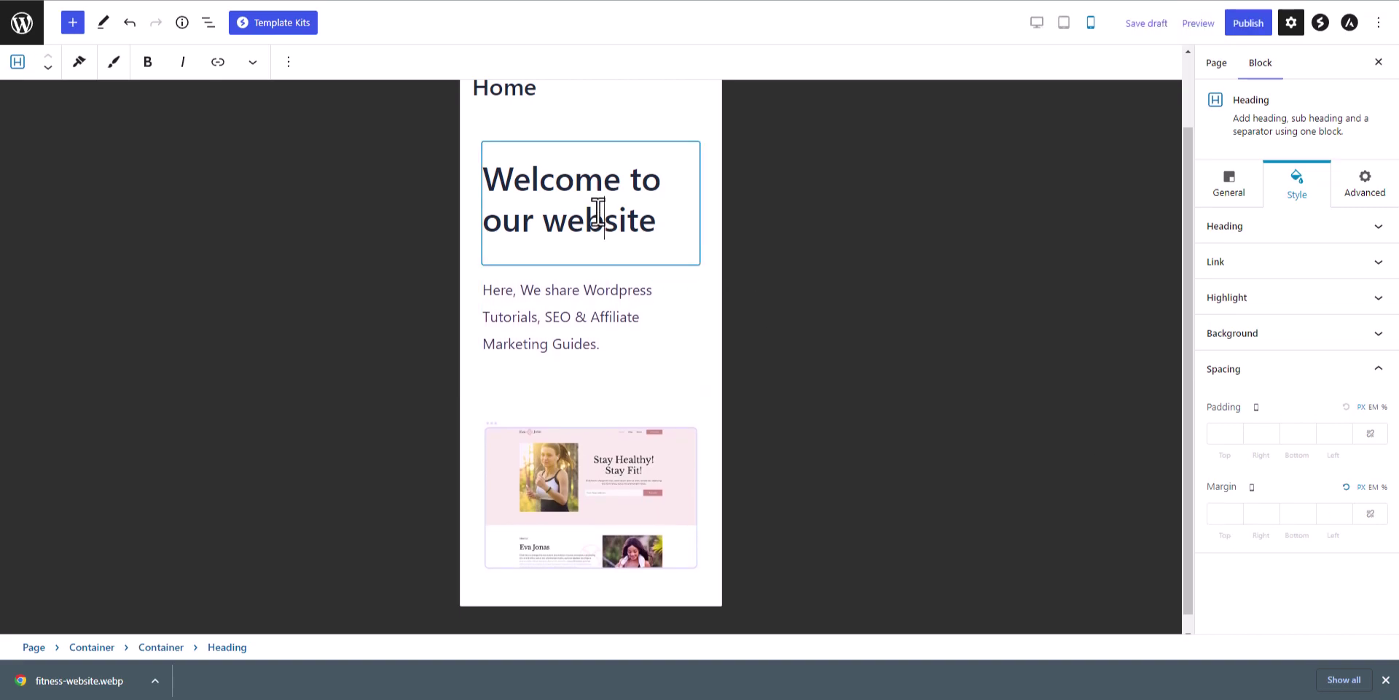
left_click(1275, 235)
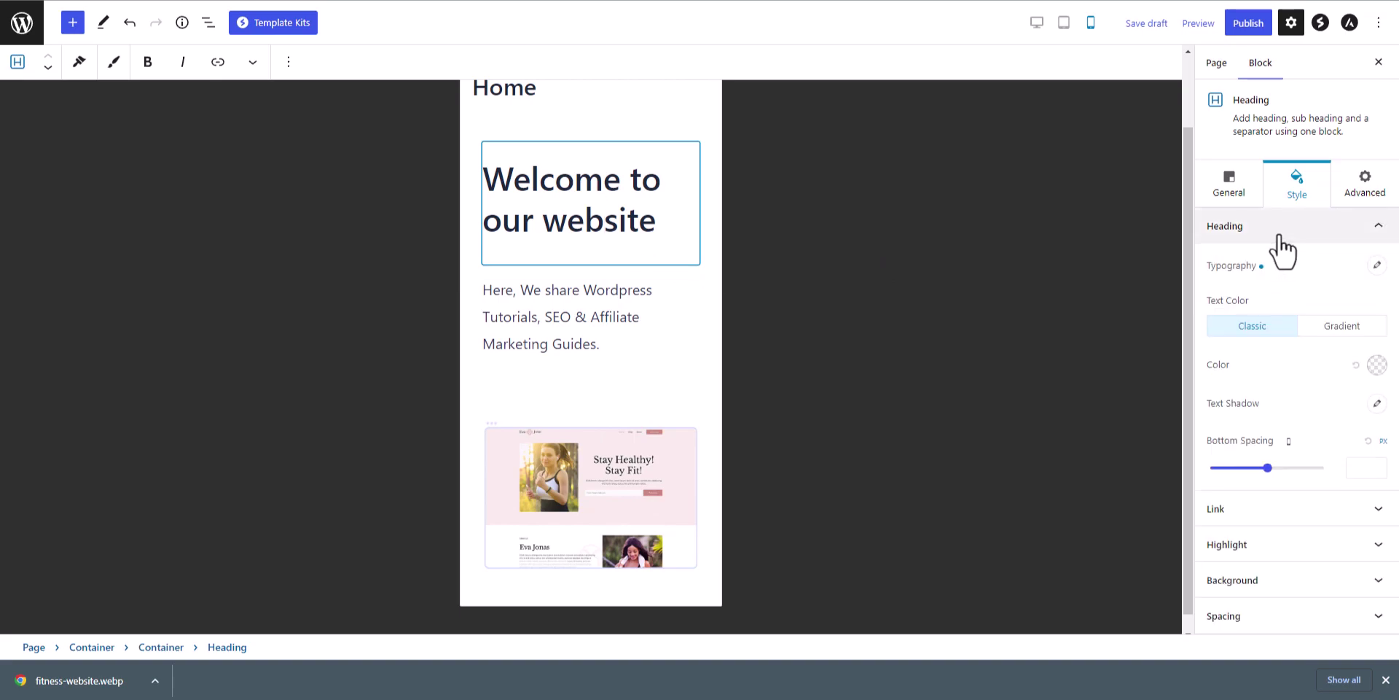
left_click(1257, 623)
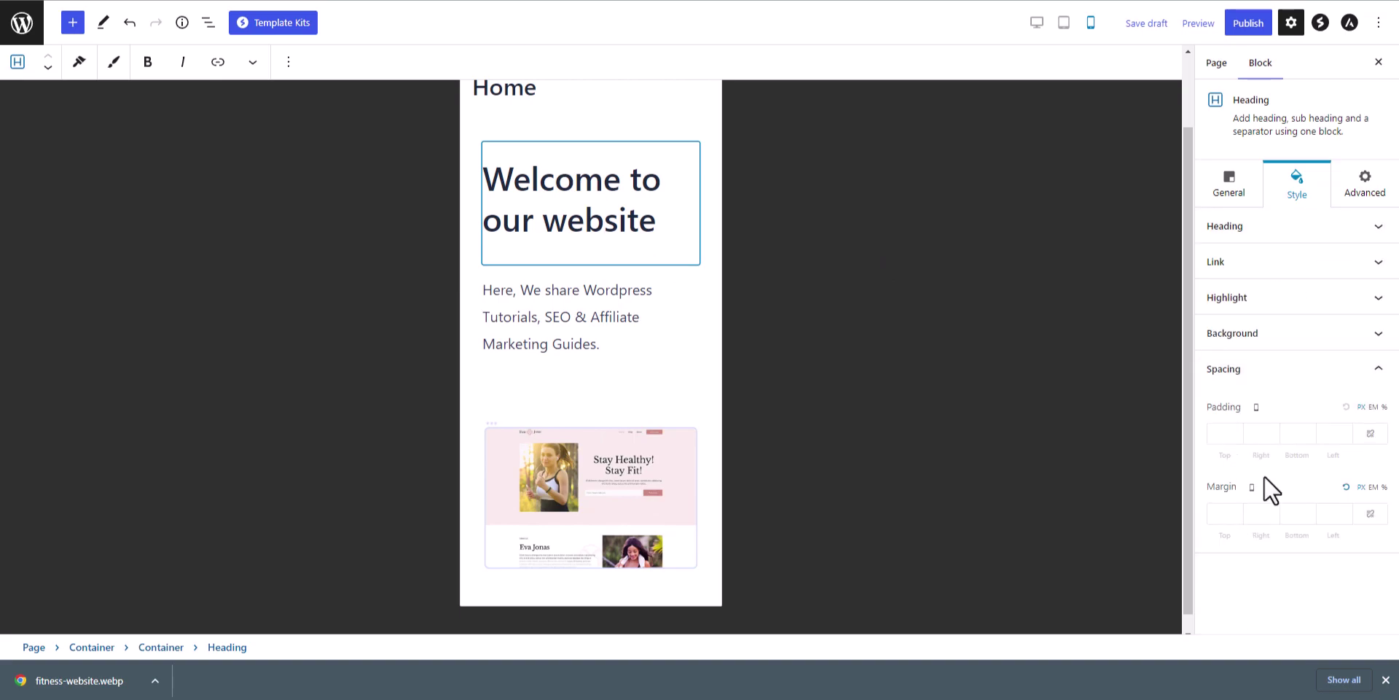
left_click(1296, 519)
type("0")
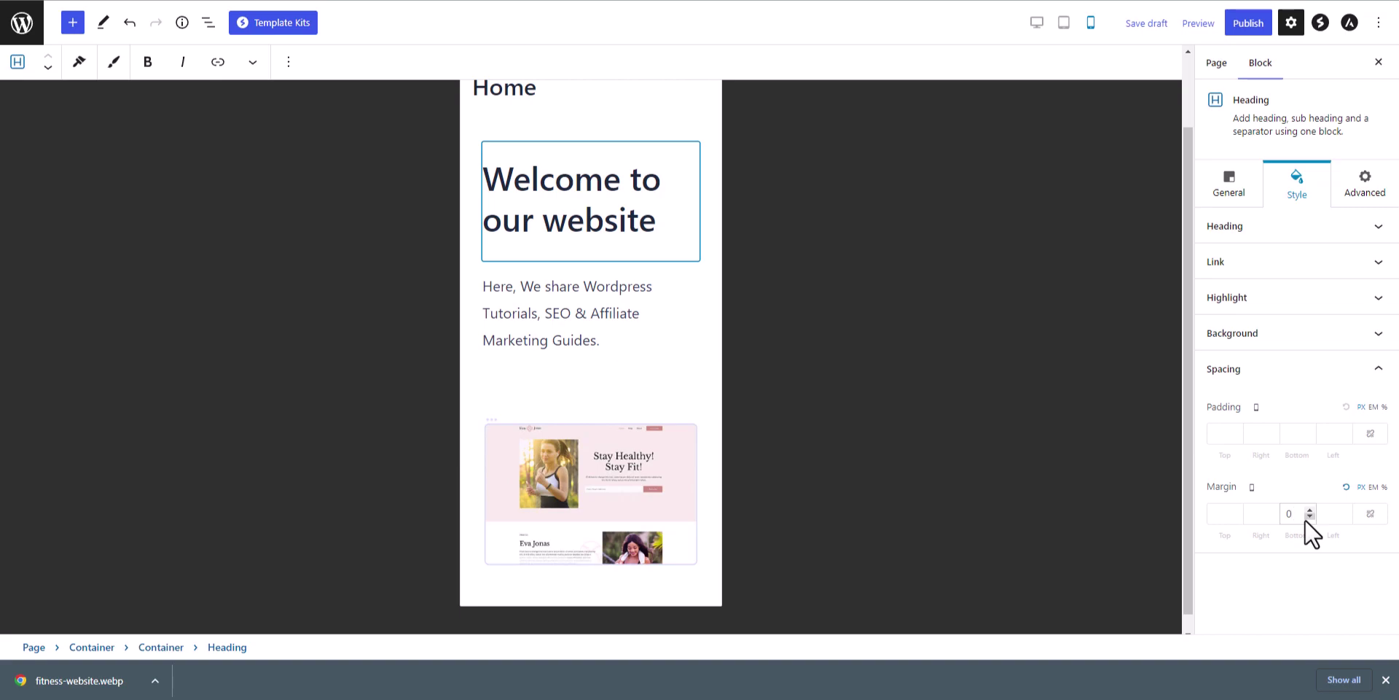
left_click(1308, 518)
left_click(1308, 518)
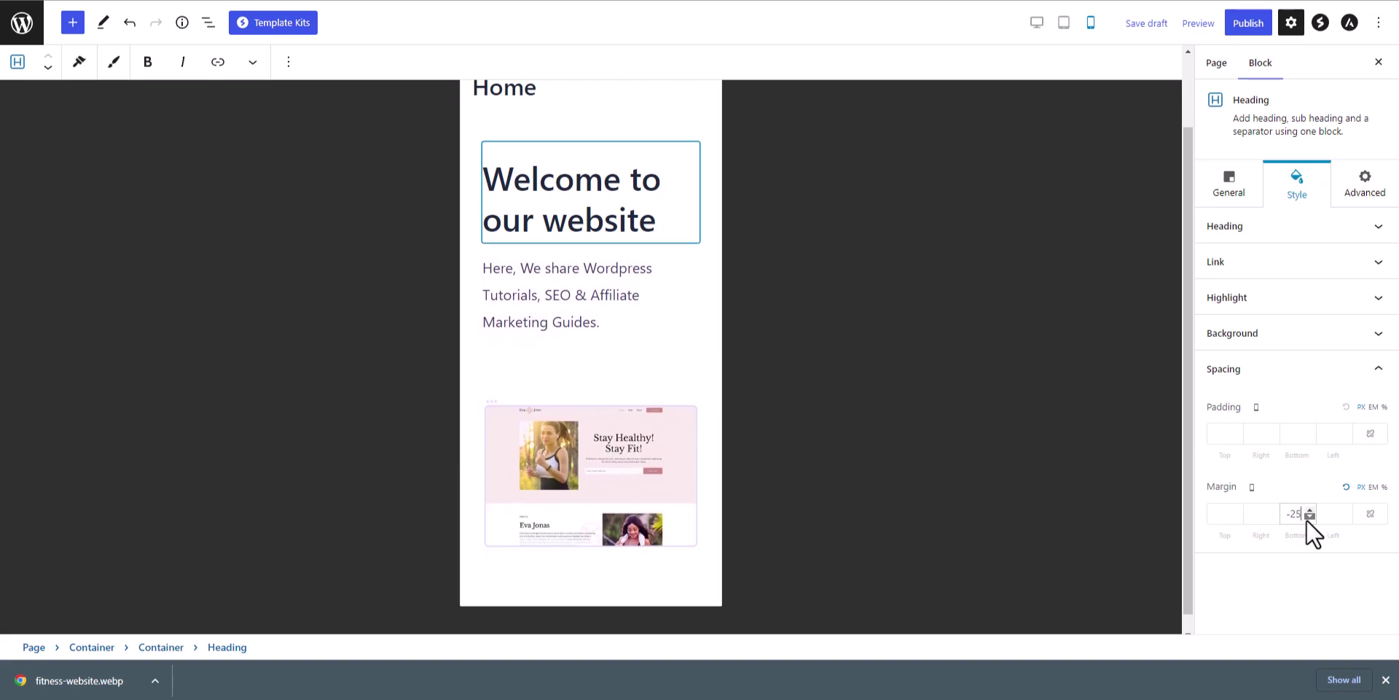
left_click(1310, 517)
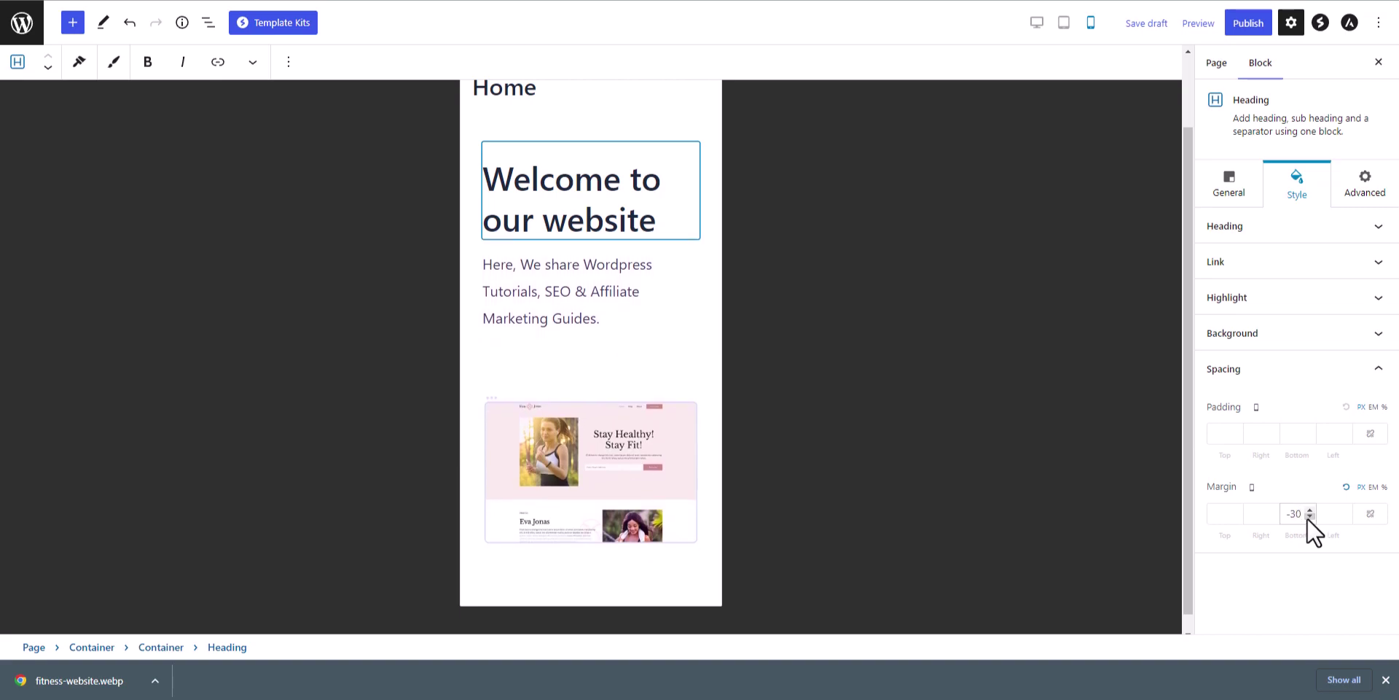
Select the hero container and review its width and overflow, keeping full width and visible overflow
left_click(1385, 679)
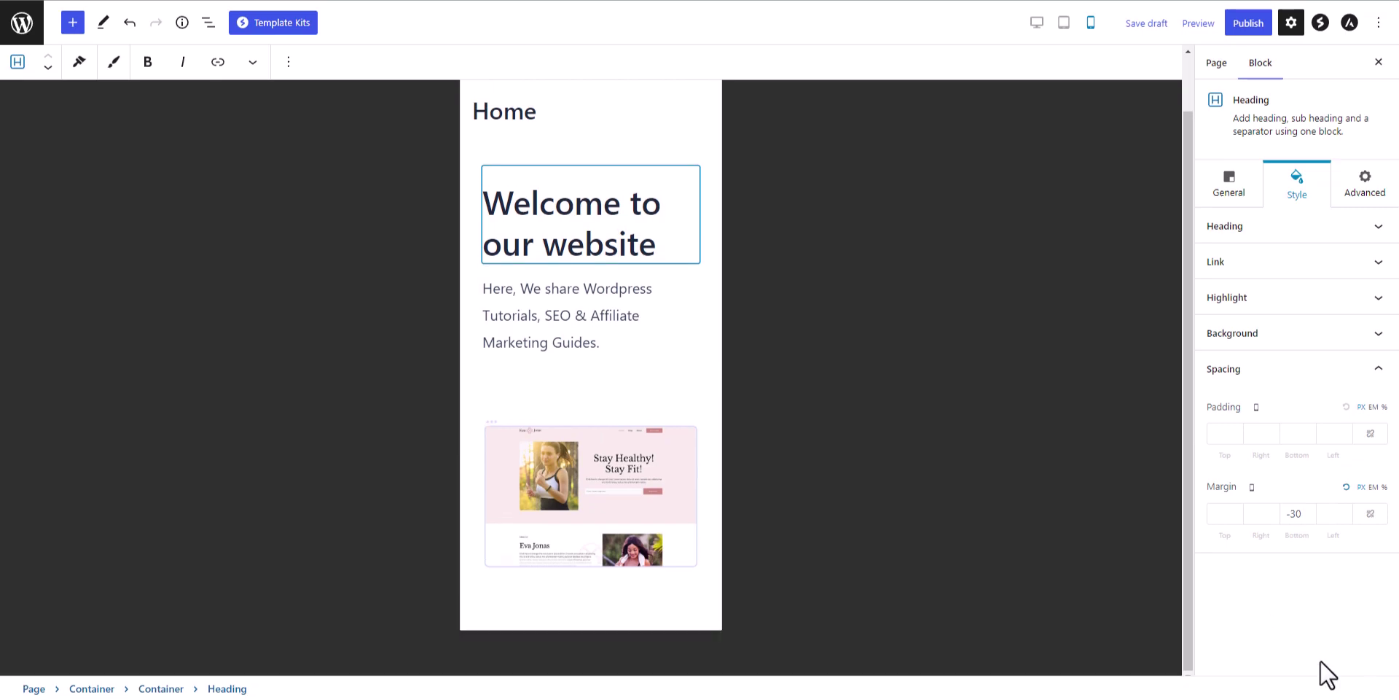
left_click(92, 689)
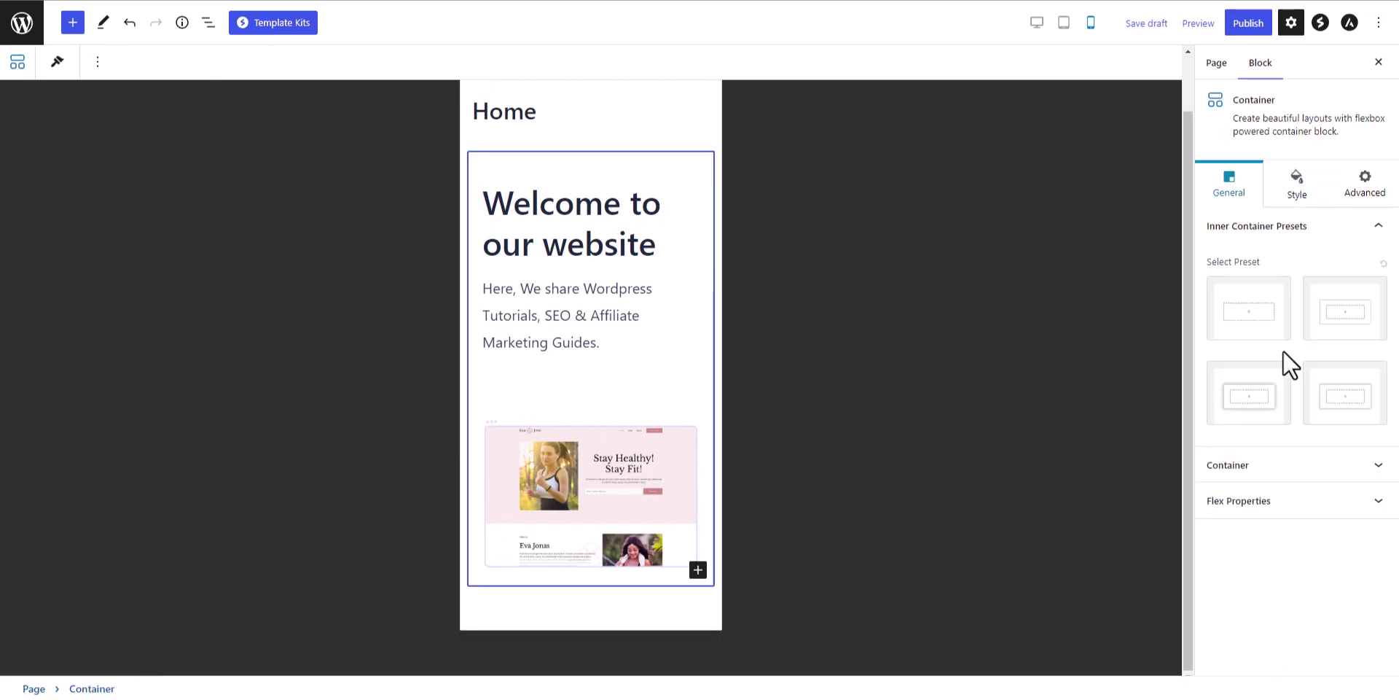
left_click(1256, 475)
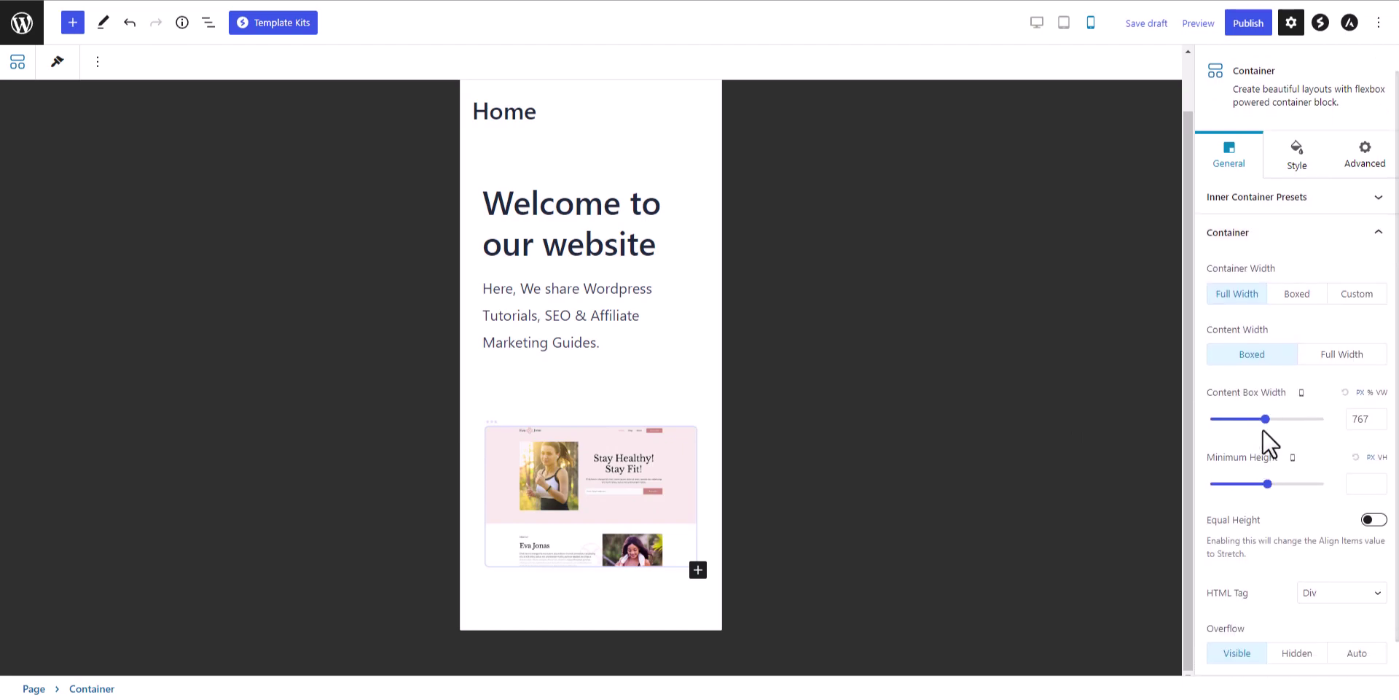
left_click(1295, 296)
left_click(1247, 330)
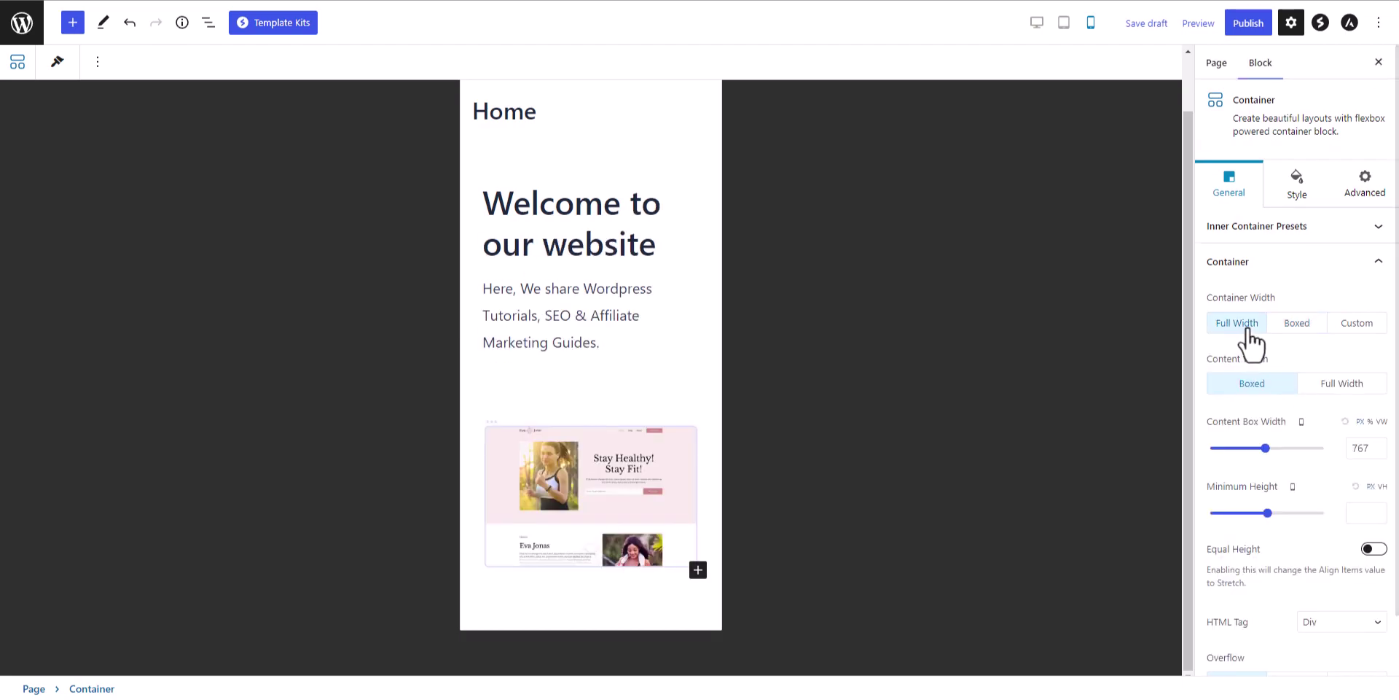
scroll(1297, 361, "down", 1)
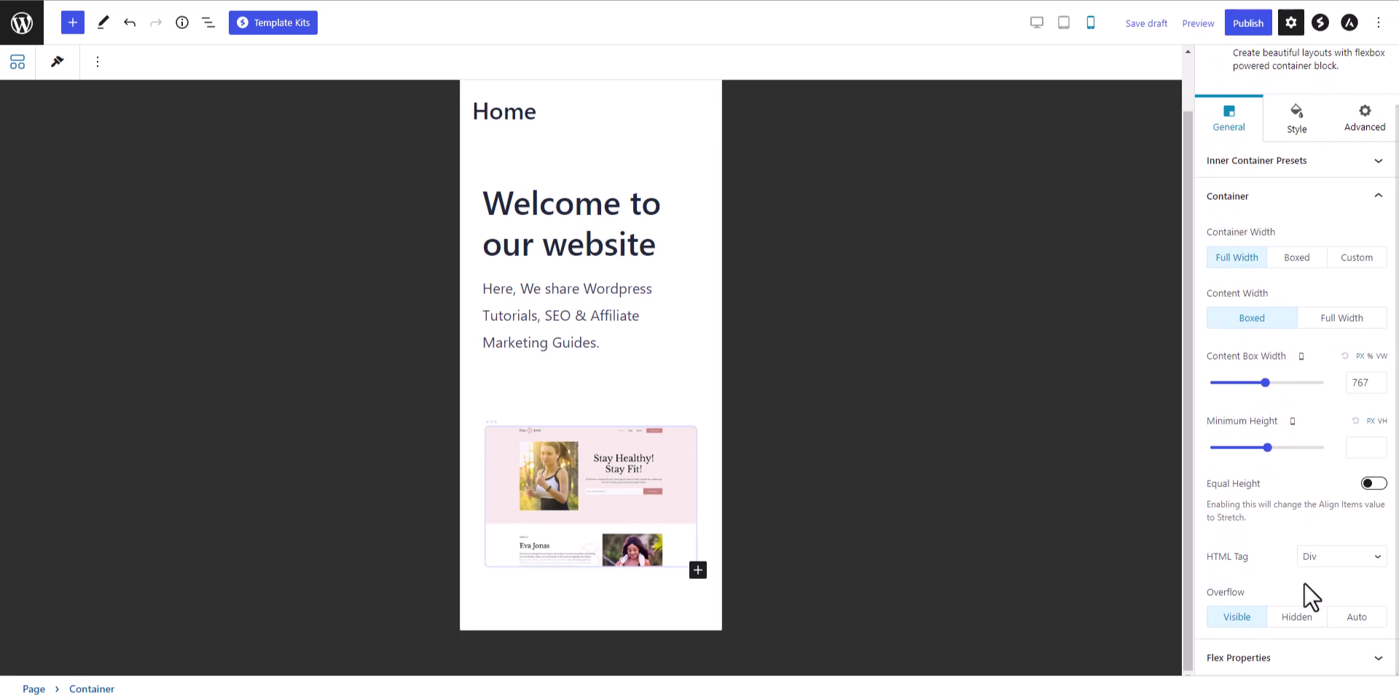
left_click(1299, 618)
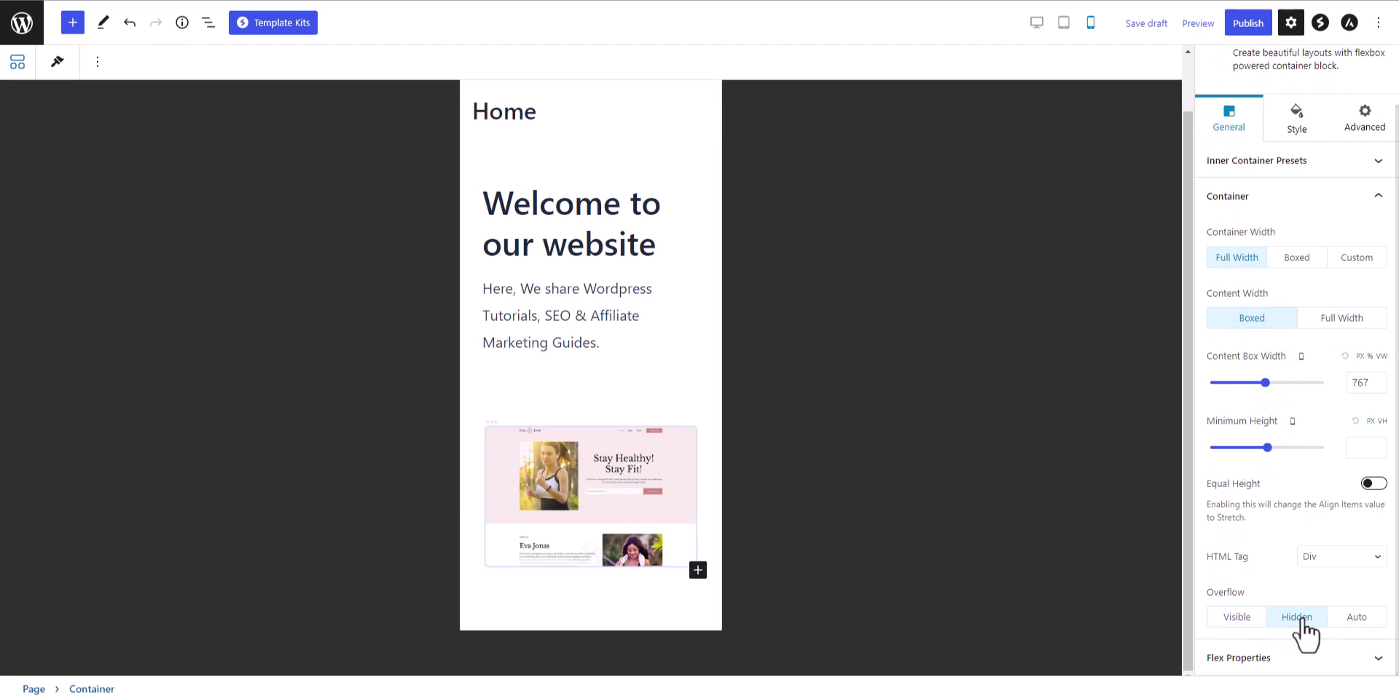
left_click(1345, 618)
left_click(1239, 618)
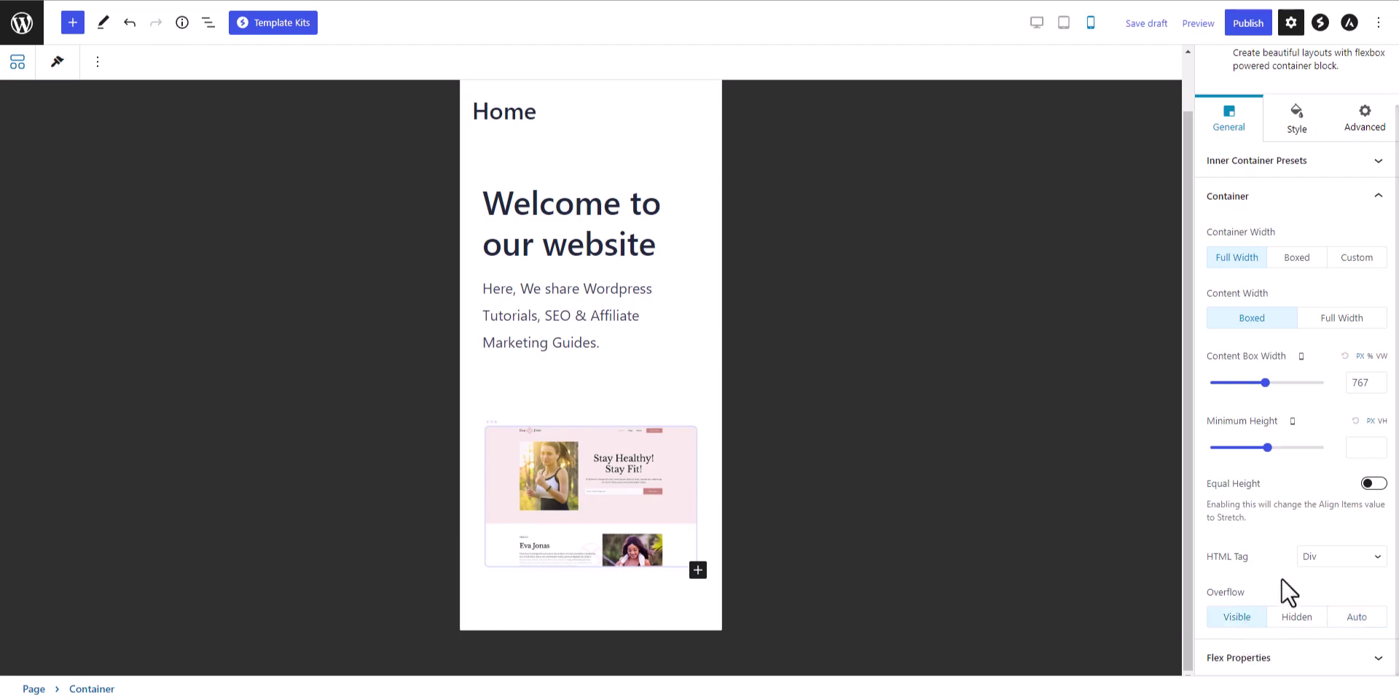
Set the container's flex wrap to wrap reverse so the image stacks above the text
left_click(1290, 658)
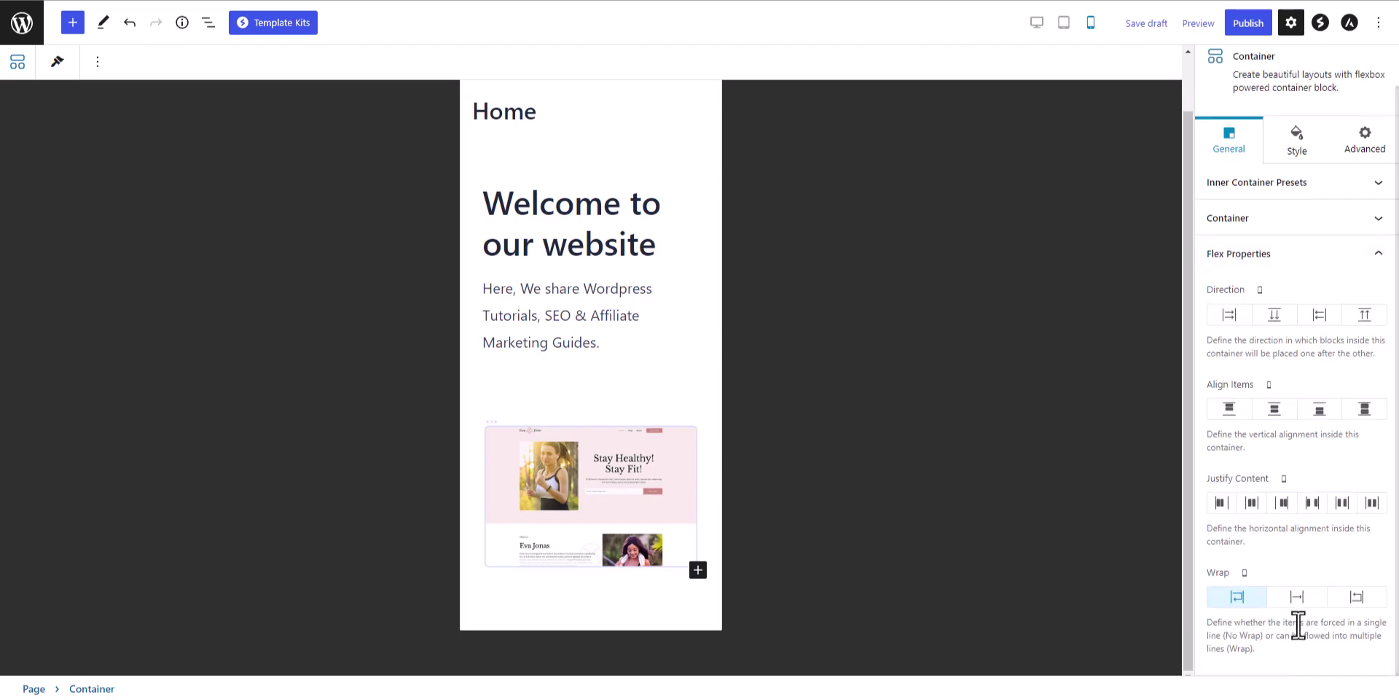
left_click(1296, 596)
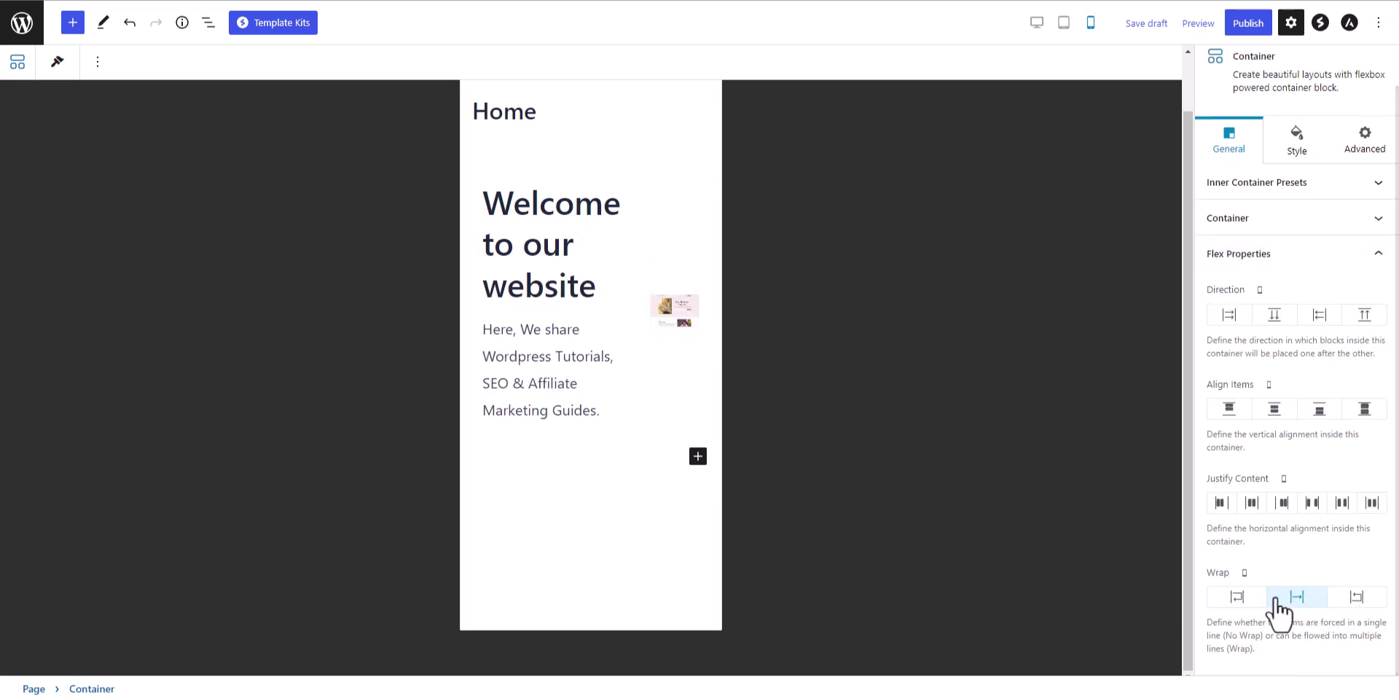
left_click(1252, 603)
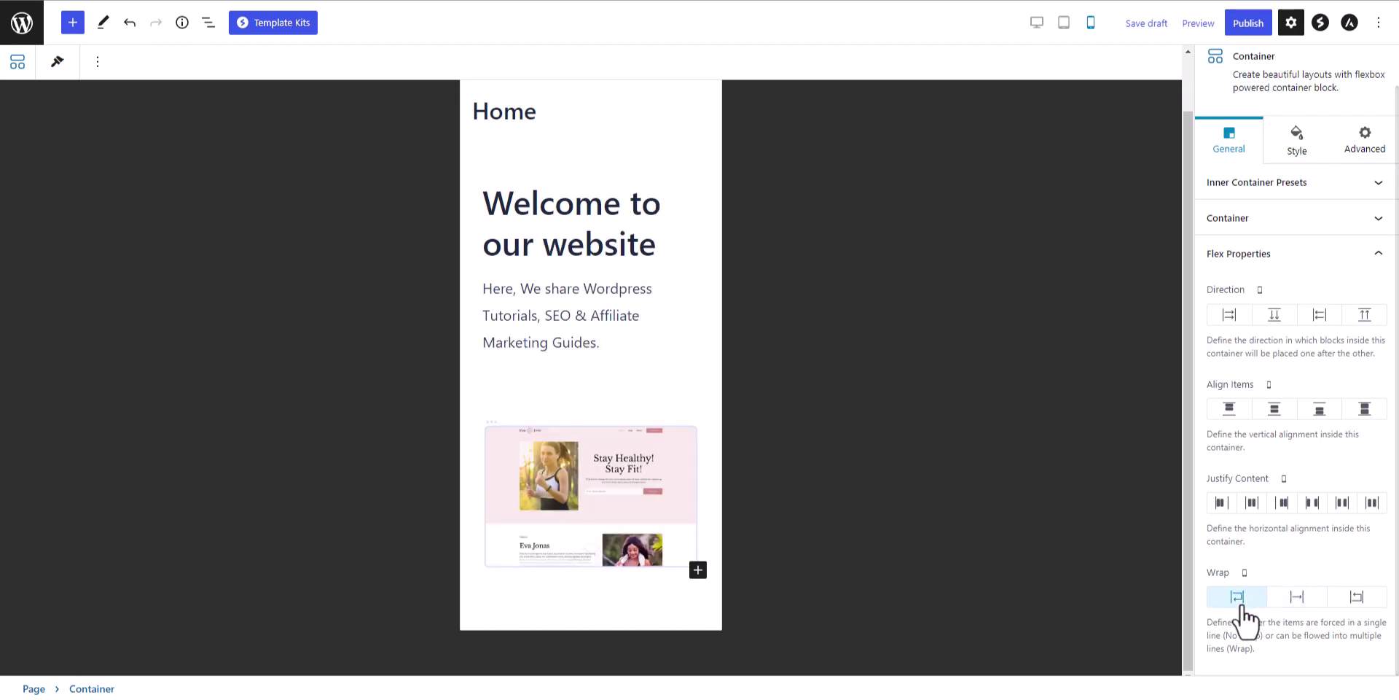
left_click(1298, 600)
left_click(1355, 597)
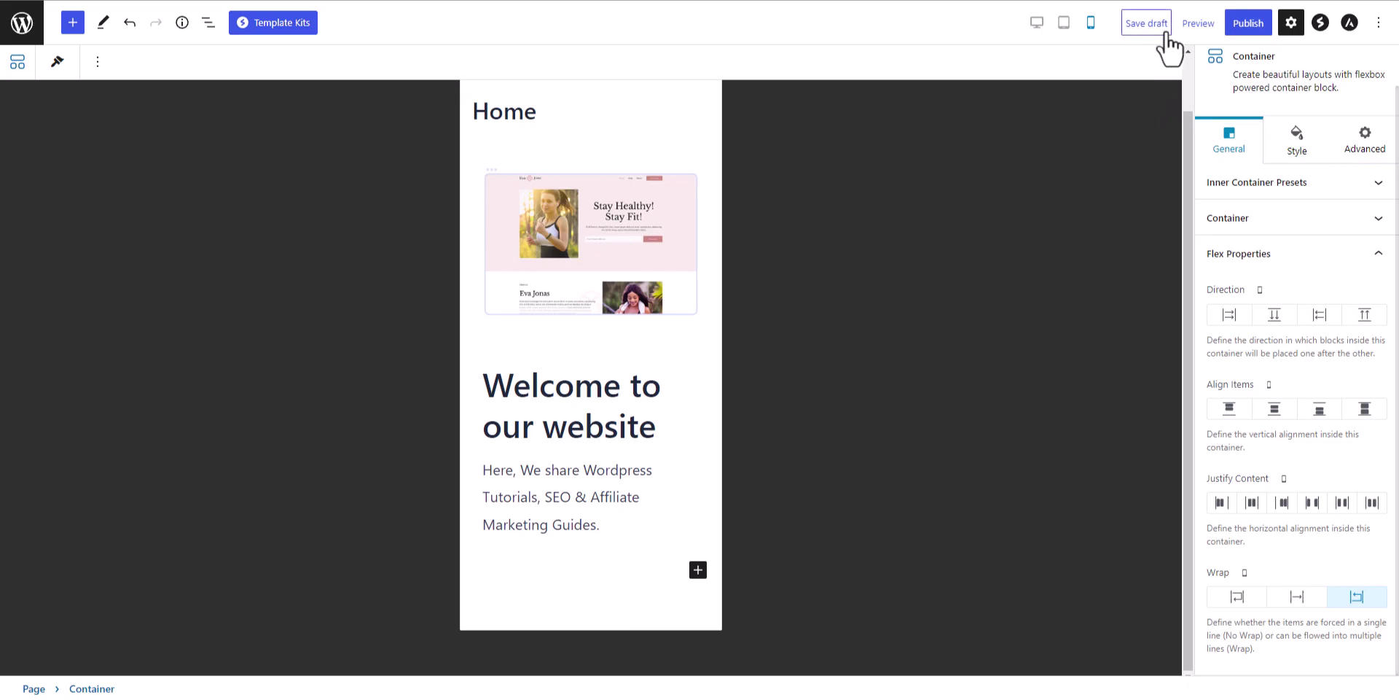
In desktop view, give the hero container a classic E2E8F0 background with slightly lowered opacity
left_click(1036, 22)
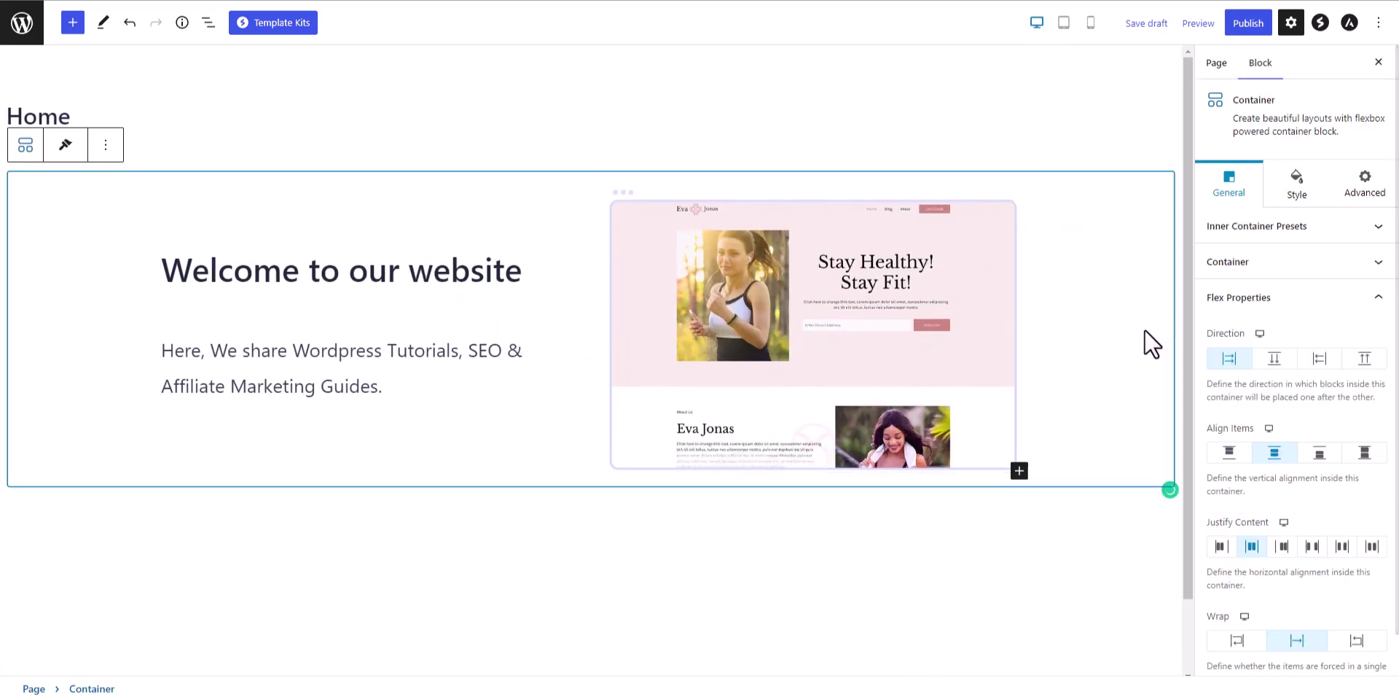
left_click(1298, 190)
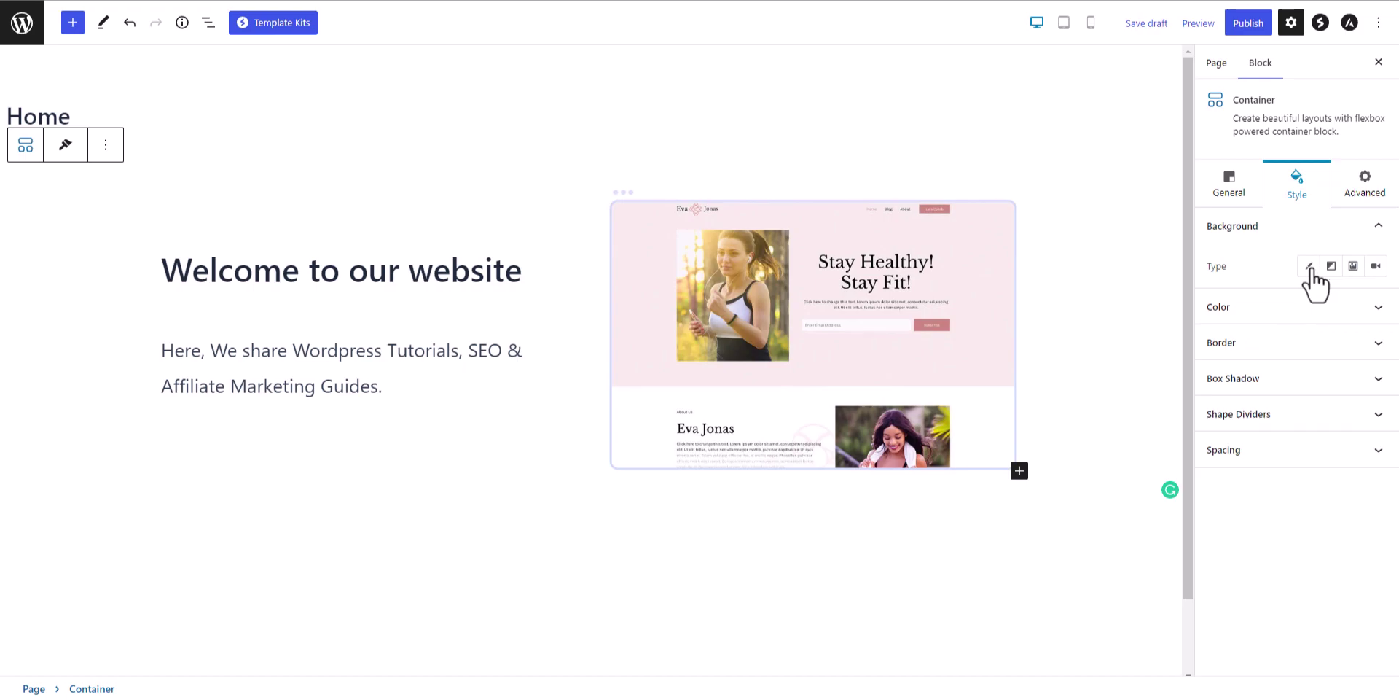
left_click(1311, 267)
left_click(1309, 267)
left_click(1309, 266)
left_click(1377, 304)
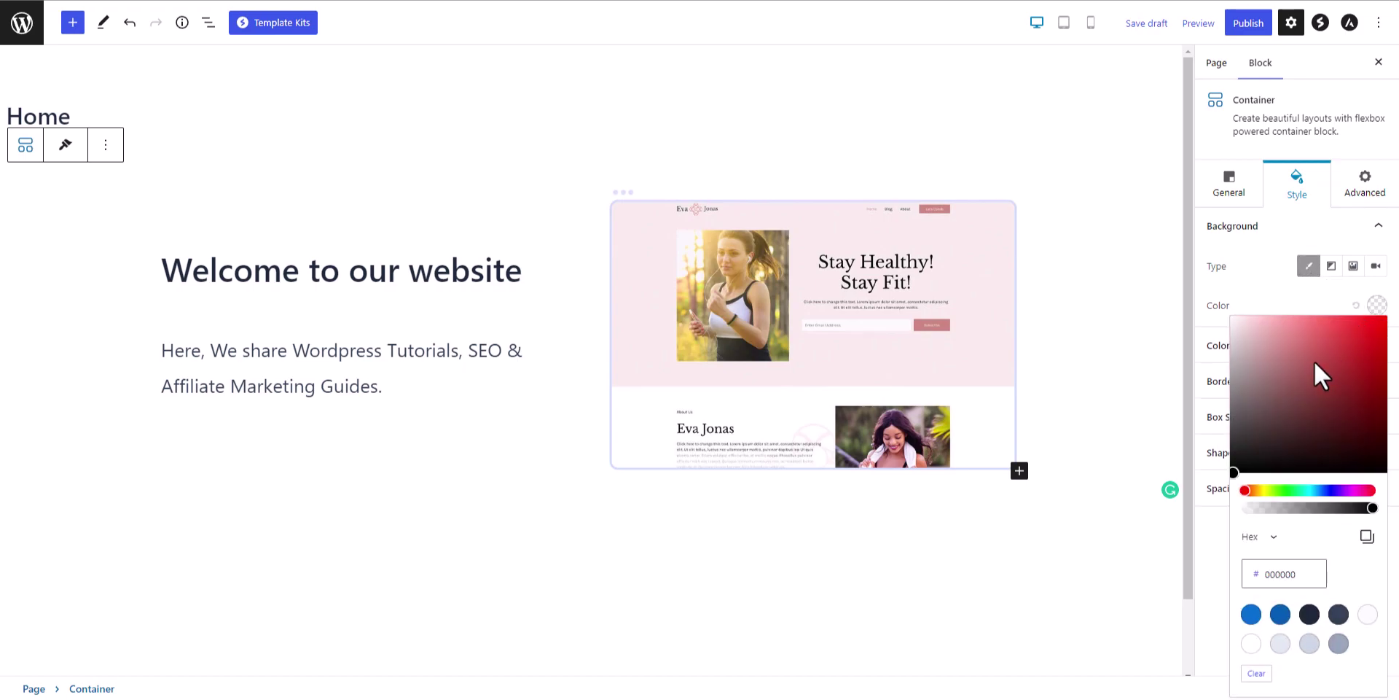
left_click(1281, 614)
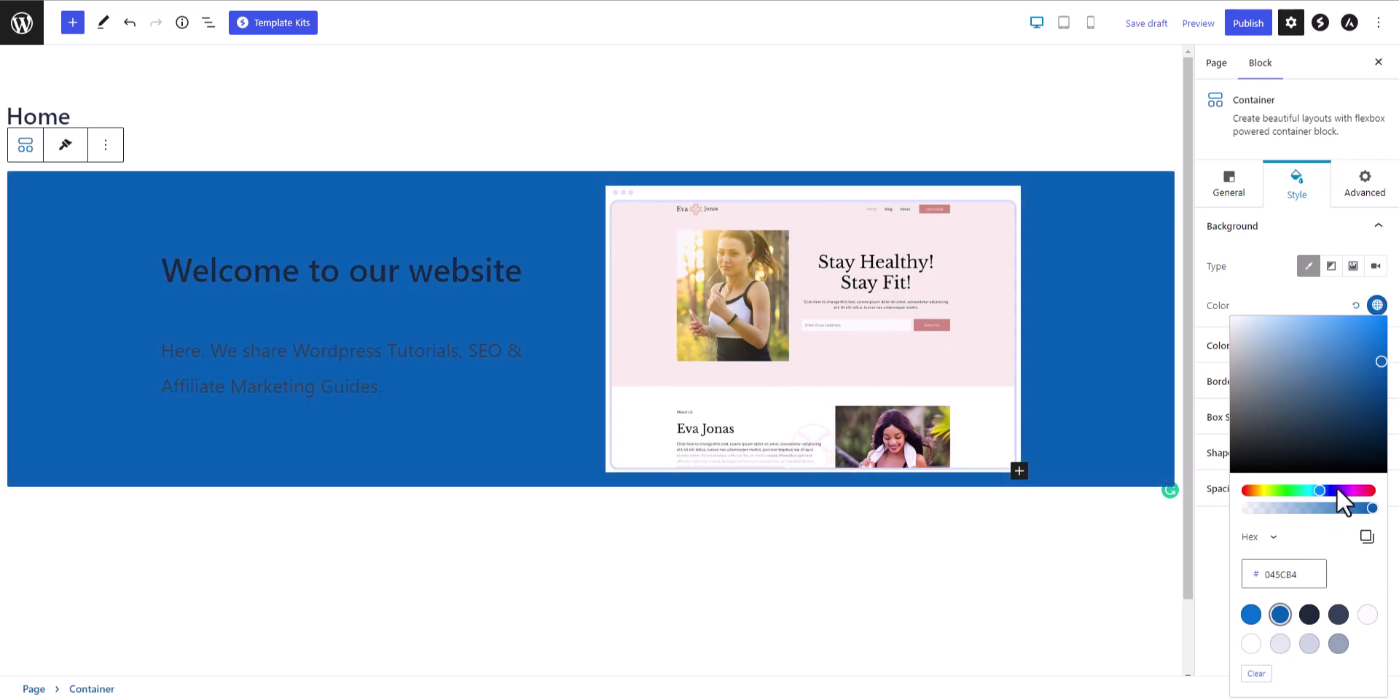
left_click(1310, 645)
left_click(1280, 647)
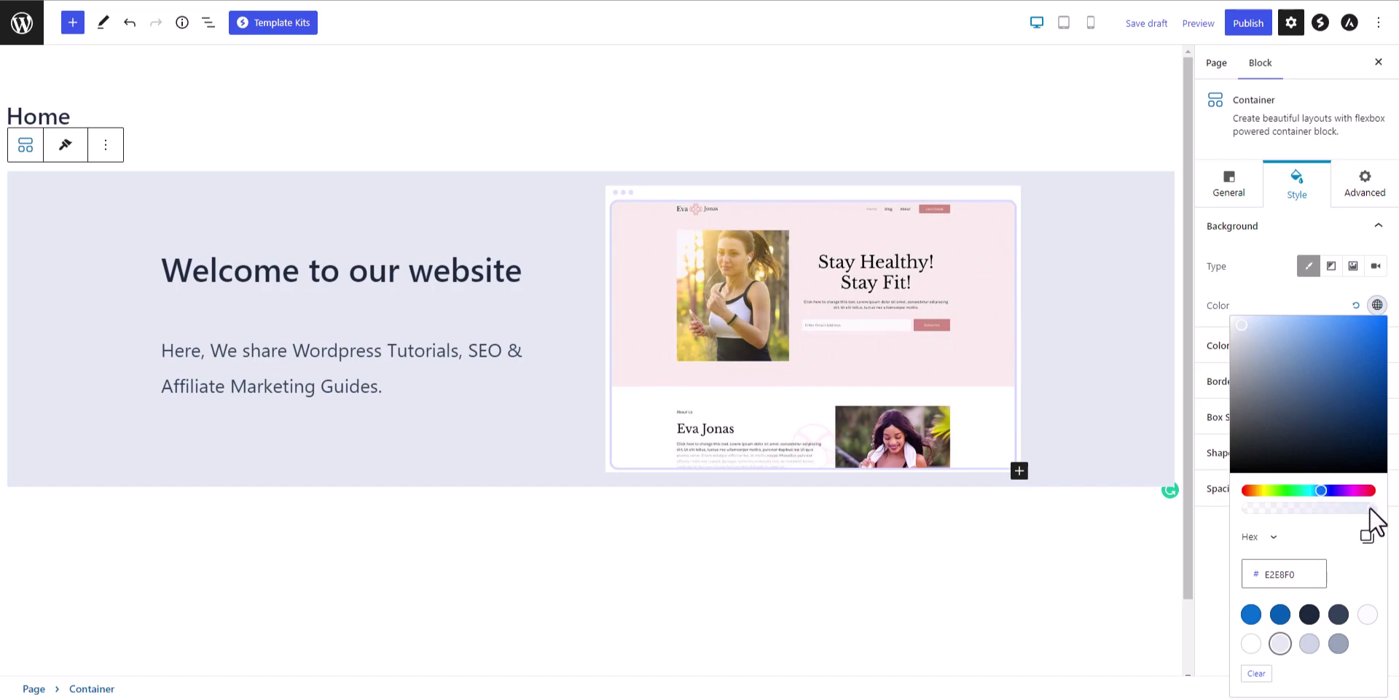
left_click_drag(1370, 508, 1345, 512)
Unlink the hero container's padding sides and enter 050 for the top and right padding
left_click(1296, 232)
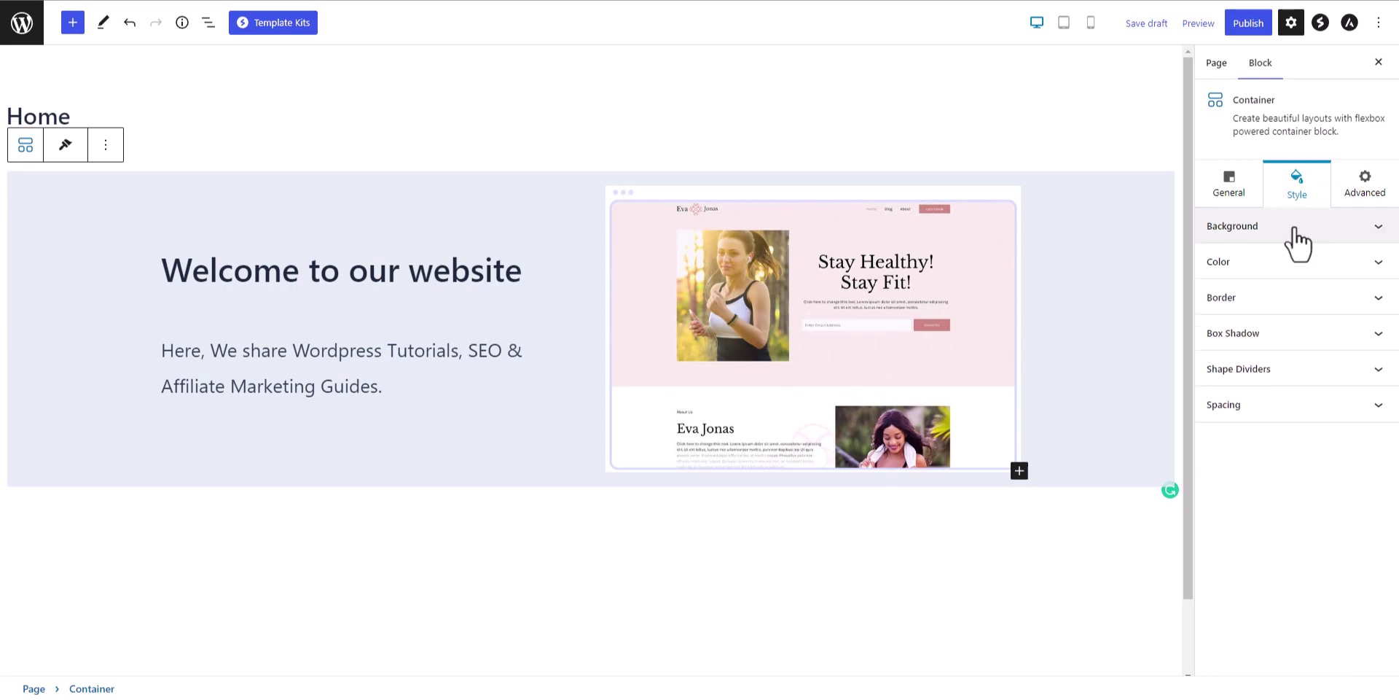
left_click(1282, 408)
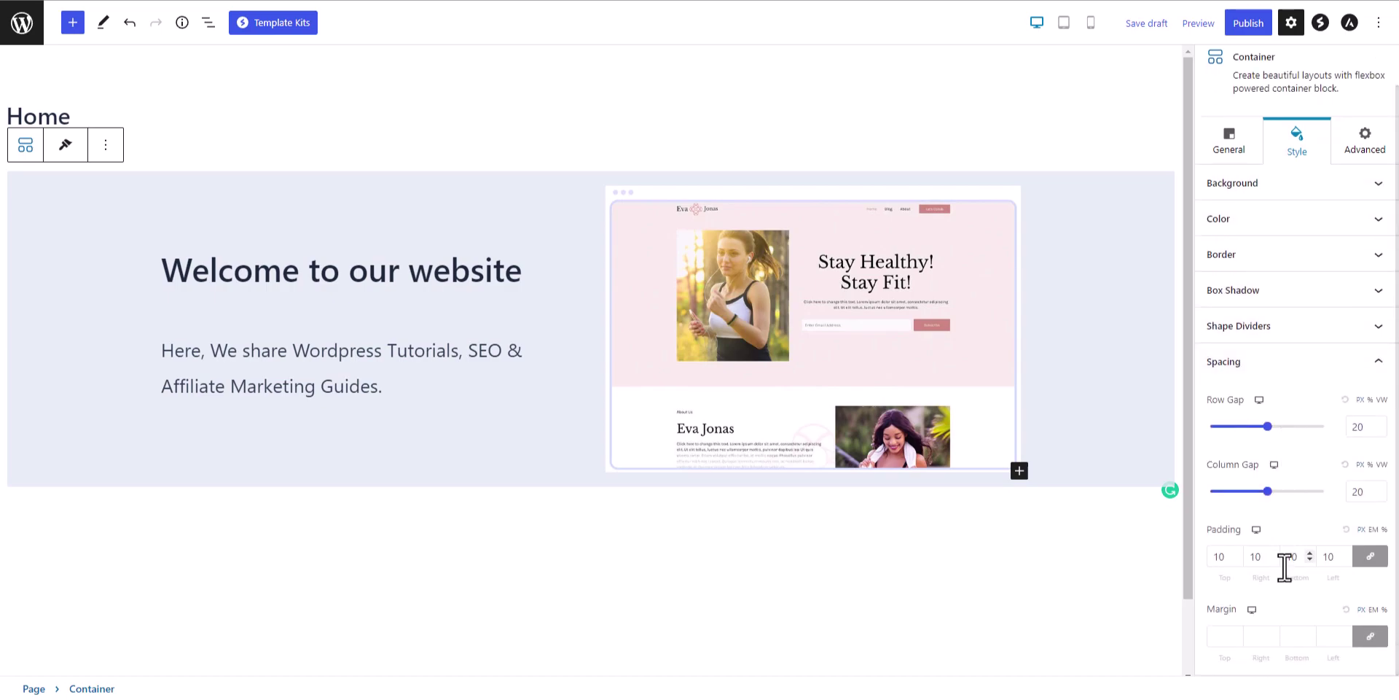
left_click(1231, 558)
key("ctrl+a")
type("050")
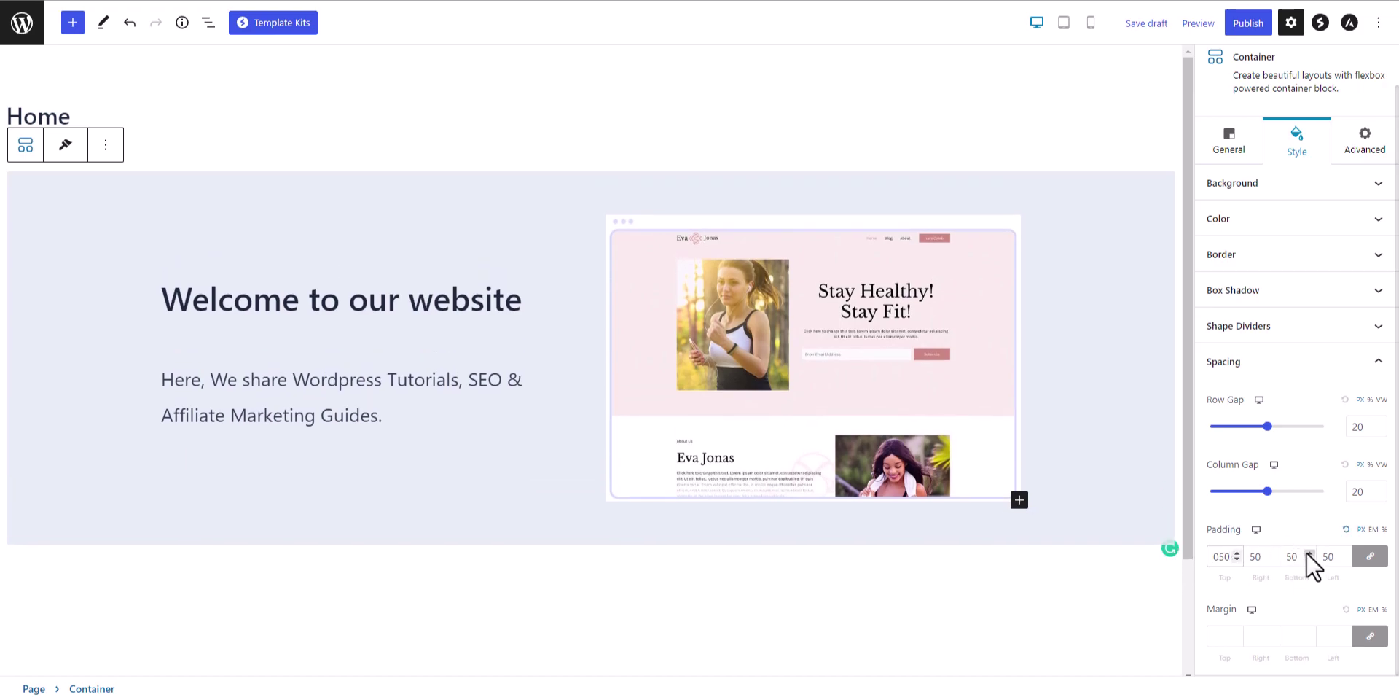
left_click(1371, 557)
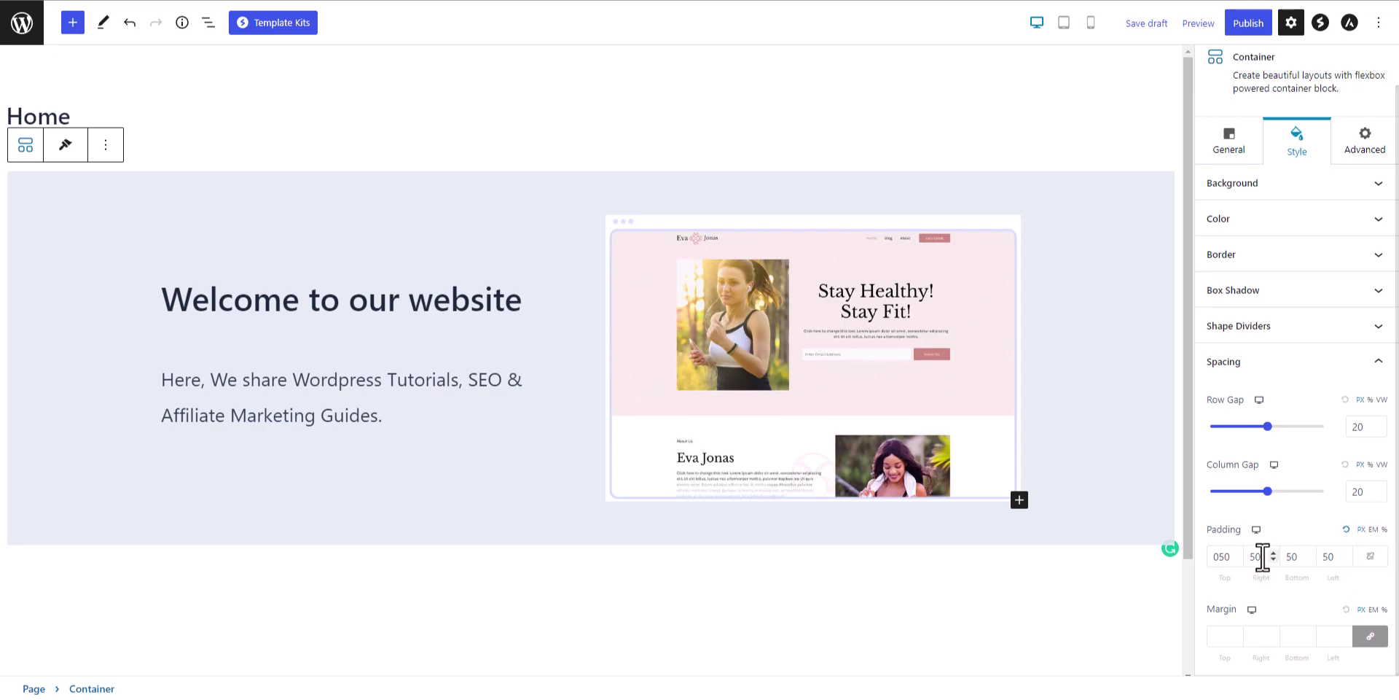
left_click_drag(1263, 557, 1244, 556)
type("05")
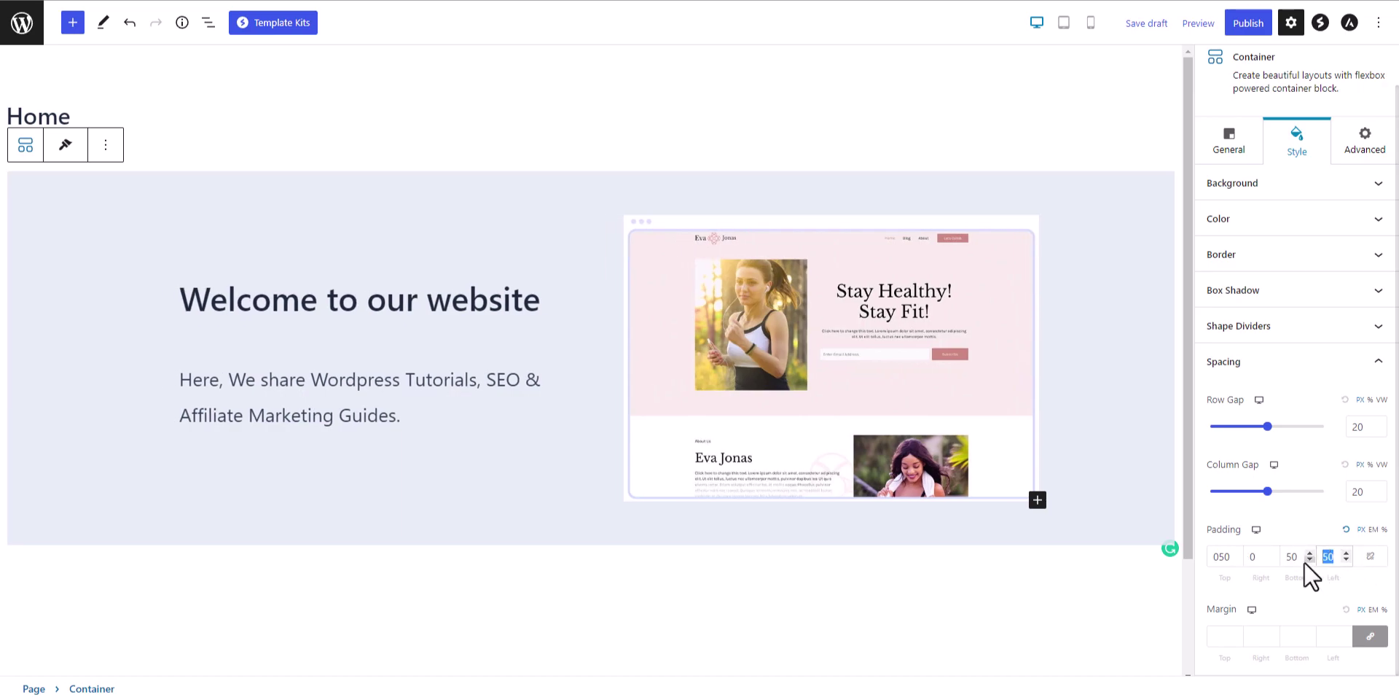
type("0")
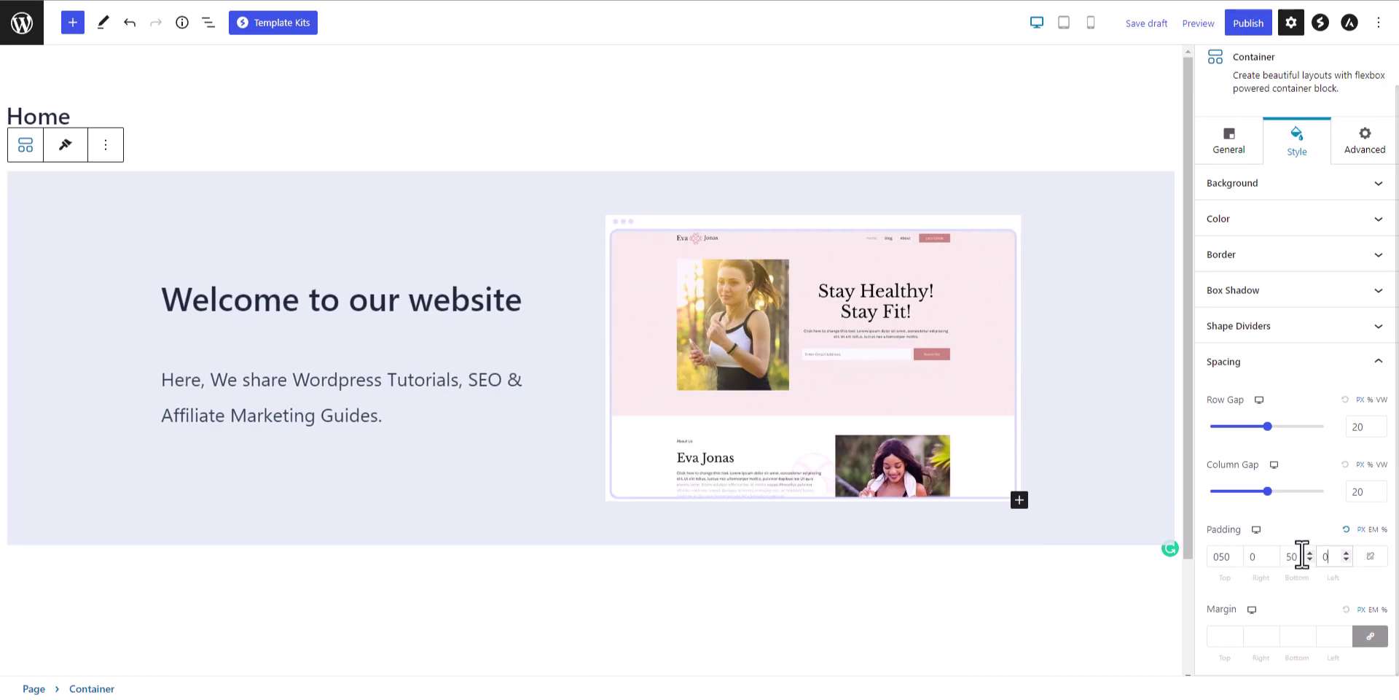
Set the hero container's bottom and top padding to 100 each
left_click_drag(1301, 557, 1284, 557)
type("100")
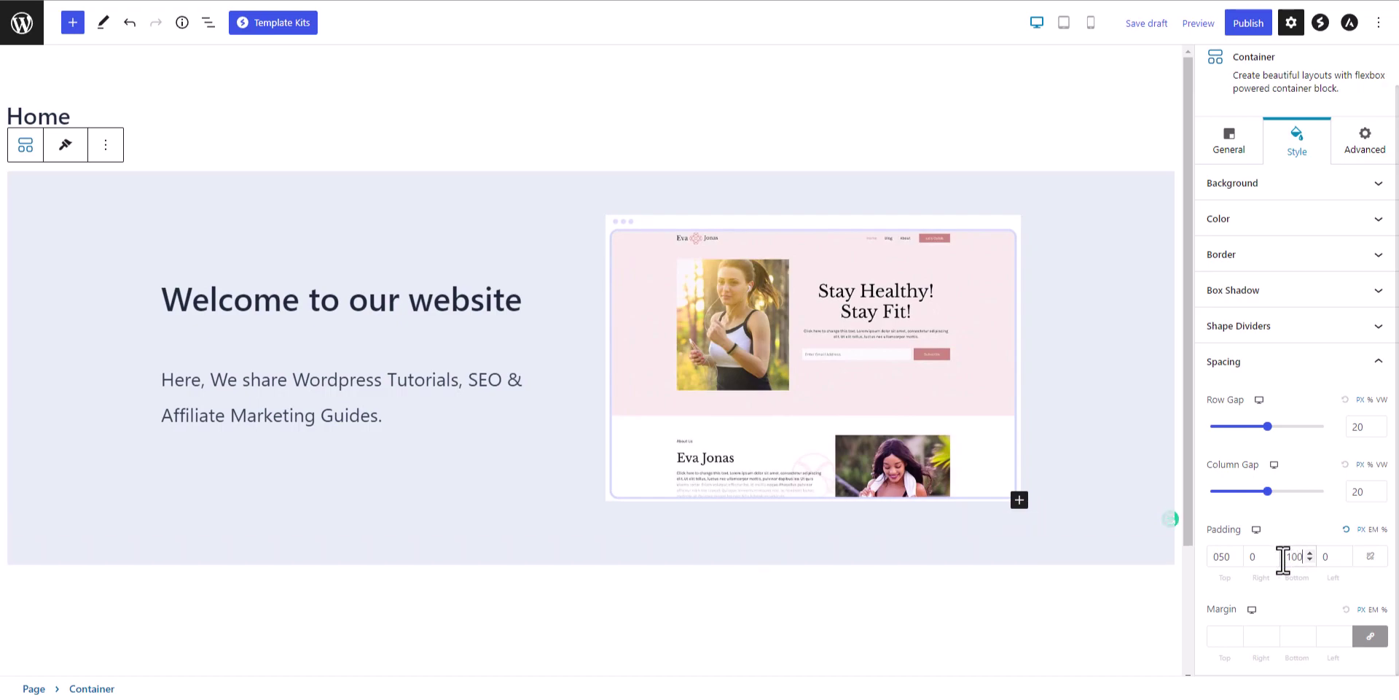
left_click_drag(1231, 558, 1214, 557)
type("40")
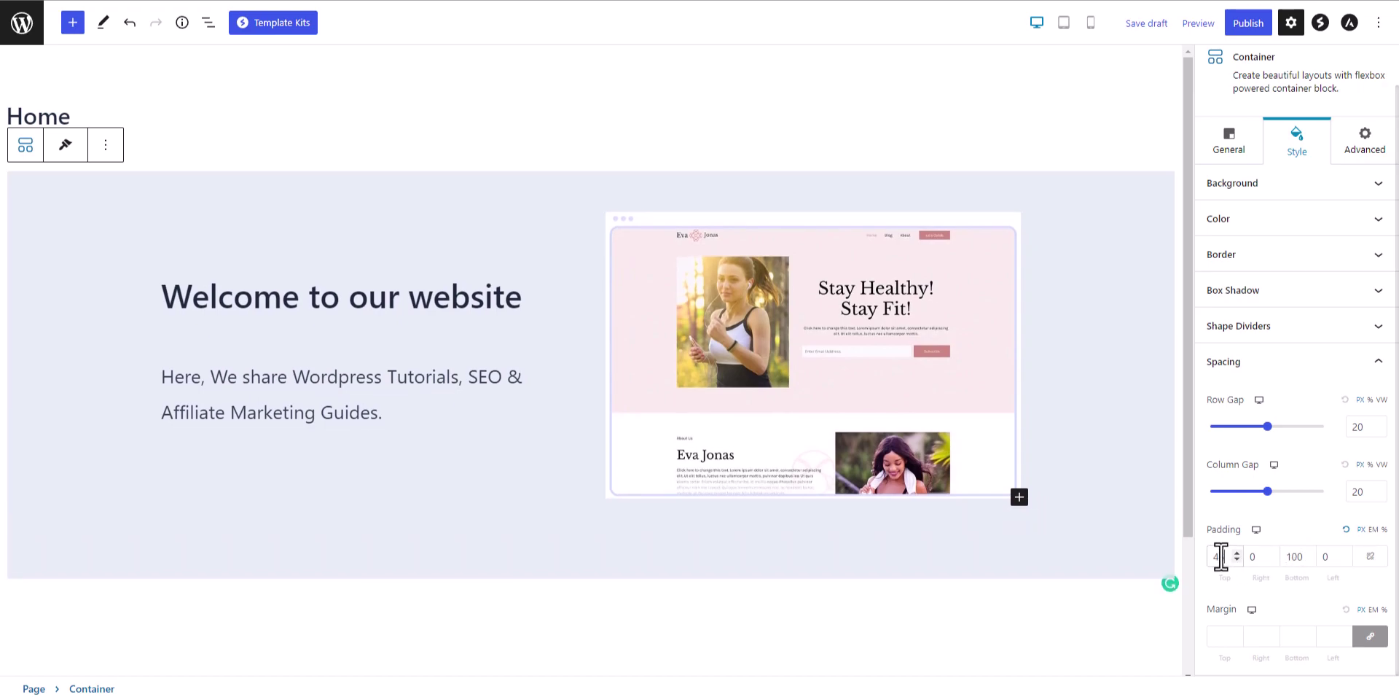
double_click(1221, 557)
type("100")
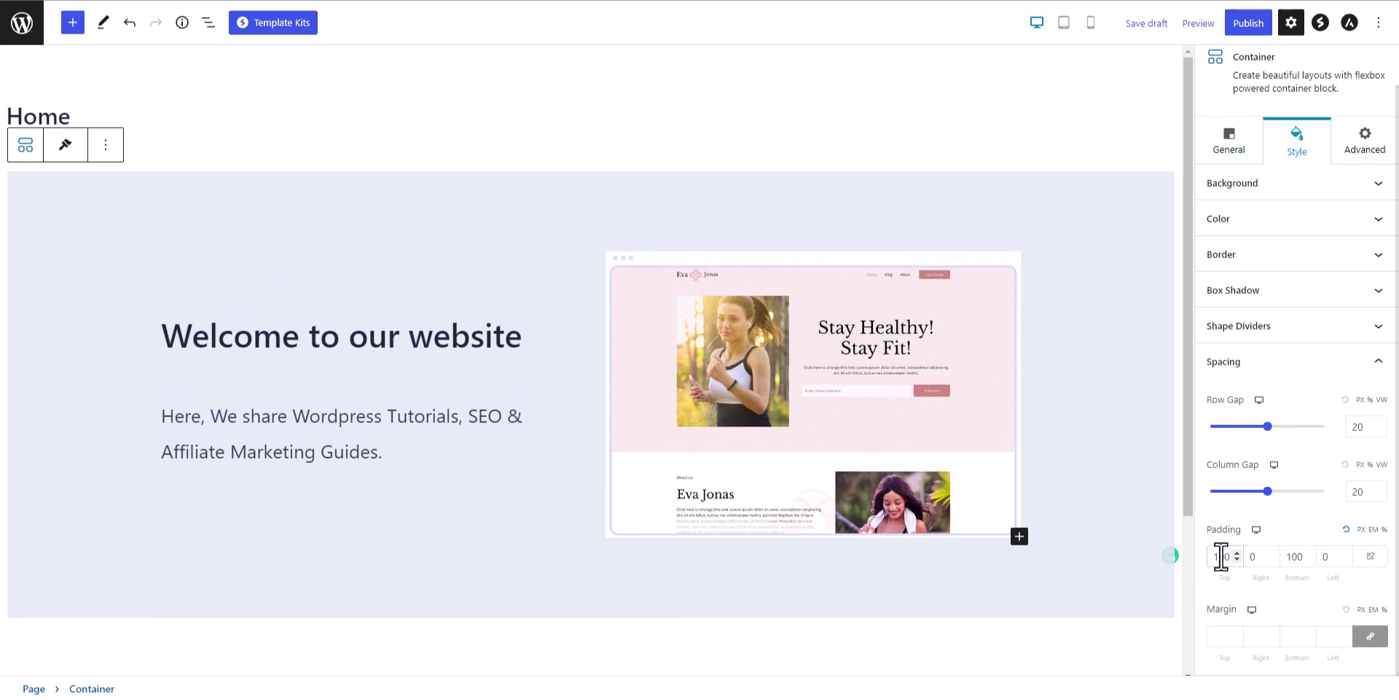
left_click(1068, 188)
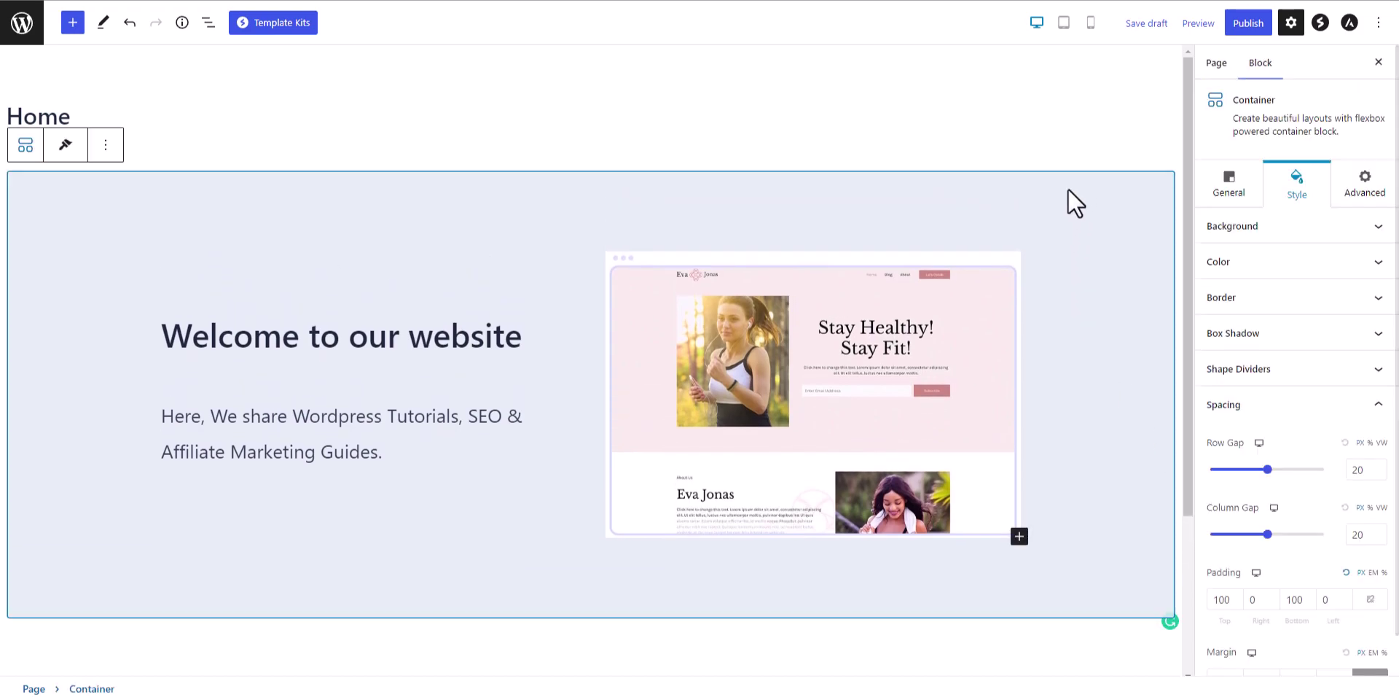
Save the Home page draft and preview it in a new tab
left_click(1144, 24)
left_click(1179, 31)
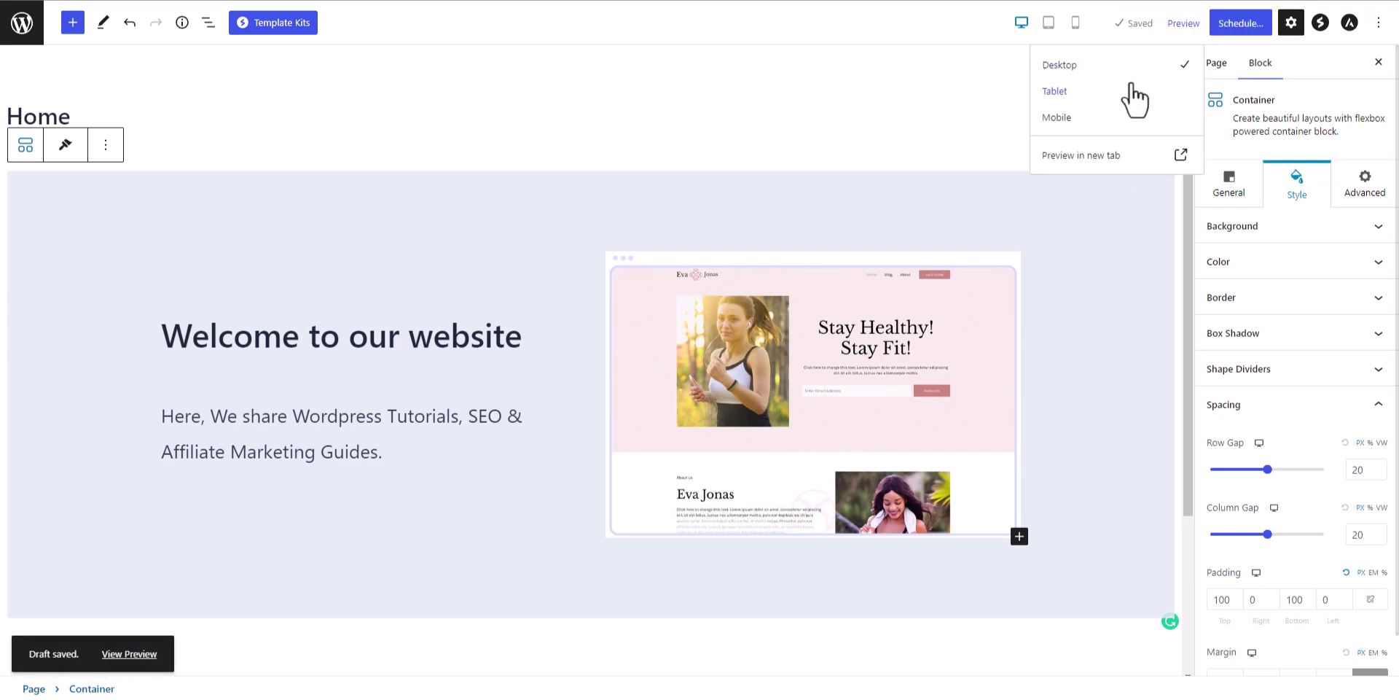
left_click(1075, 155)
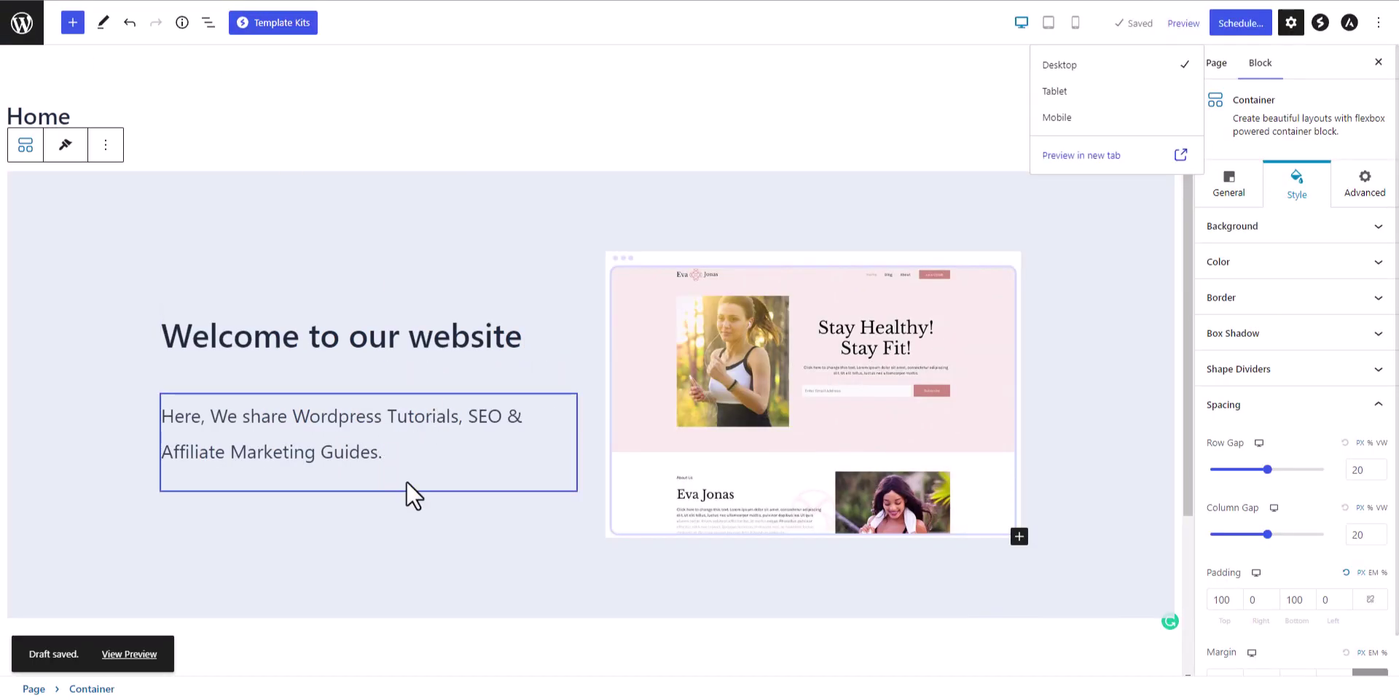
Insert a Buttons block directly after the hero subheading
left_click(444, 460)
left_click(513, 370)
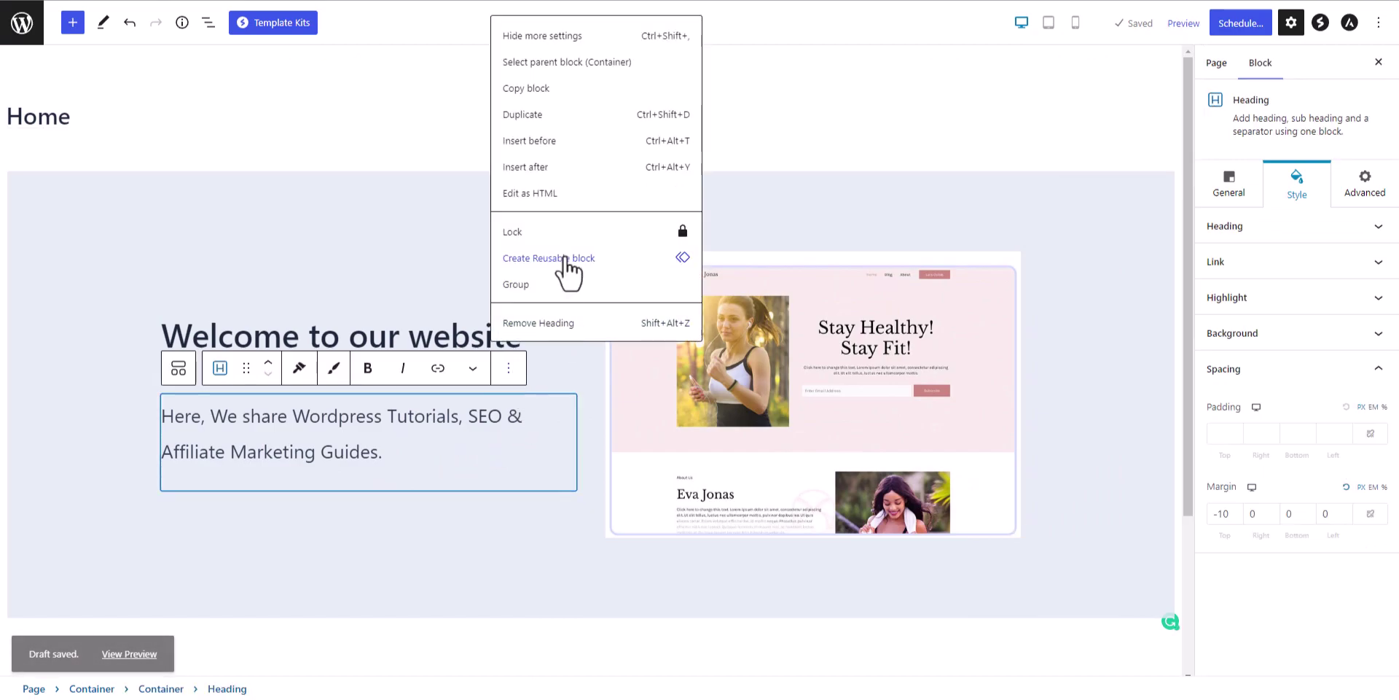
left_click(545, 167)
left_click(589, 349)
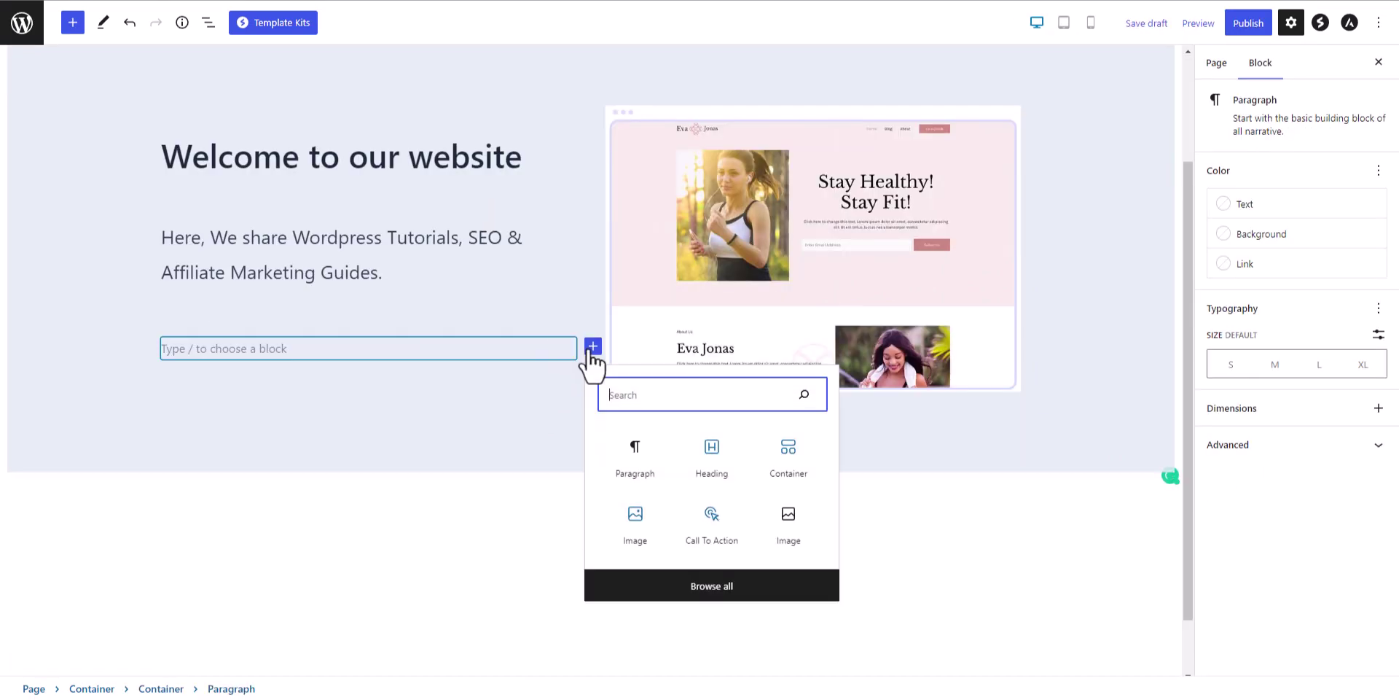
type("butt")
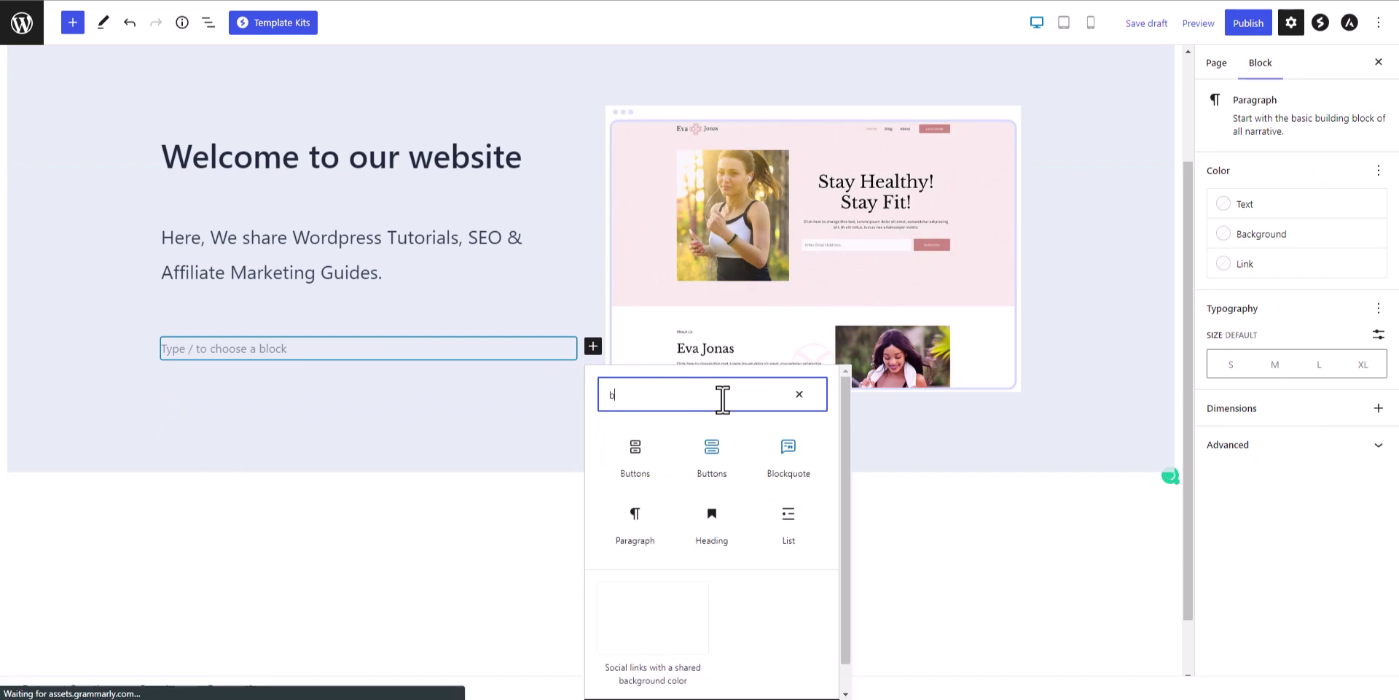
left_click(712, 455)
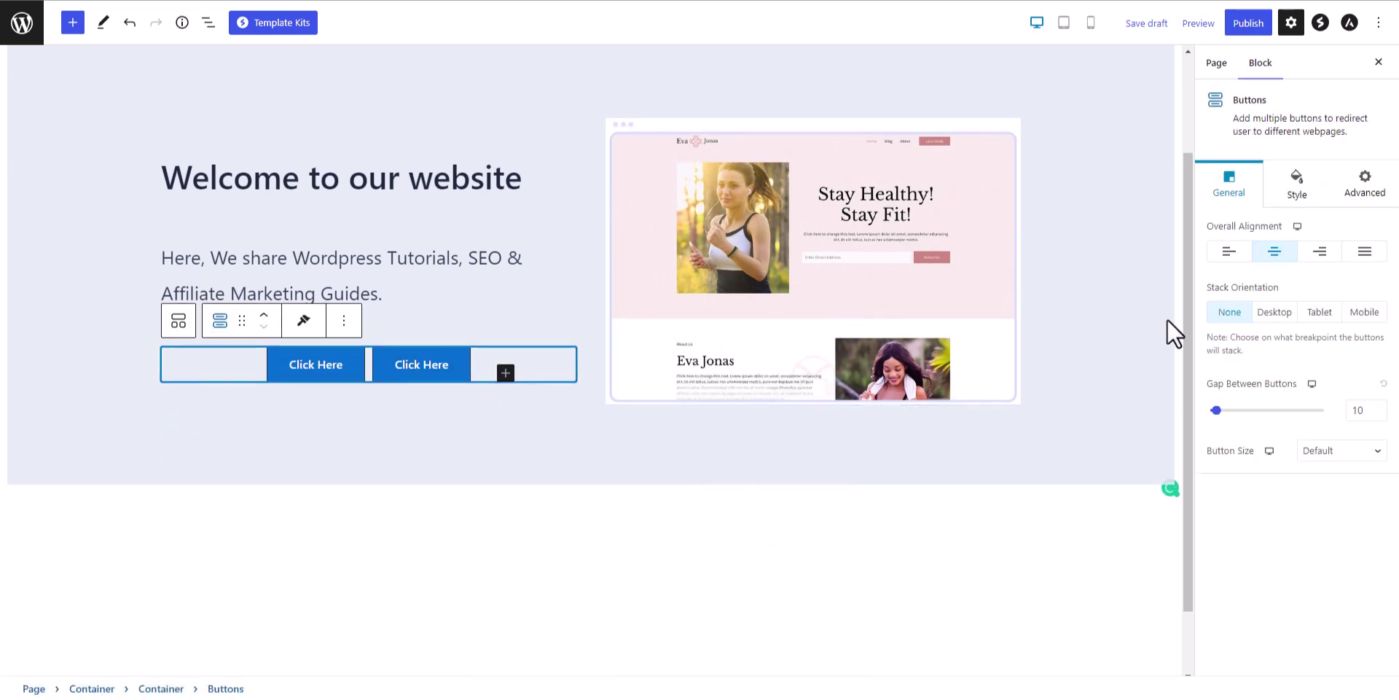
Delete the second button and relabel the remaining one 'Subscribe'
left_click(452, 373)
left_click(555, 320)
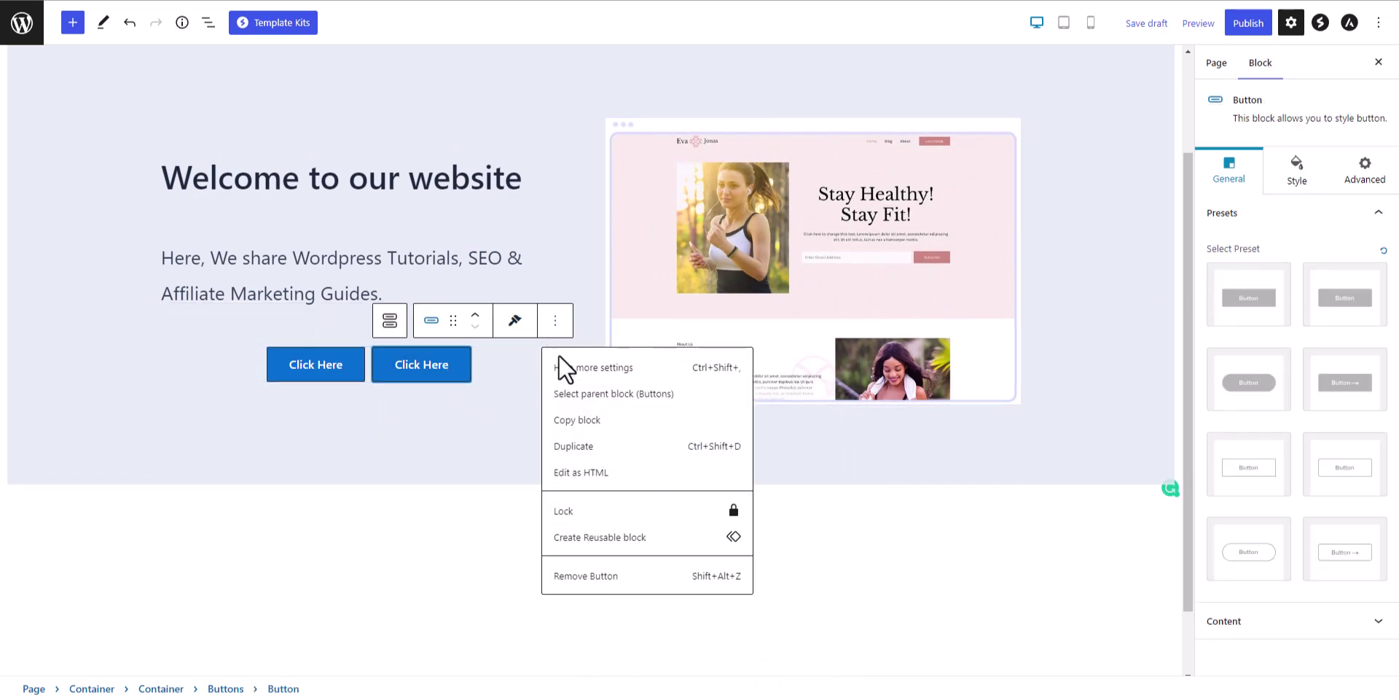
left_click(625, 579)
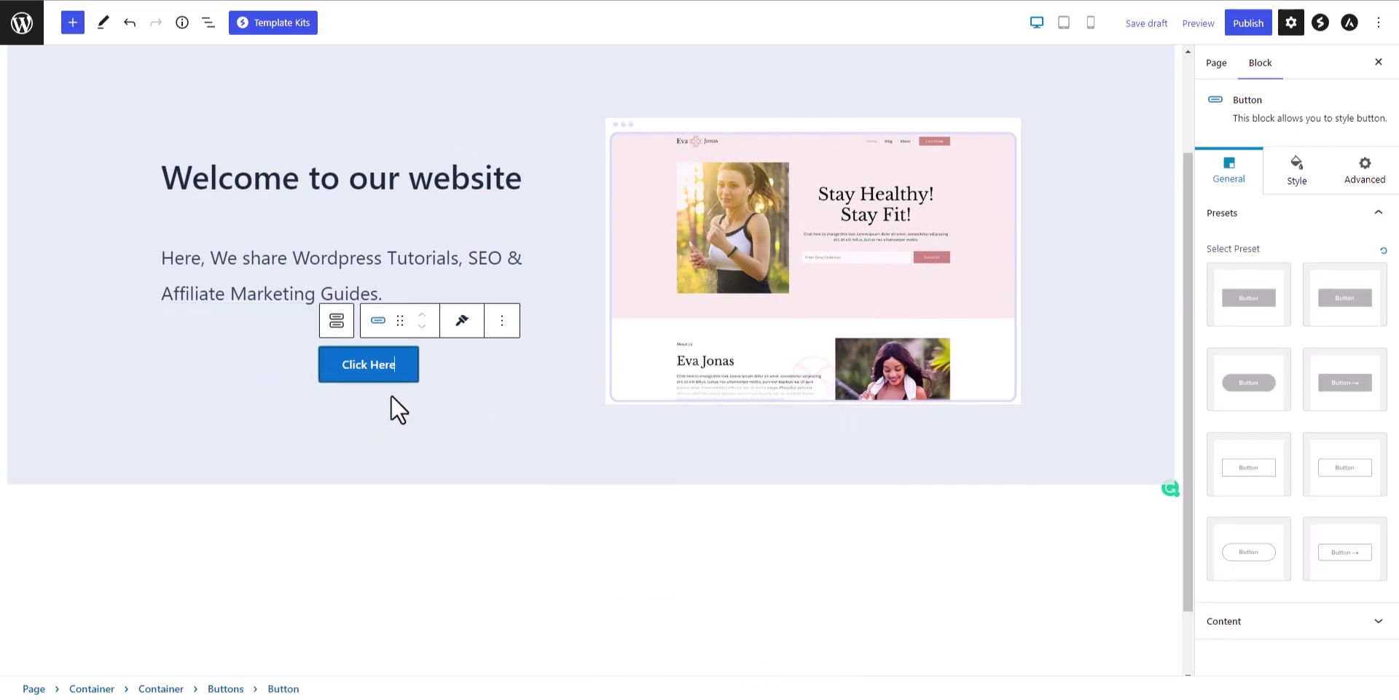
triple_click(369, 365)
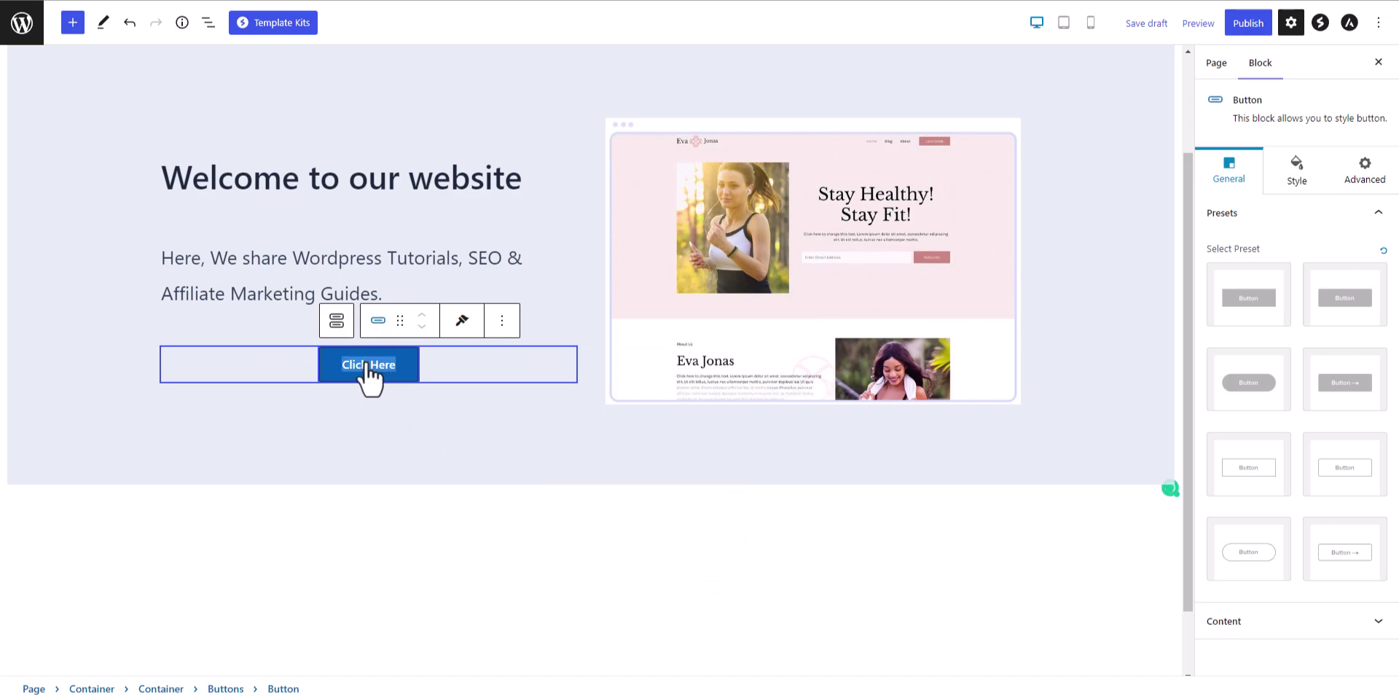
key("BackSpace")
type("Subsc")
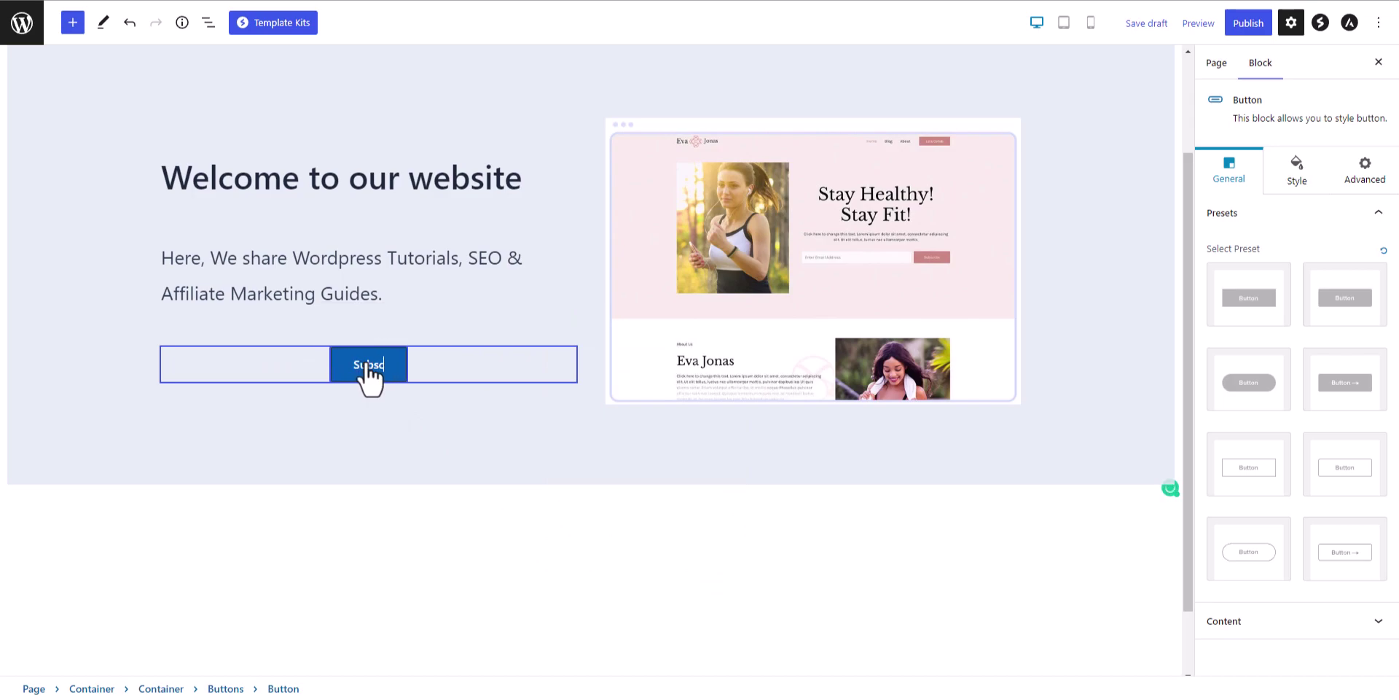
type("ribe")
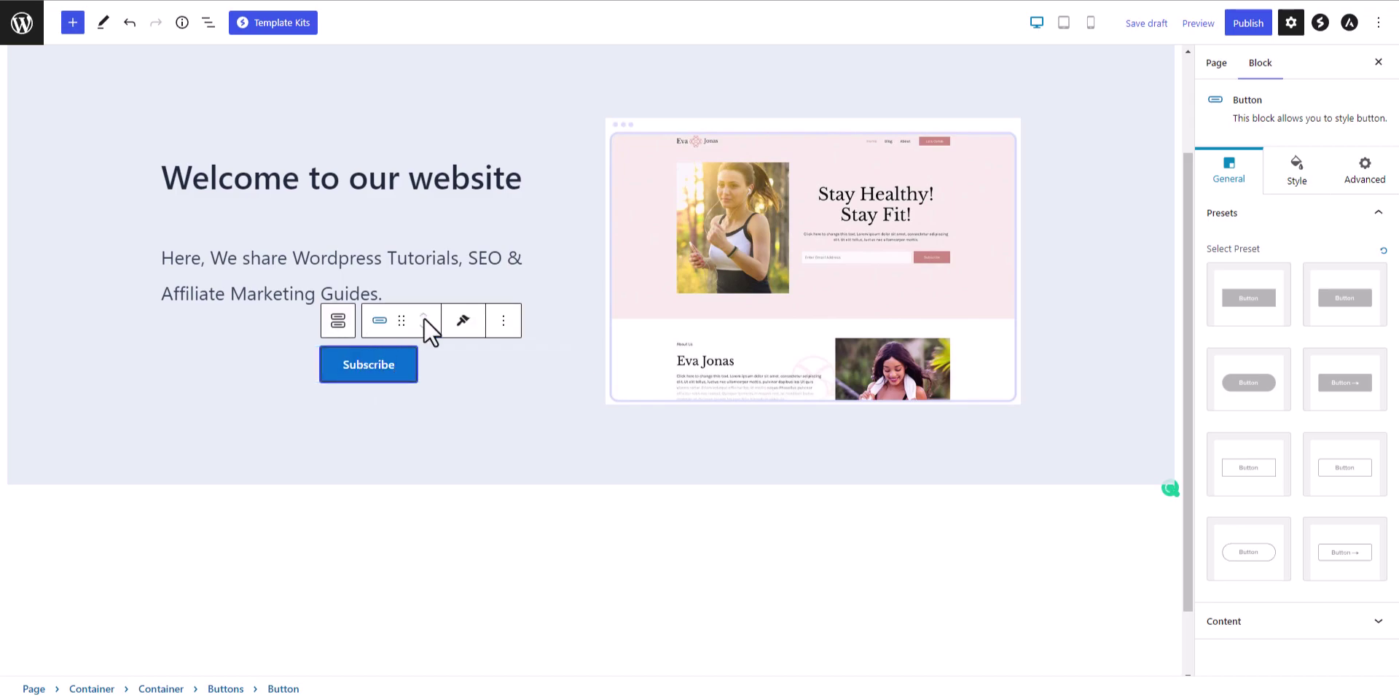
Align the Subscribe buttons row to the left
left_click(265, 360)
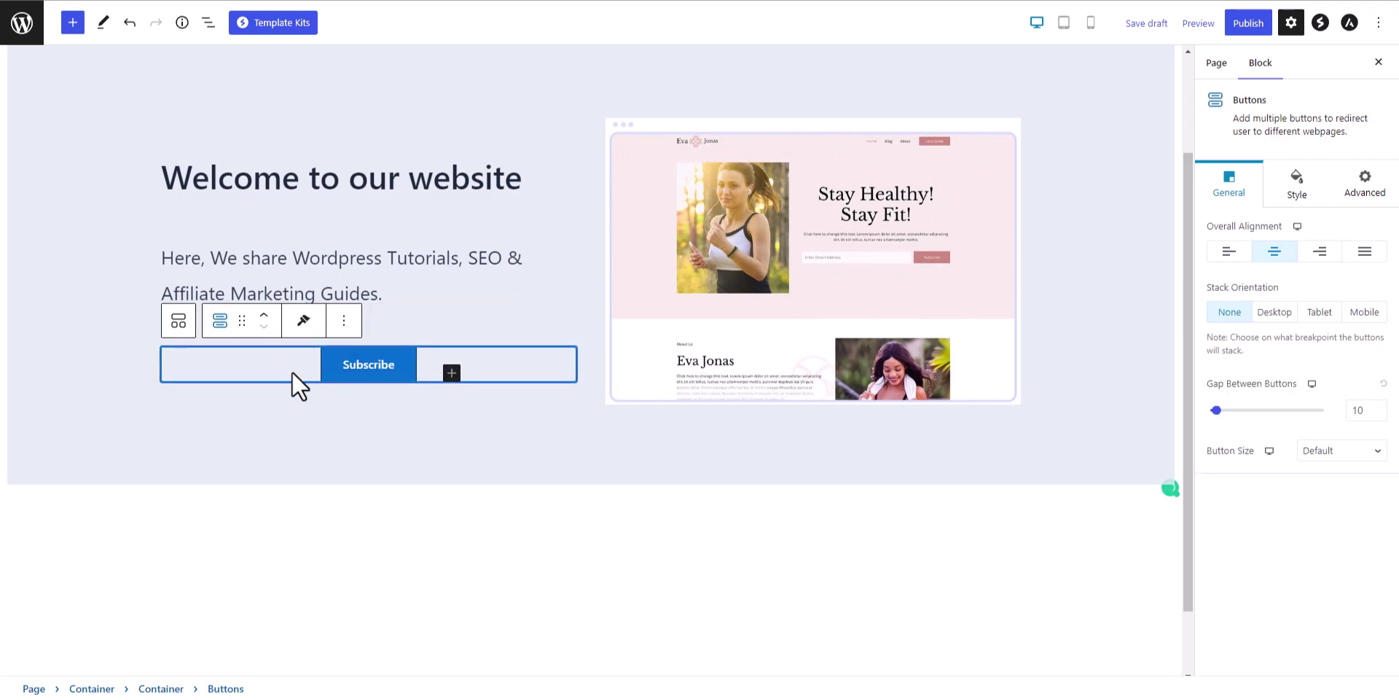
left_click(1230, 252)
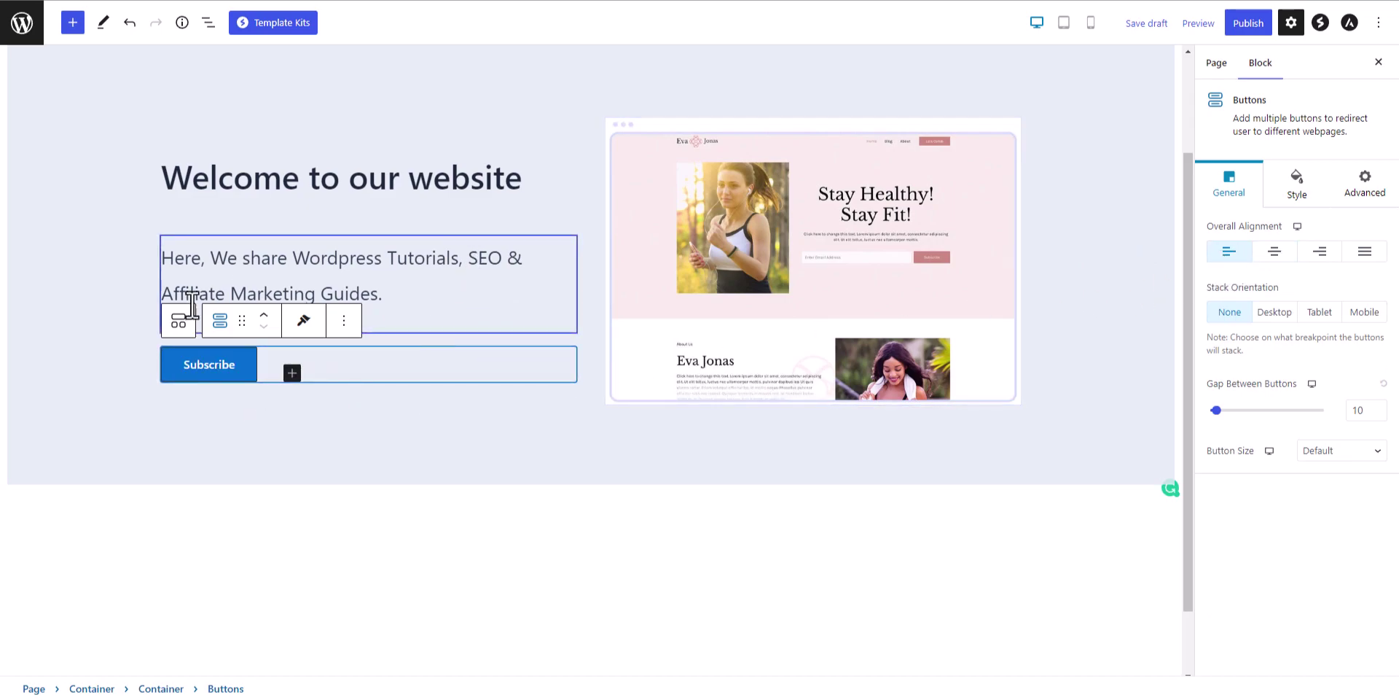
left_click(18, 339)
scroll(111, 417, "up", 2)
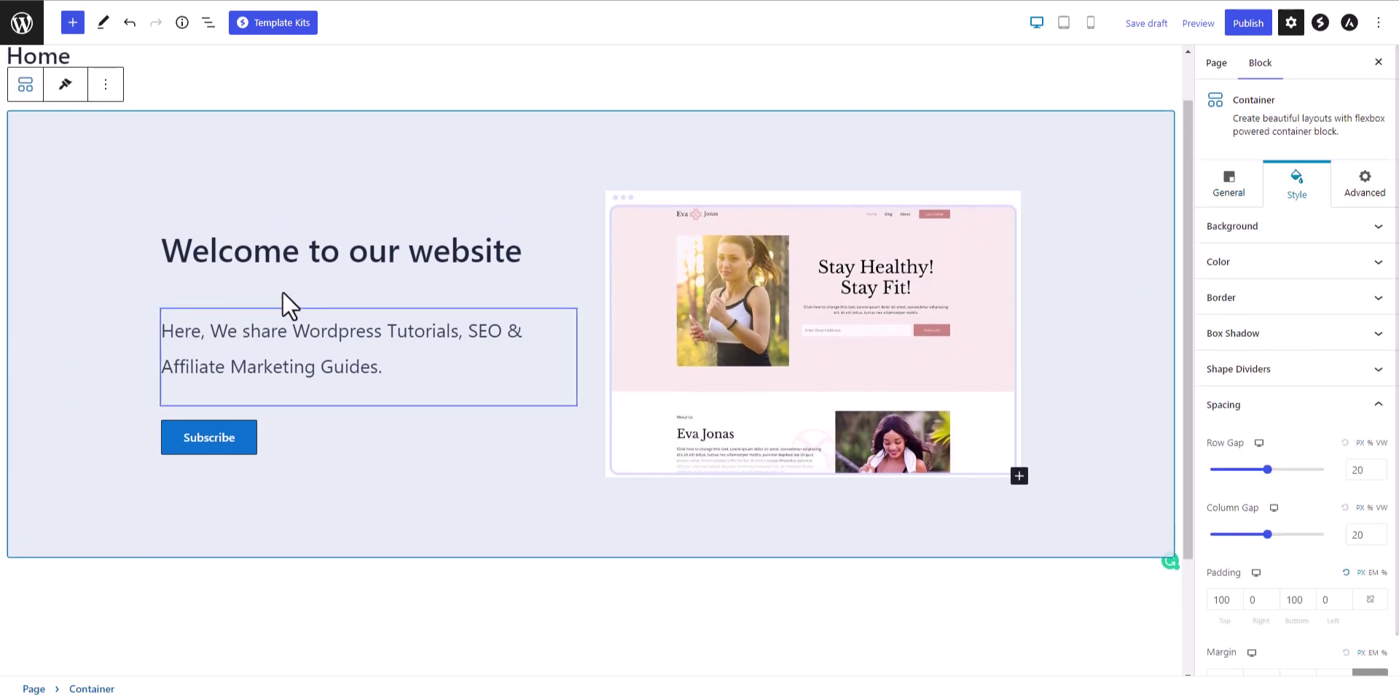
left_click(335, 282)
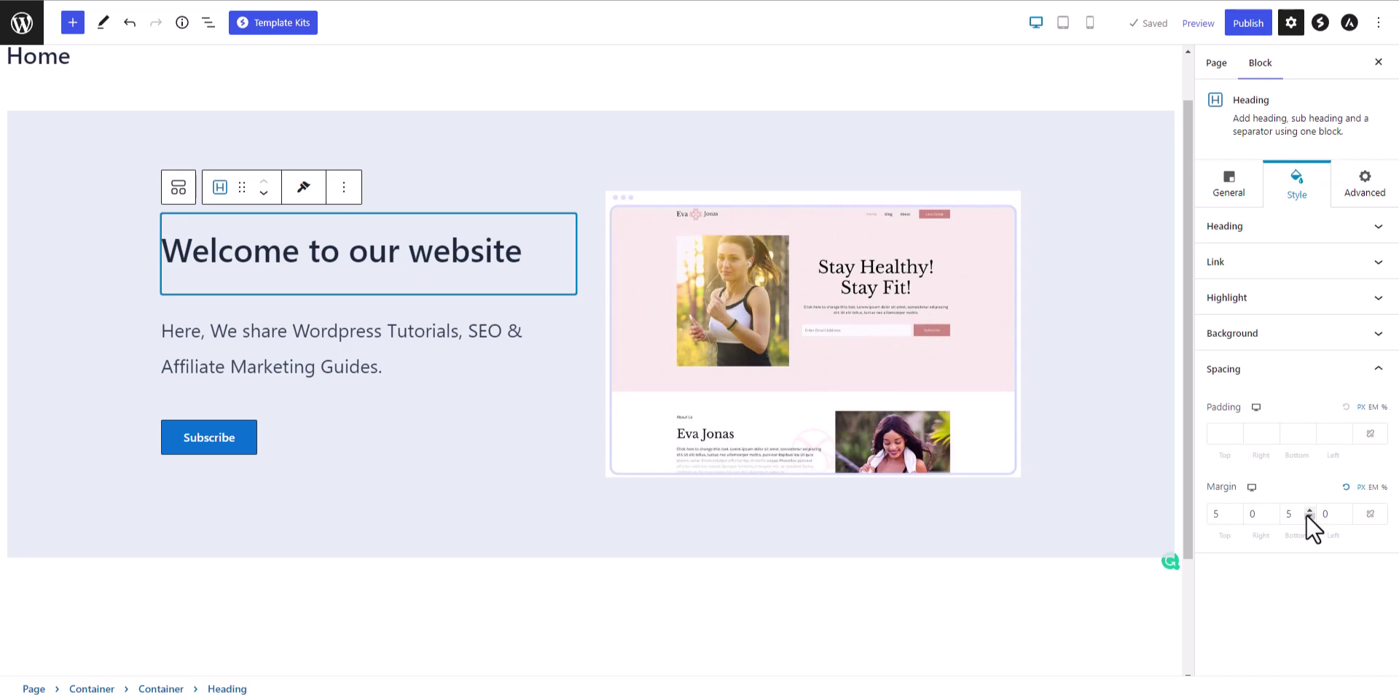
Set padding to 0 on all sides for the welcome heading and the tagline paragraph
left_click(1303, 434)
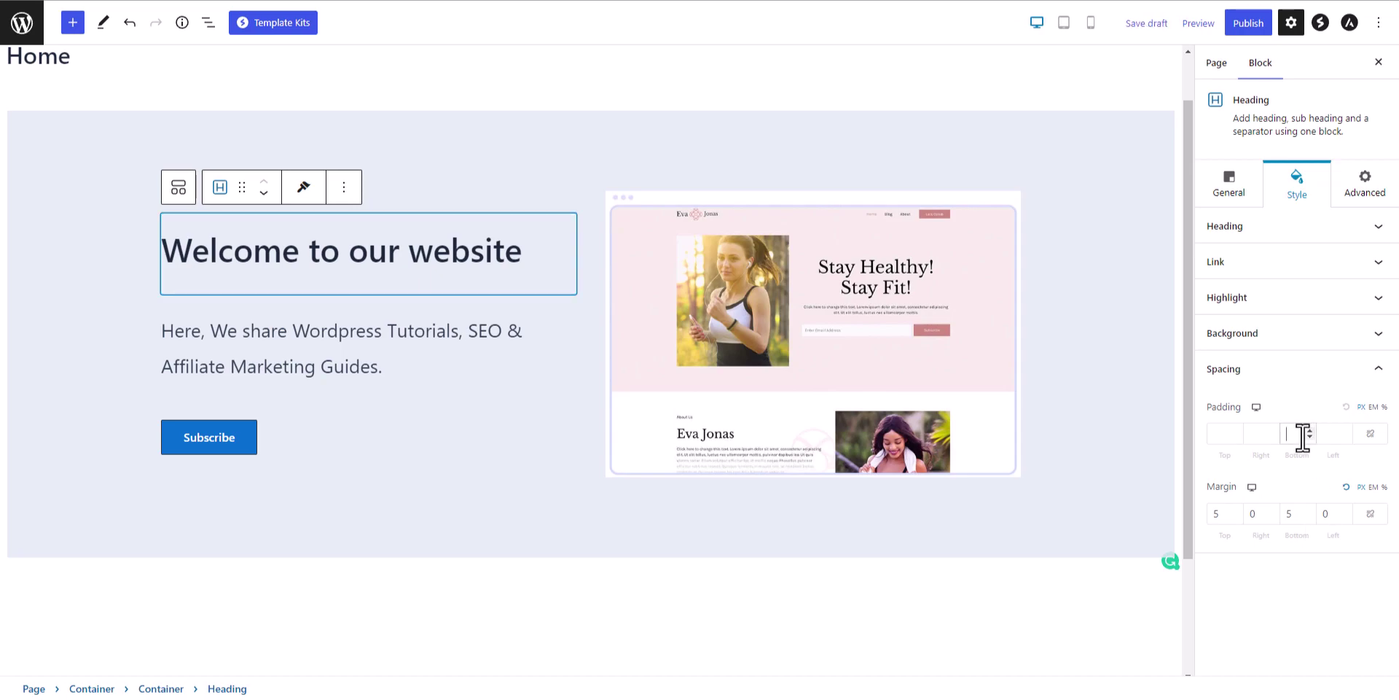
left_click(1230, 434)
type("0")
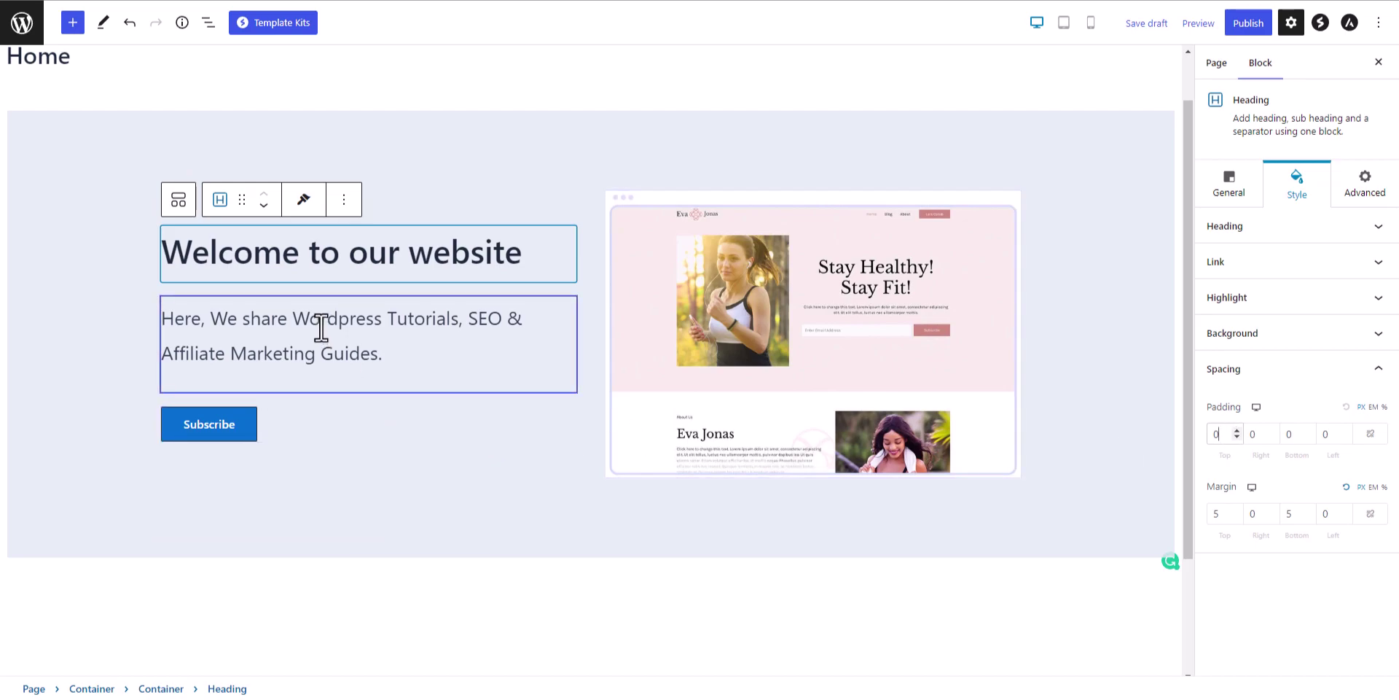
left_click(320, 321)
left_click(1221, 434)
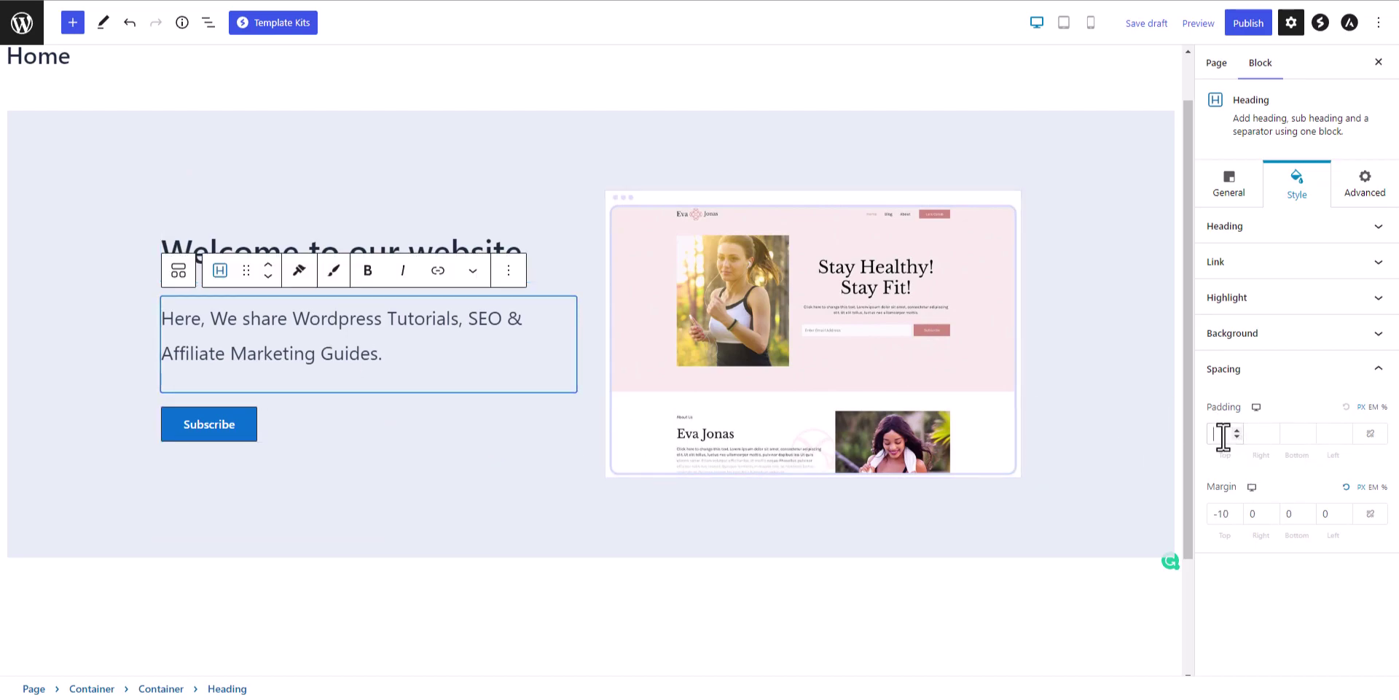
type("0")
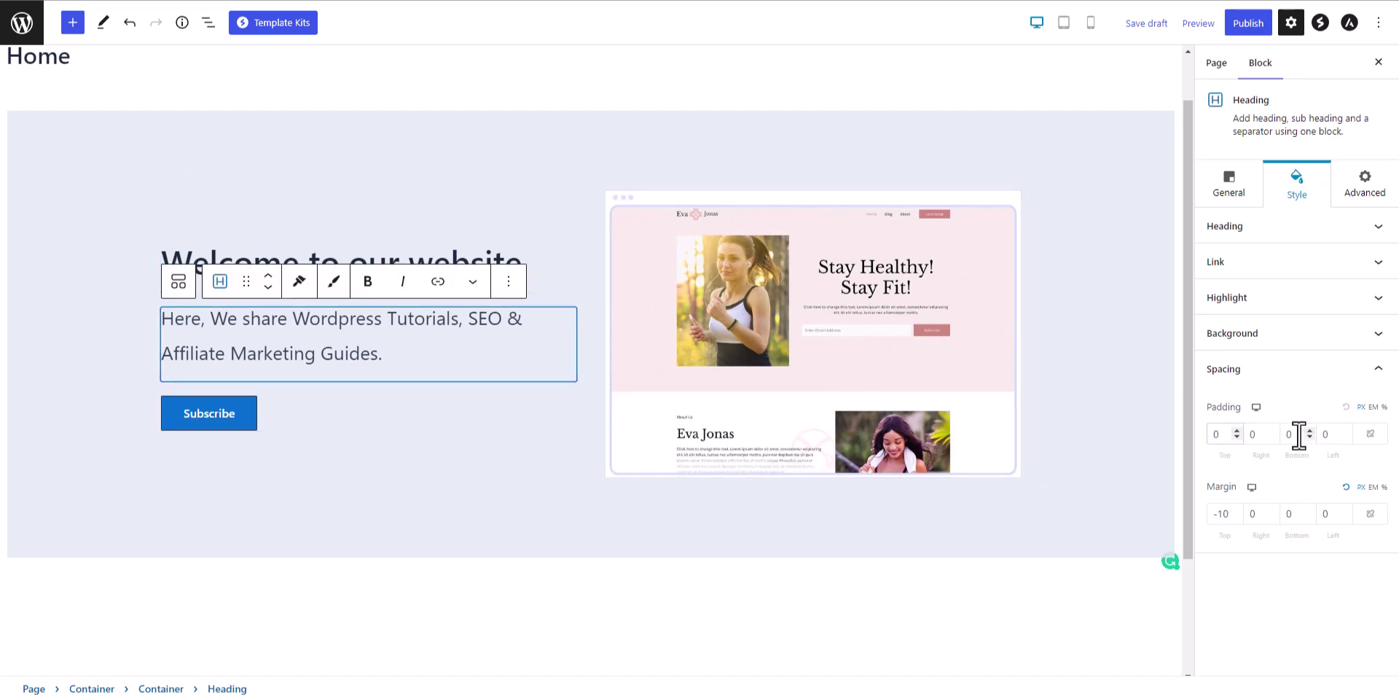
left_click(454, 172)
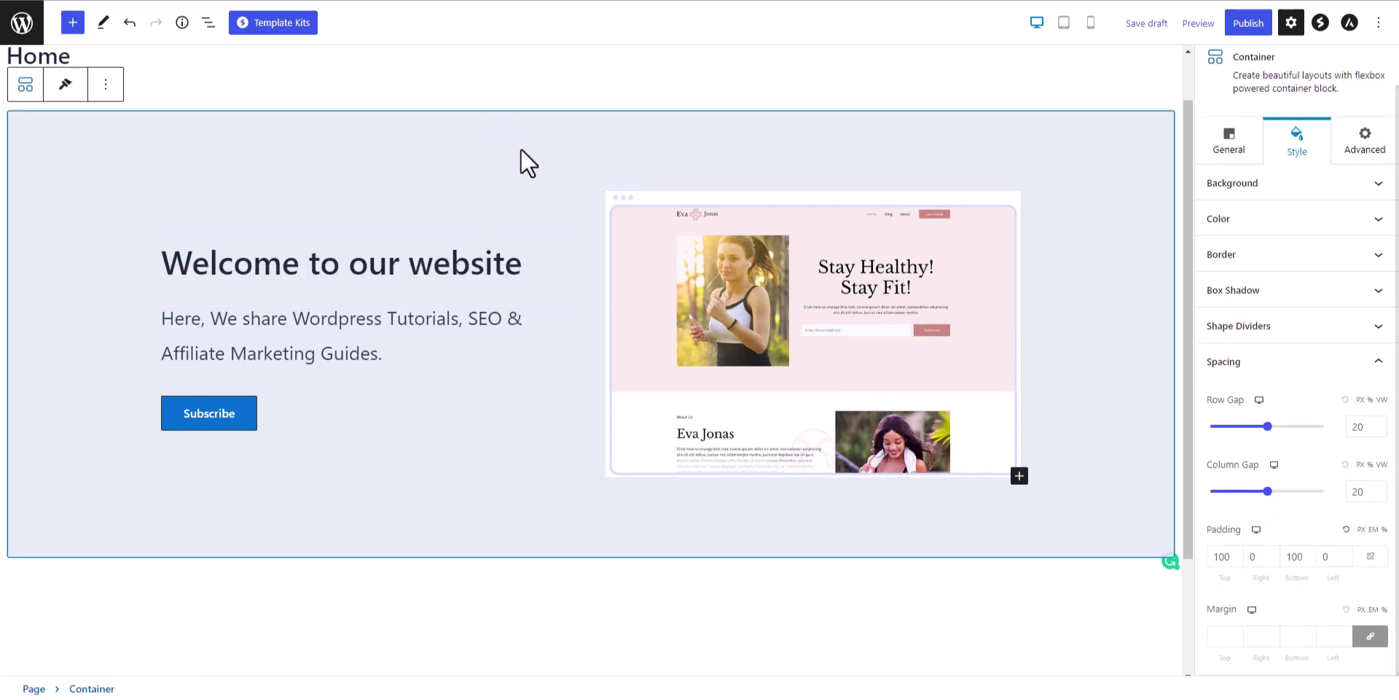
Save the draft, preview the Home page in a new tab, then close the preview
left_click(1147, 24)
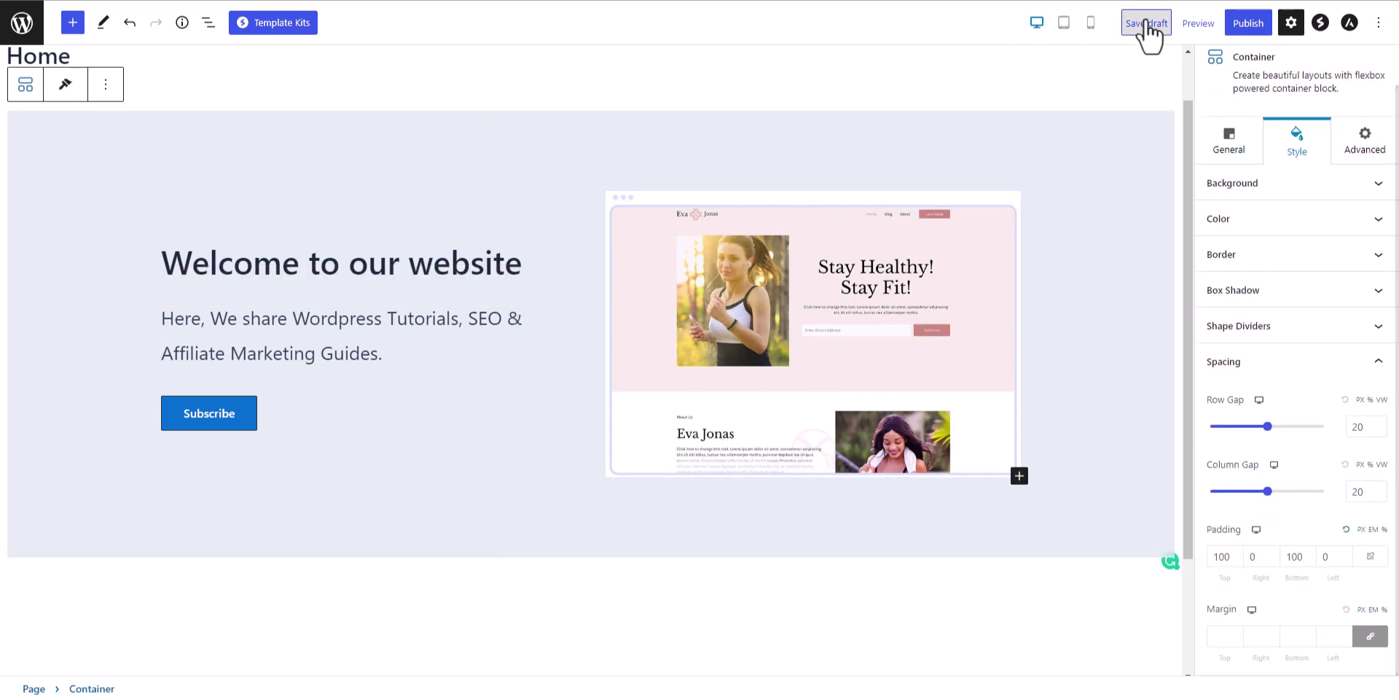
left_click(1181, 27)
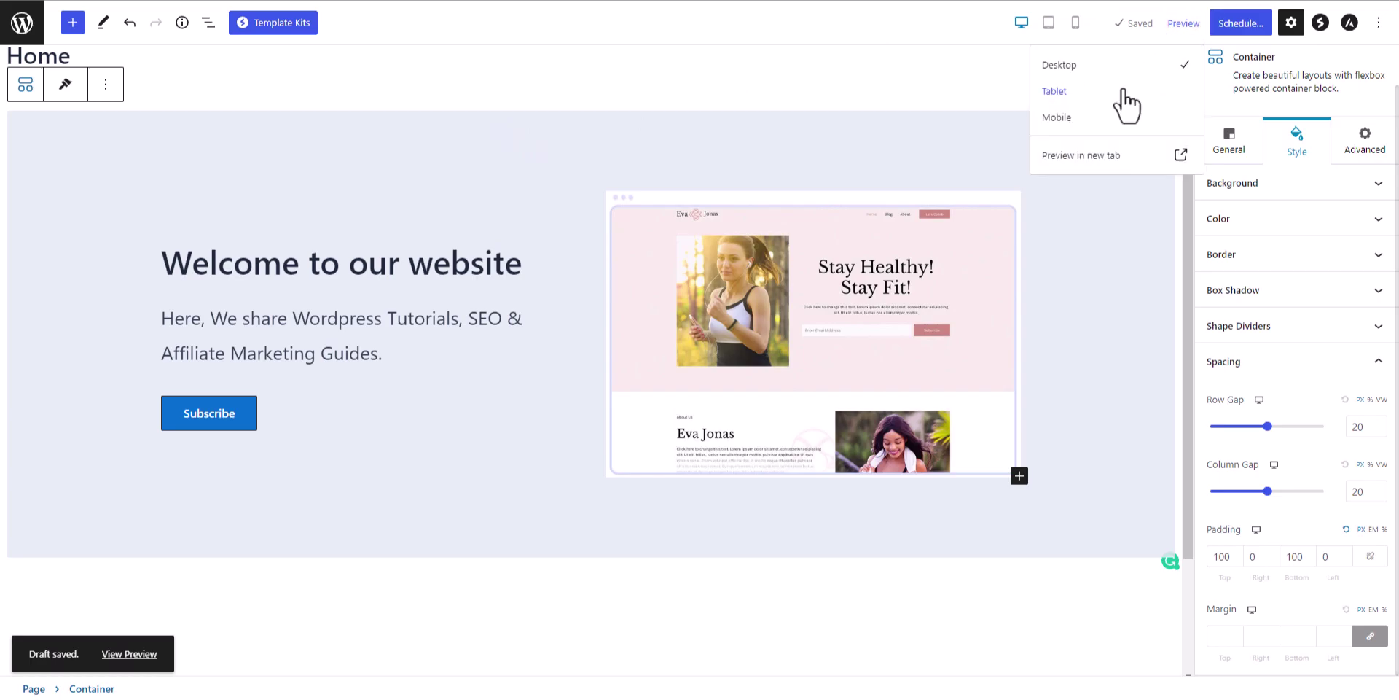
left_click(1078, 150)
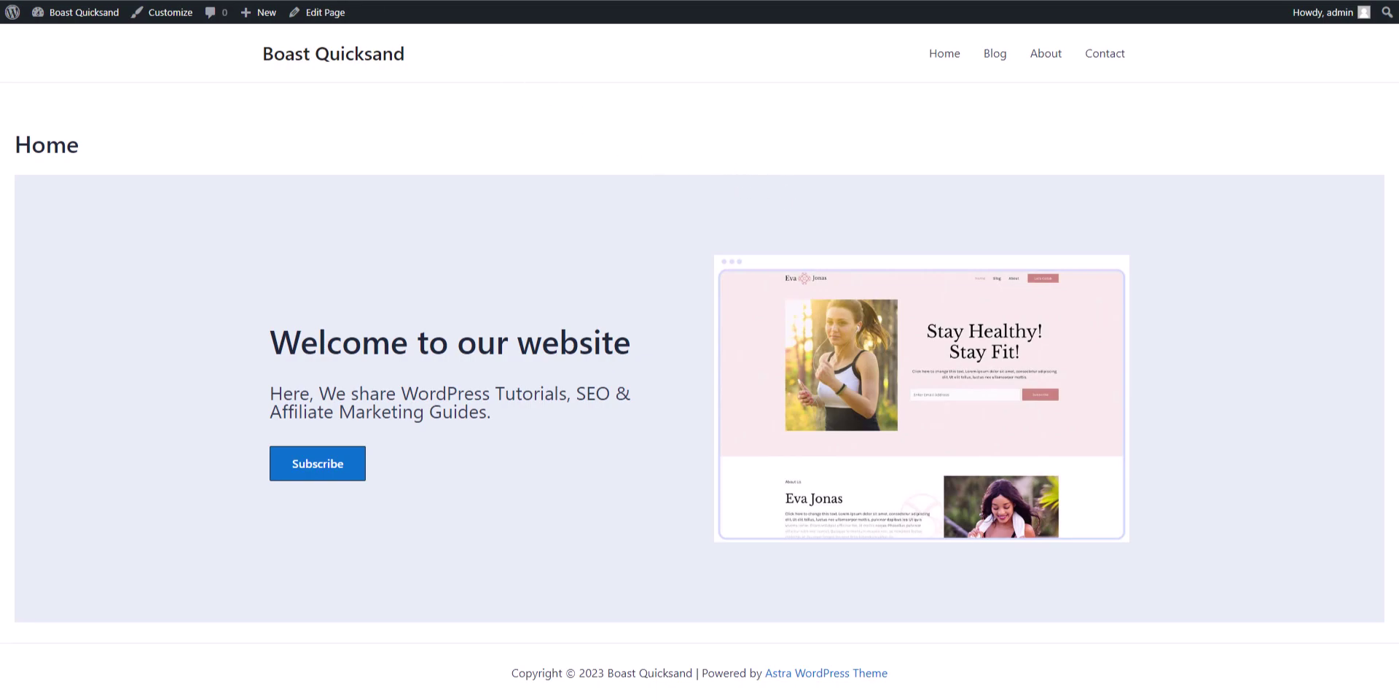
key("ctrl+w")
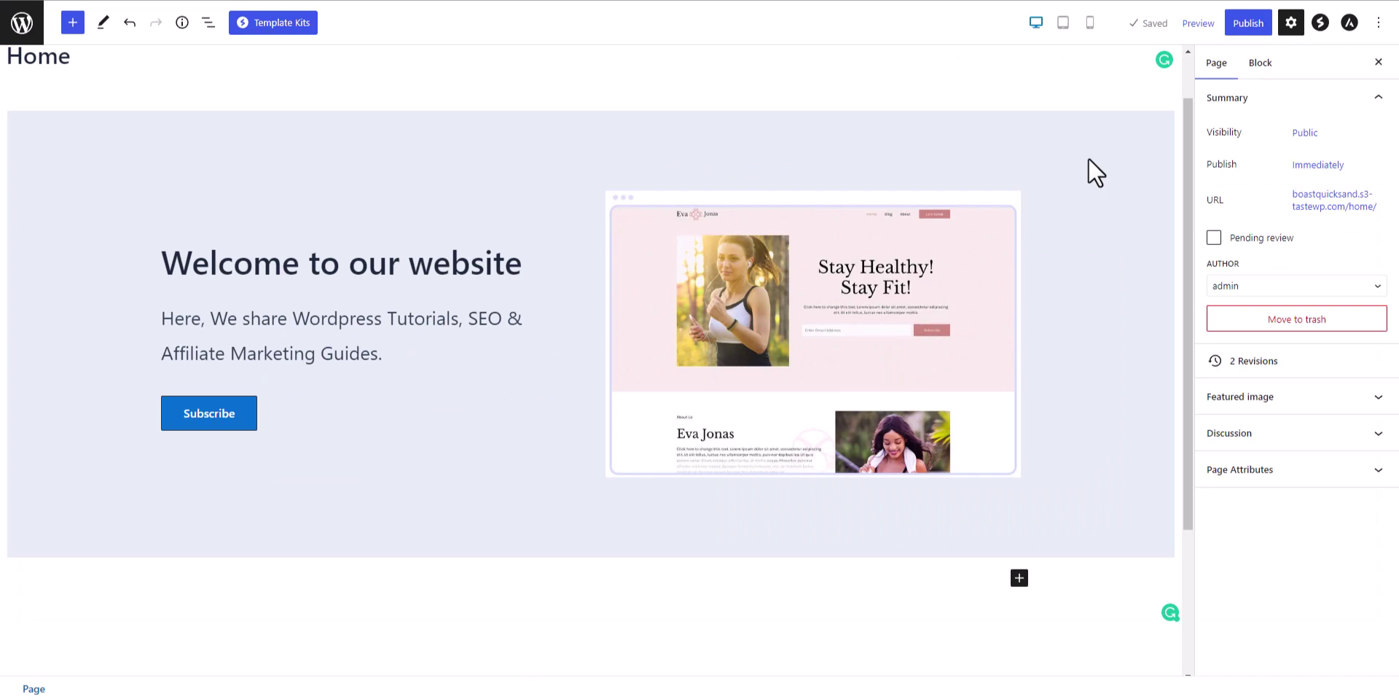
Browse Spectra's Template Kits patterns, filtering by About, Contact, FAQ, Heading and Hero
left_click(260, 28)
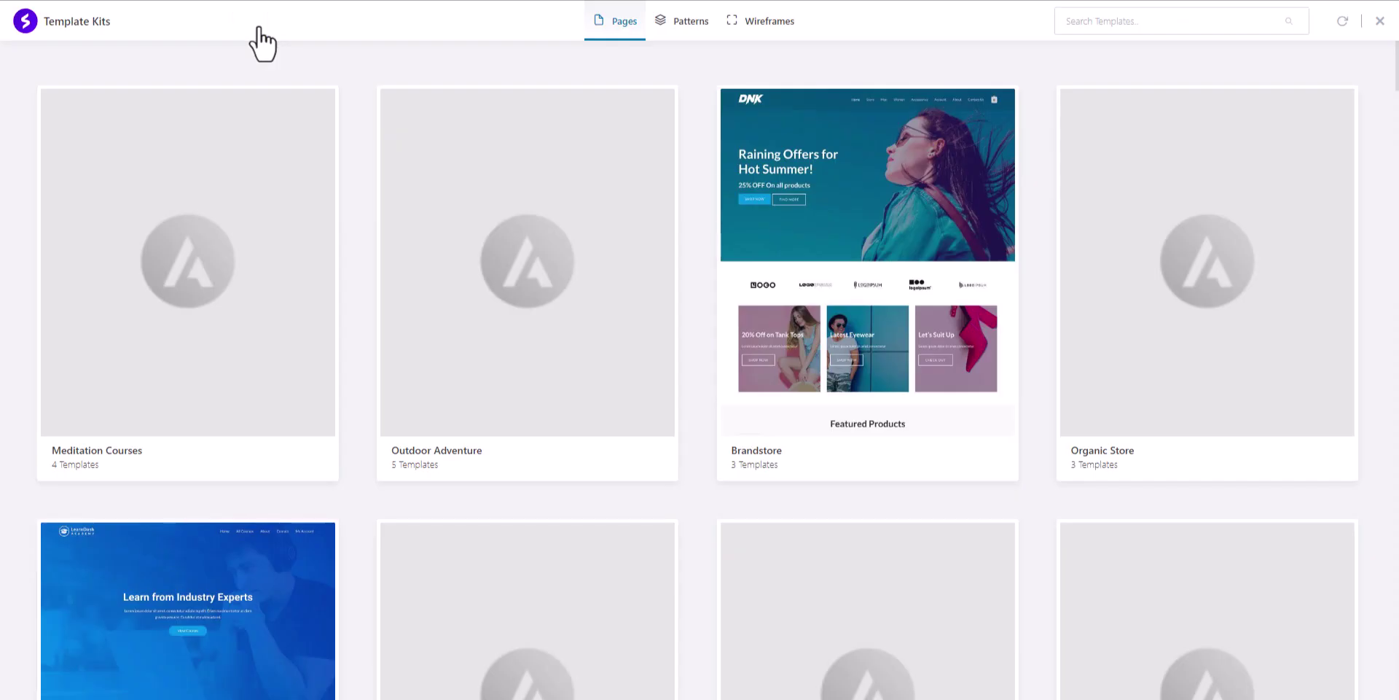
scroll(1392, 270, "down", 10)
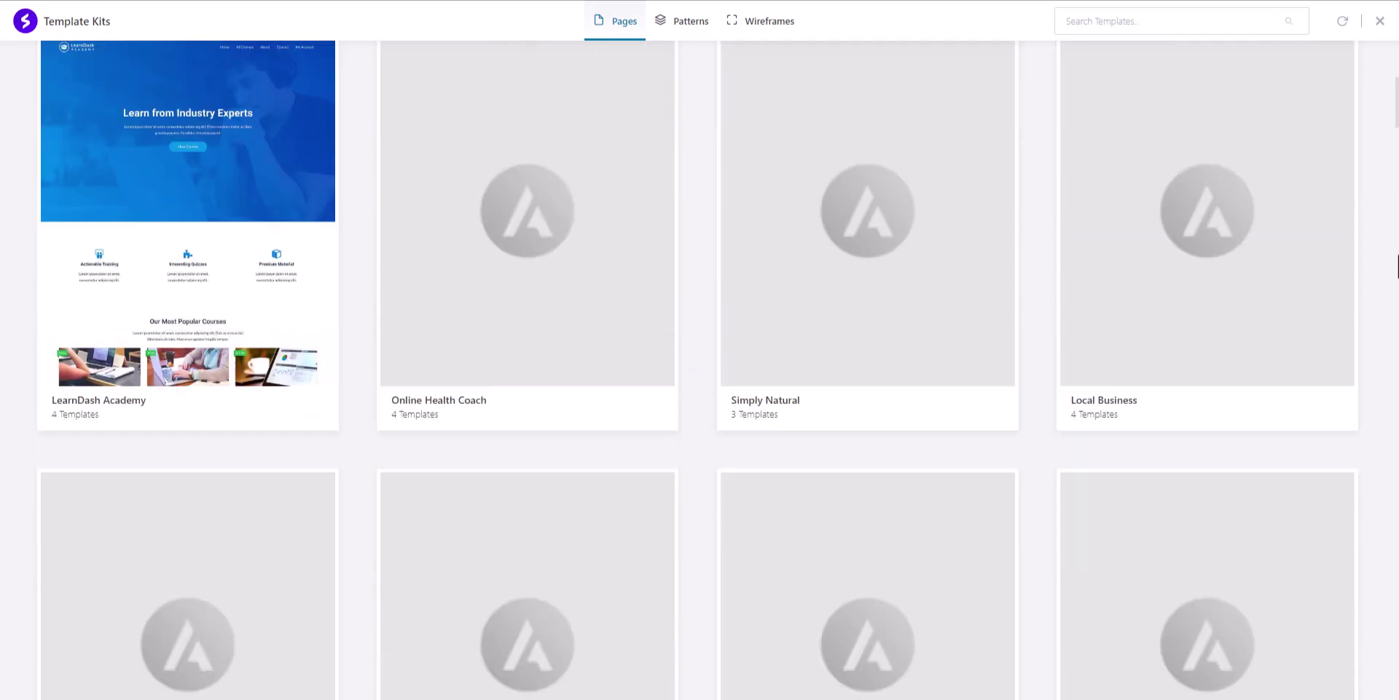
scroll(1398, 271, "down", 15)
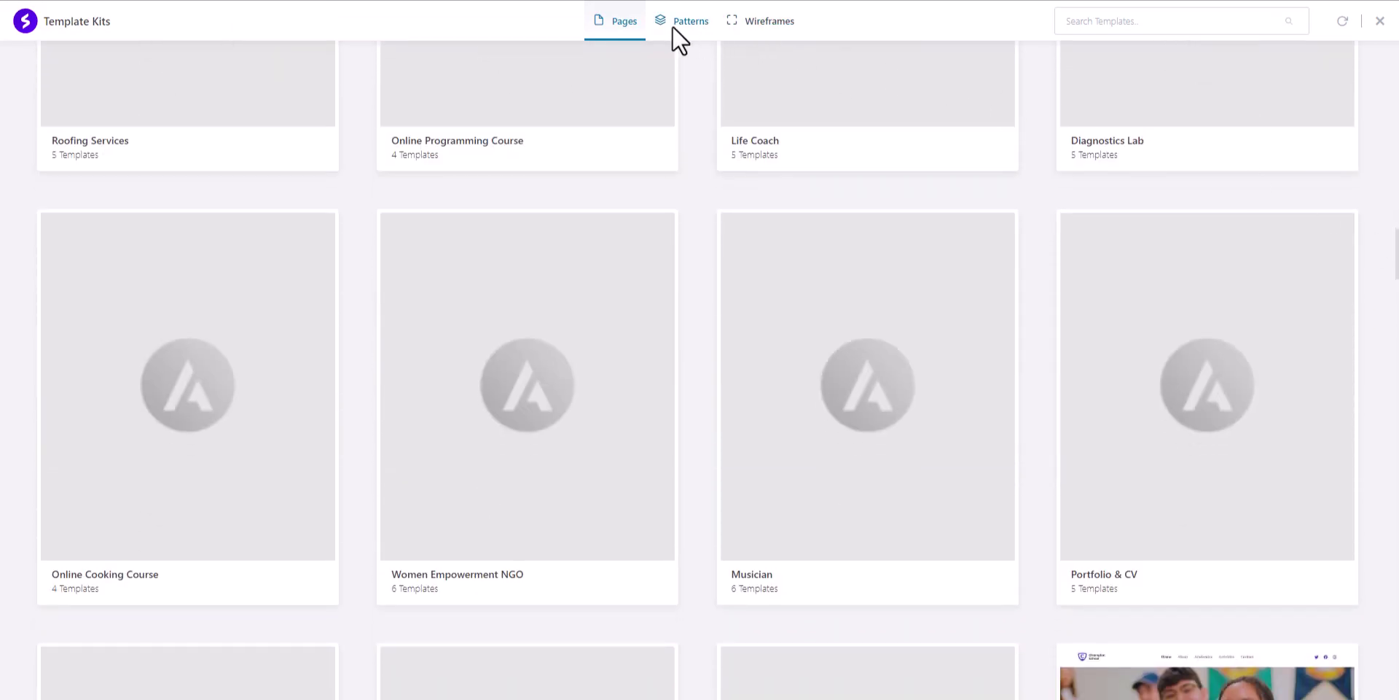
left_click(696, 21)
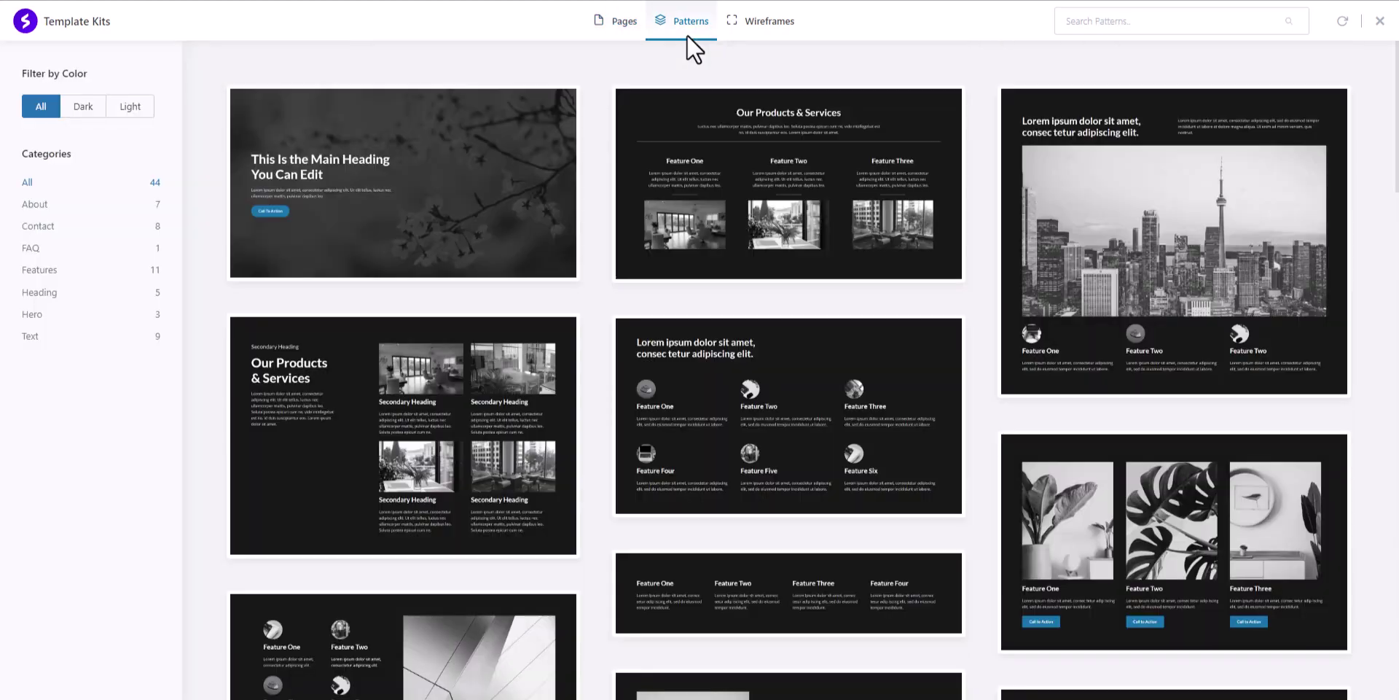
scroll(1293, 321, "down", 15)
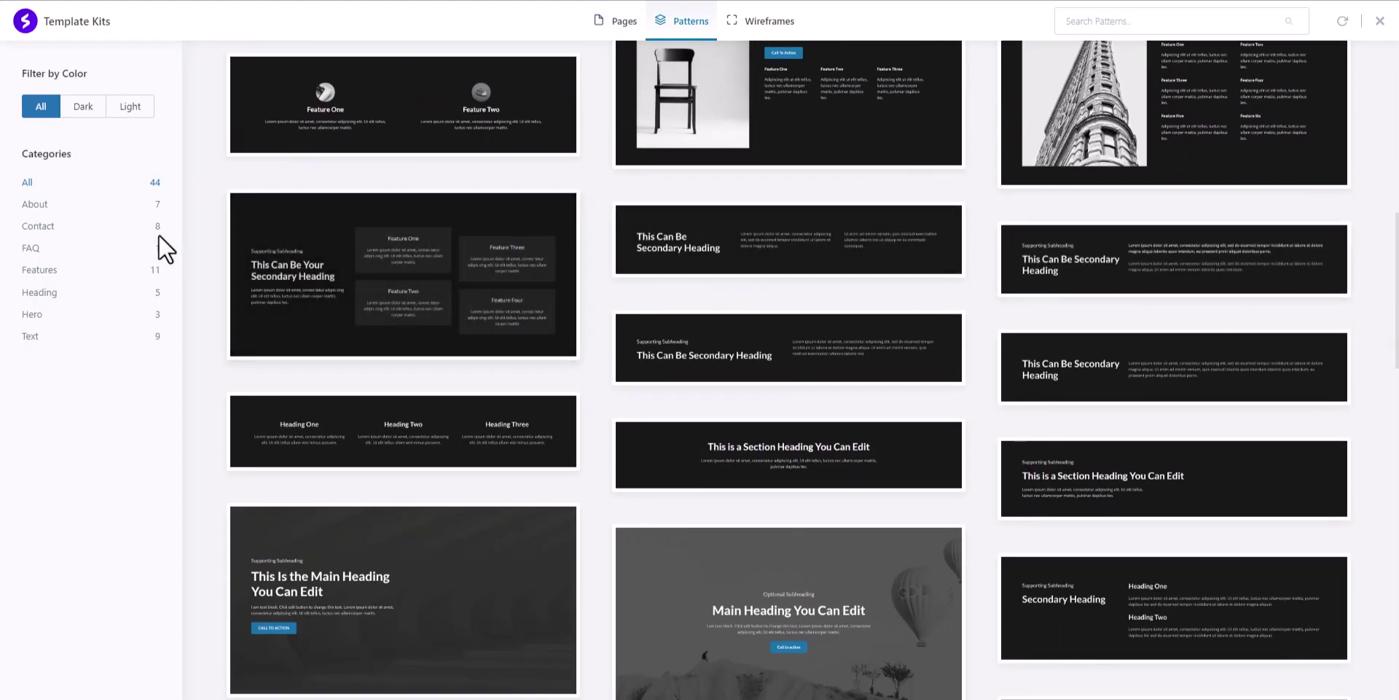
left_click(38, 207)
left_click(42, 227)
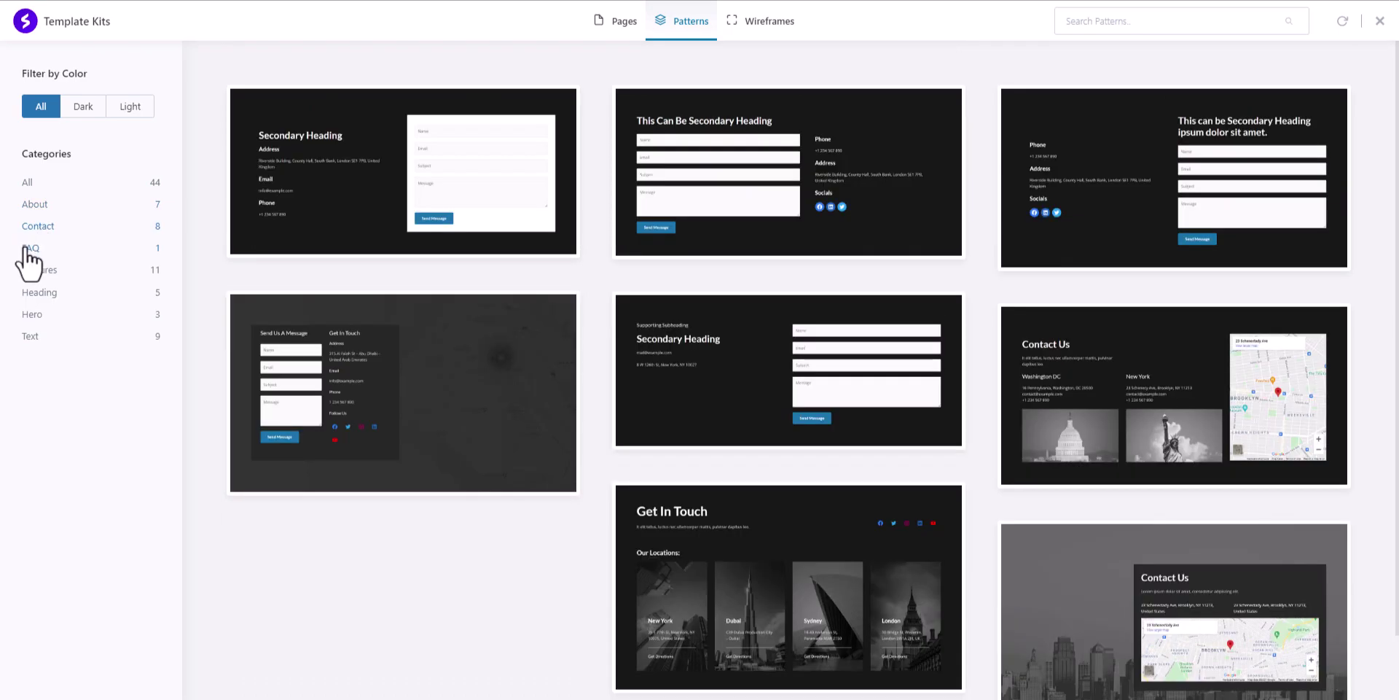
left_click(25, 249)
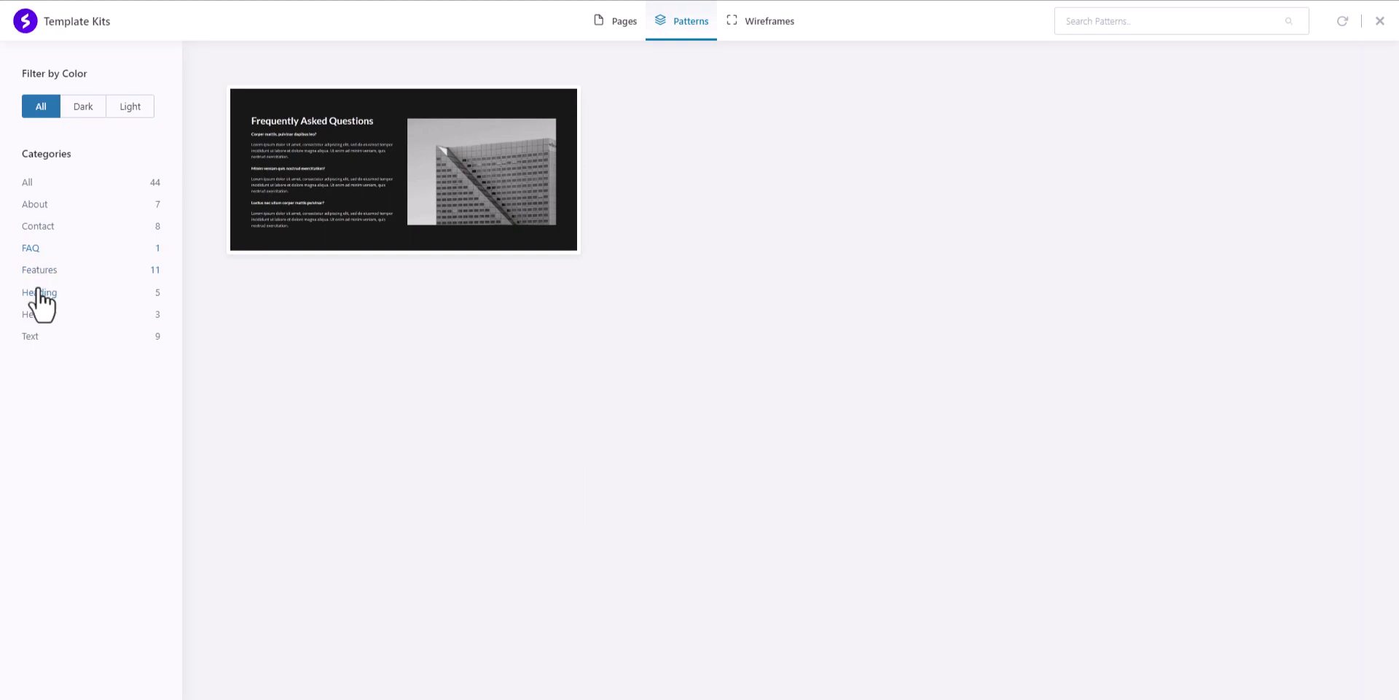
left_click(33, 293)
left_click(32, 314)
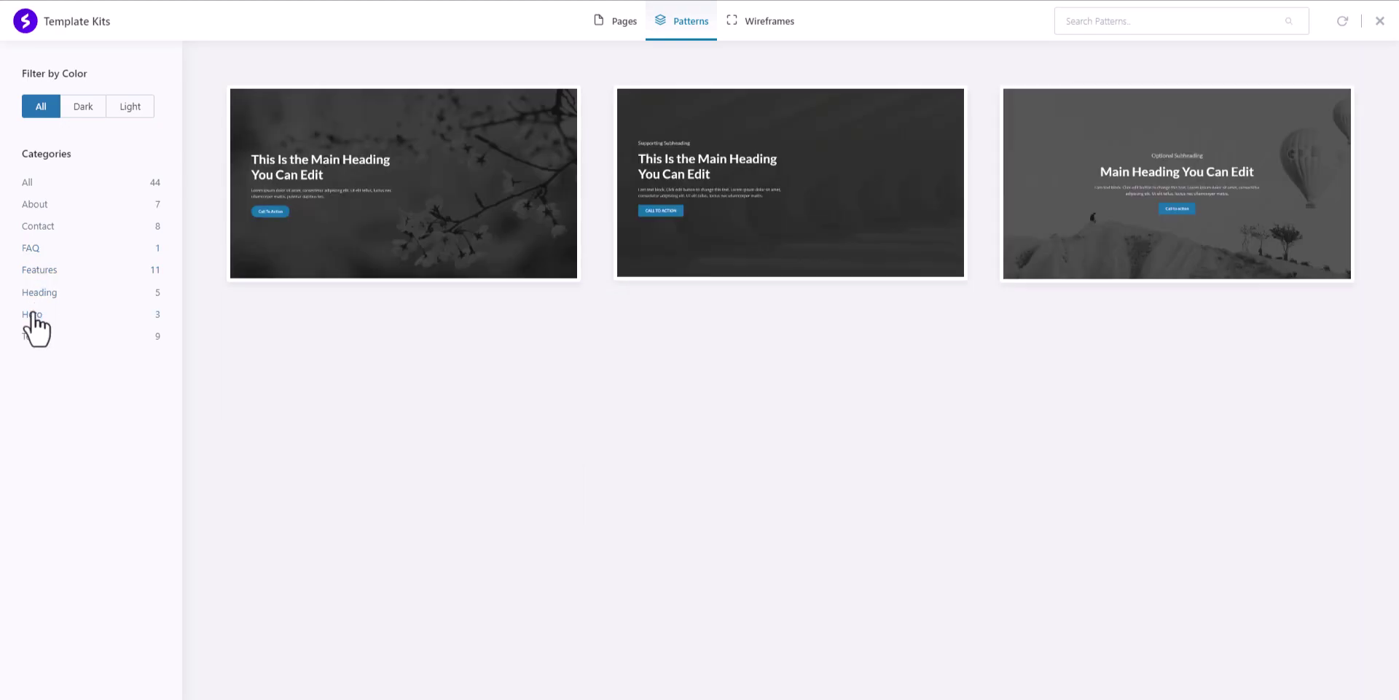
View the About wireframes, then close the Template Kits library
left_click(762, 29)
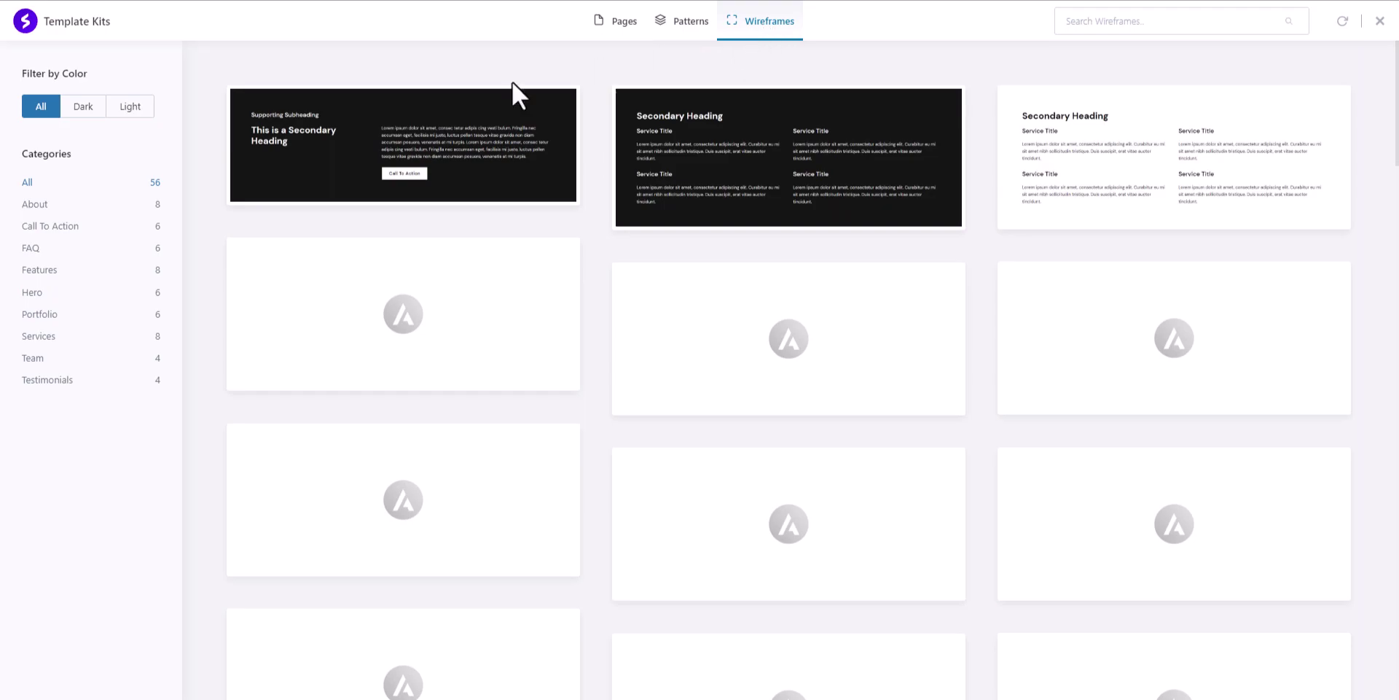
left_click(33, 205)
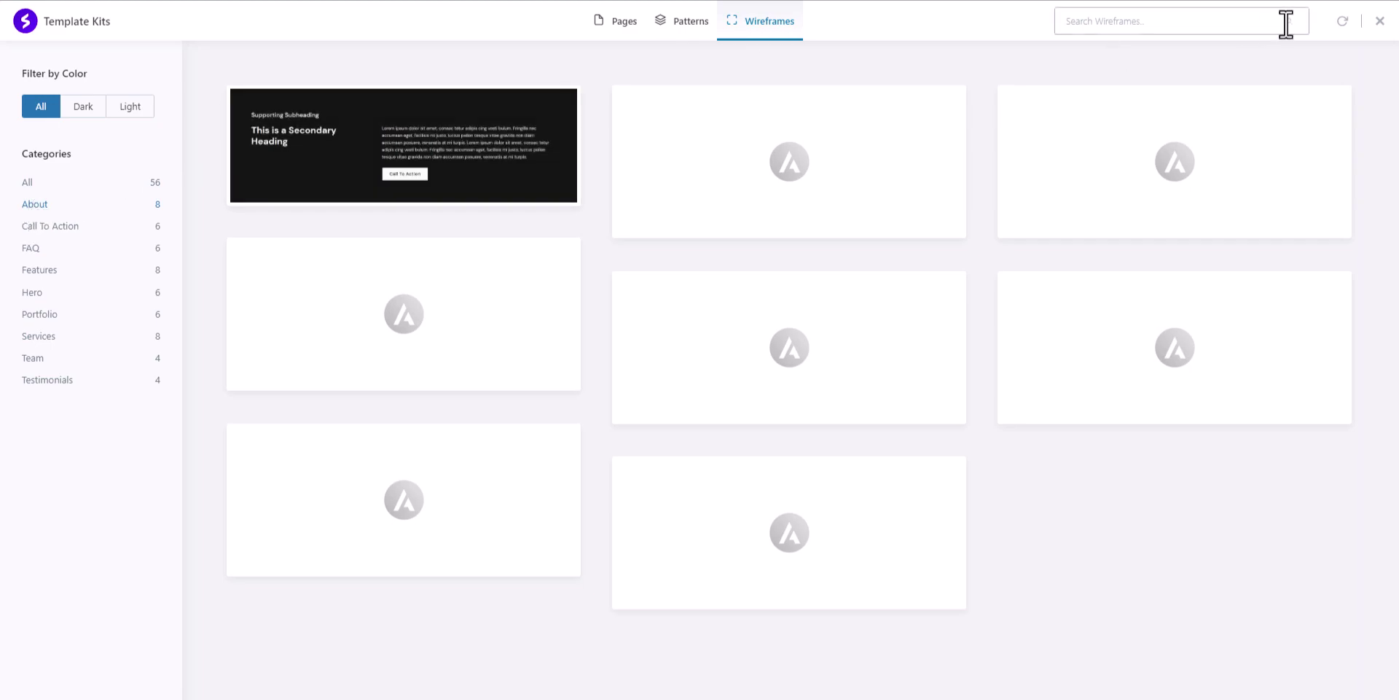
left_click(1379, 21)
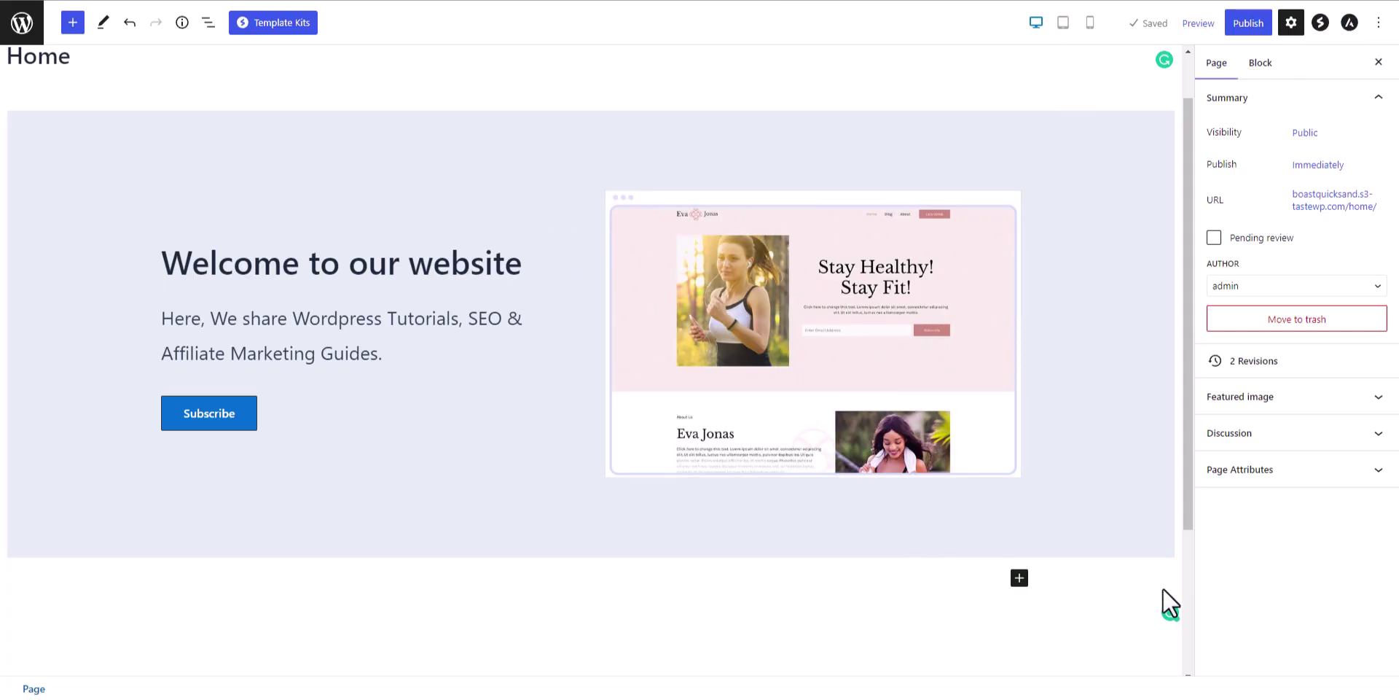
Insert a Spectra Content Timeline block below the hero from the full block list
left_click(1018, 578)
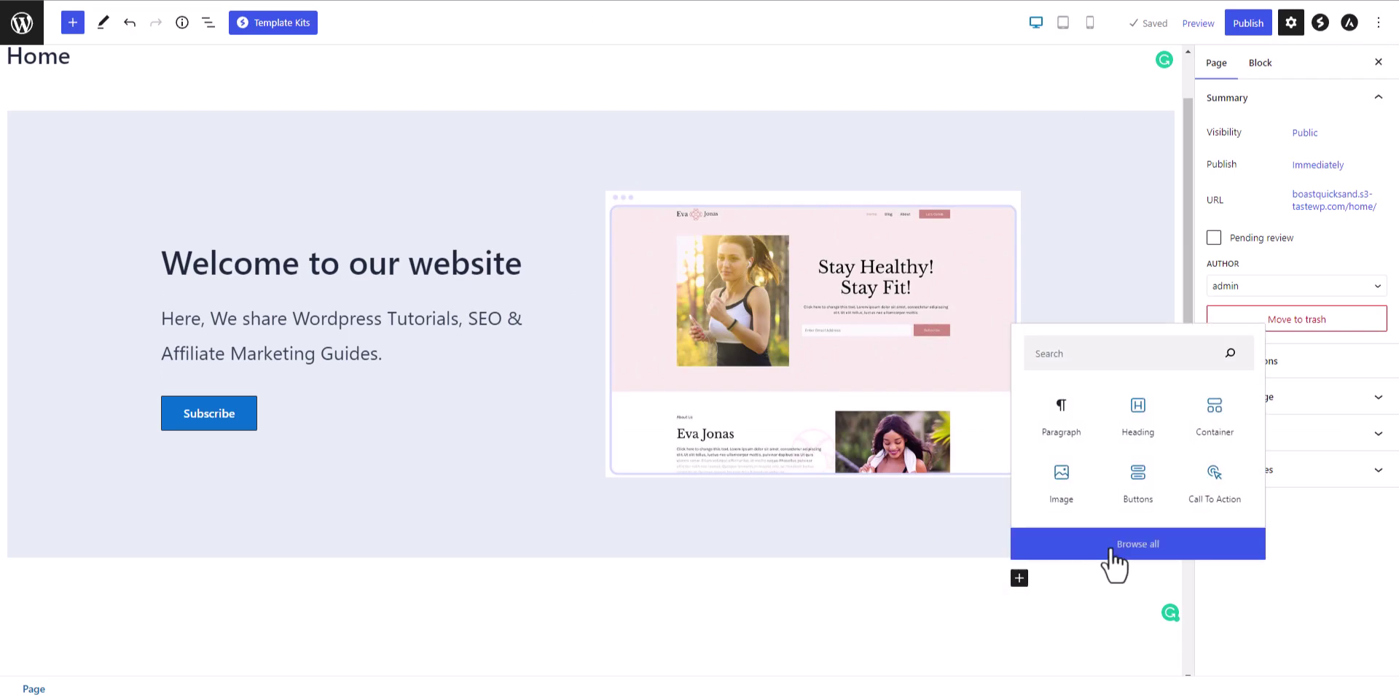
left_click(1028, 555)
scroll(169, 382, "down", 2)
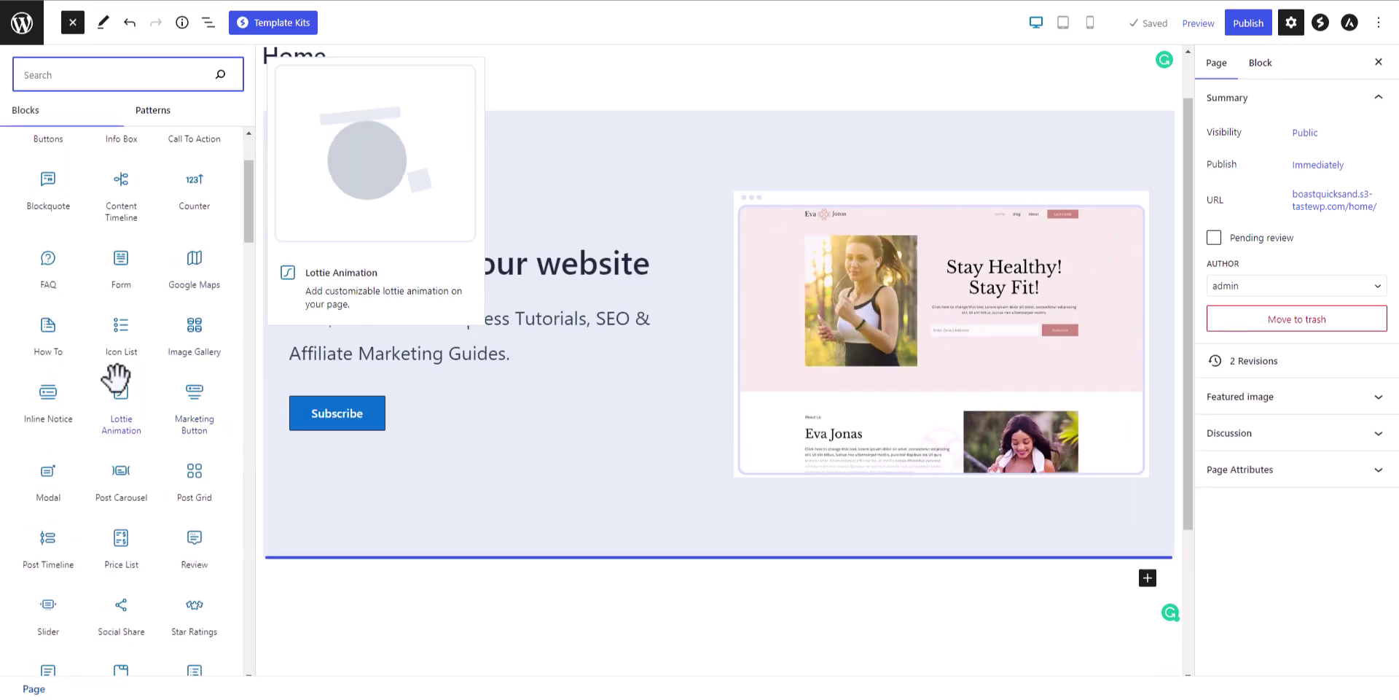
left_click(126, 206)
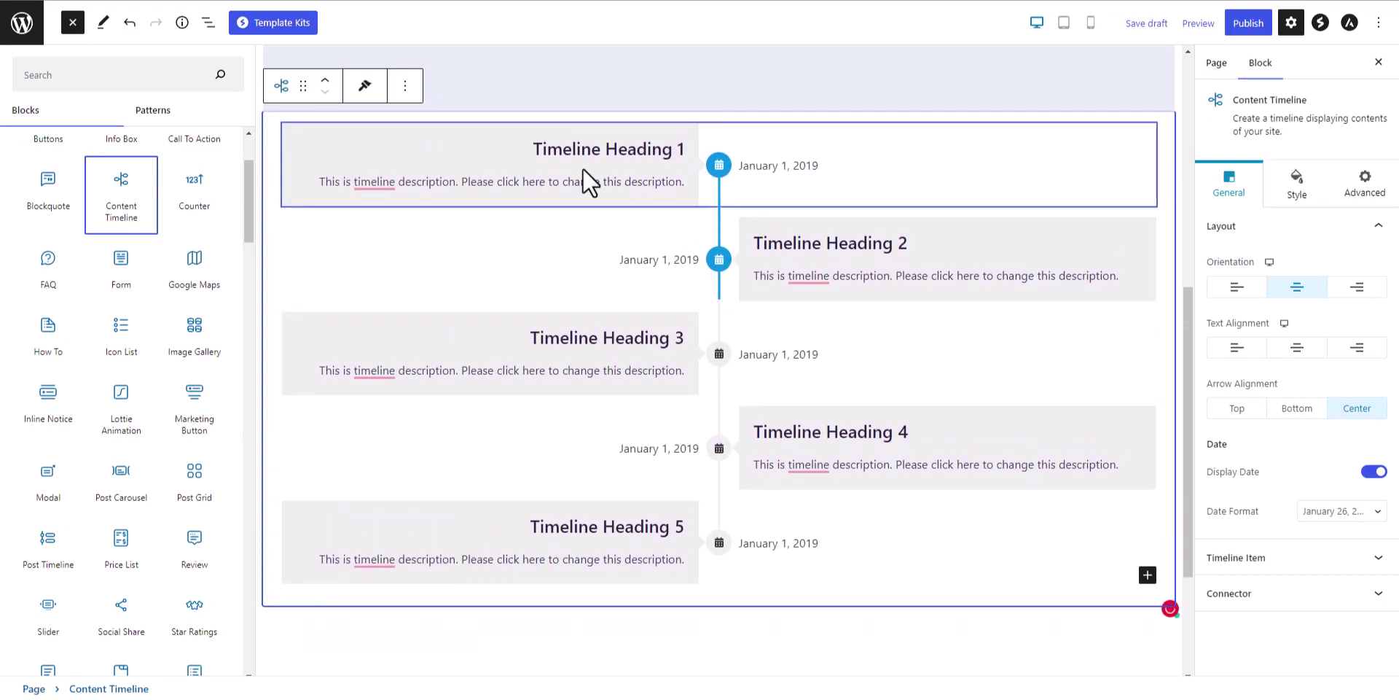
left_click(1012, 616)
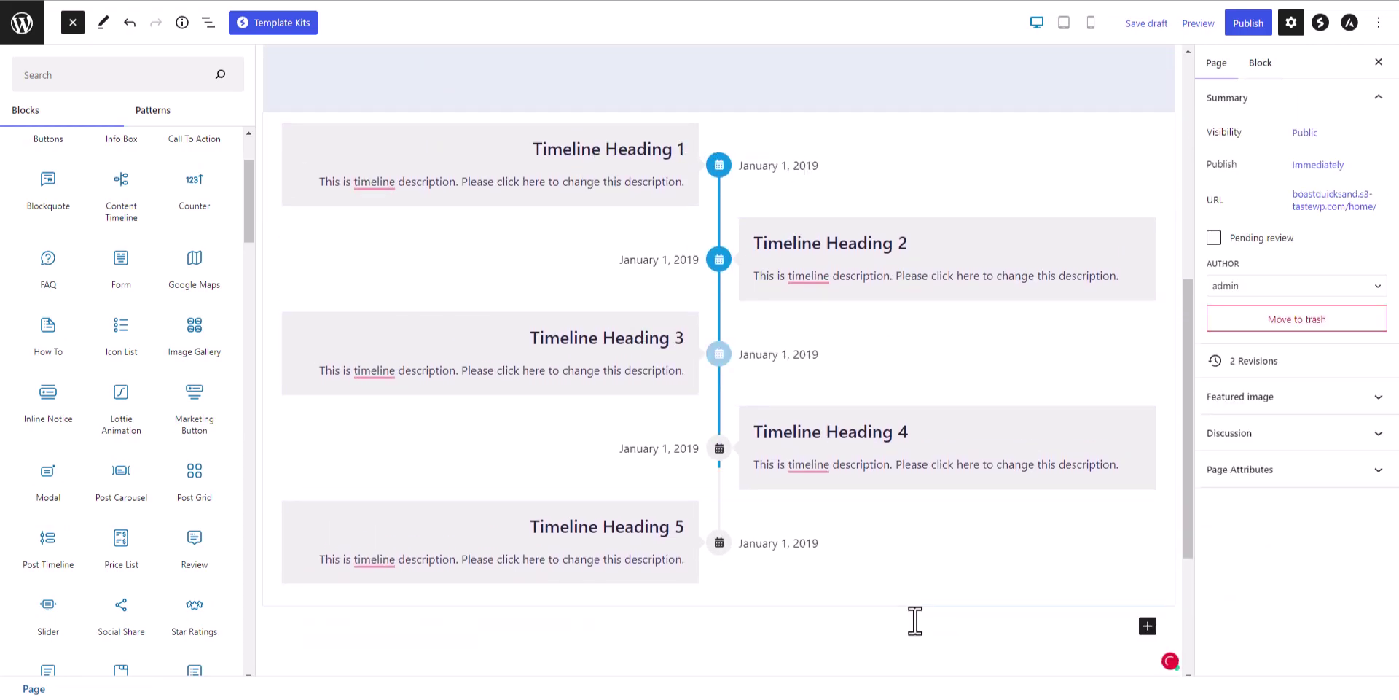
Insert a Spectra Form block below the timeline using the Simple Contact Form layout
left_click(1018, 627)
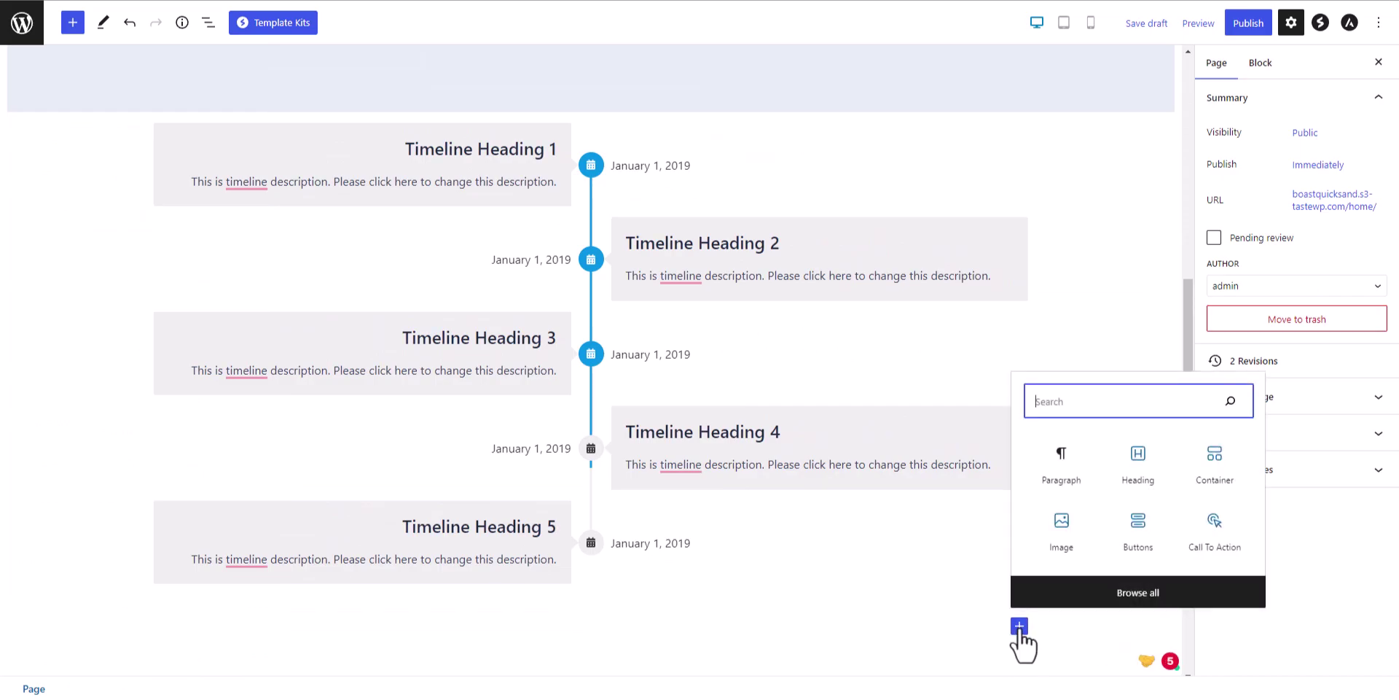
left_click(1101, 608)
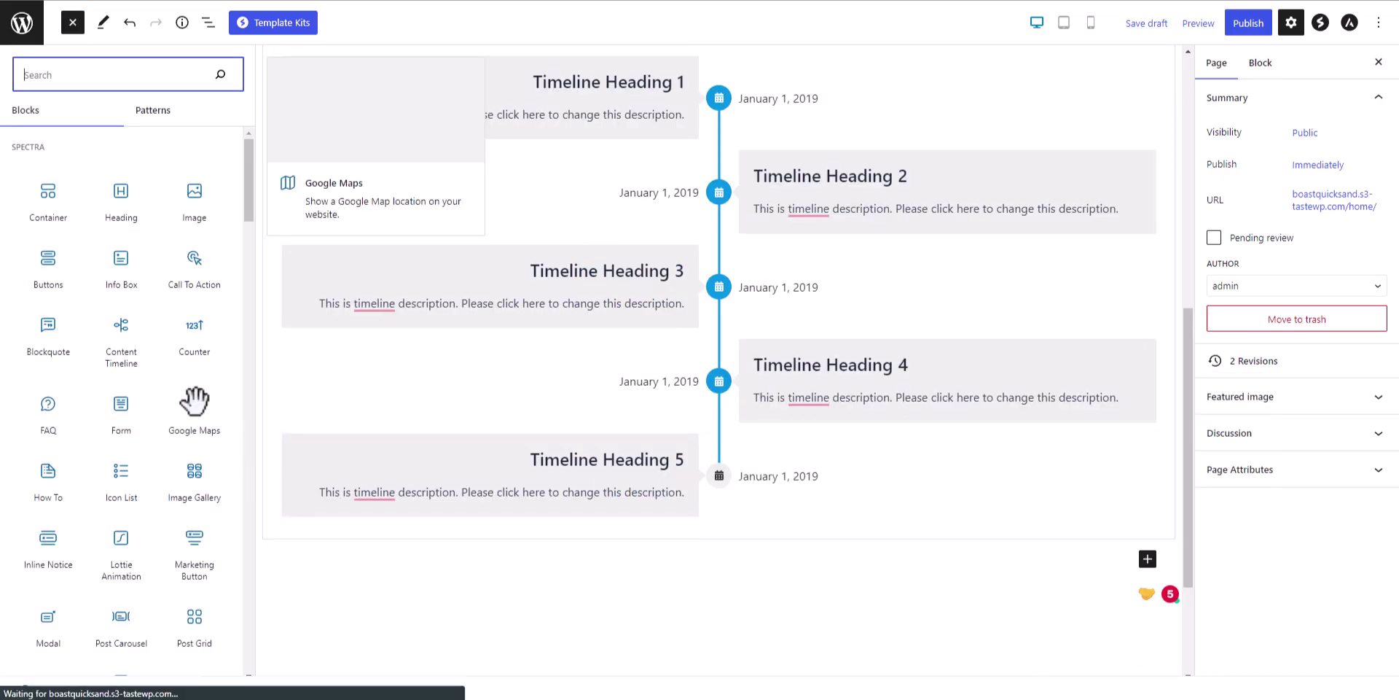
left_click(99, 417)
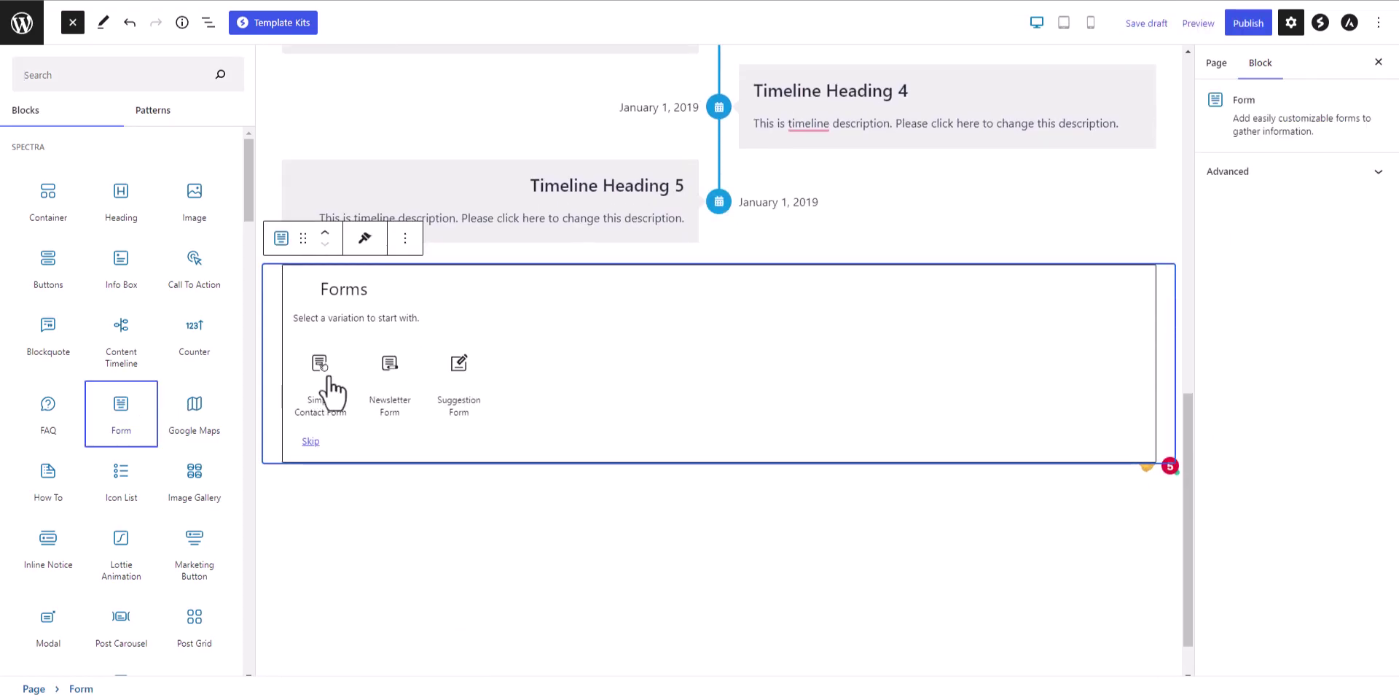
left_click(315, 378)
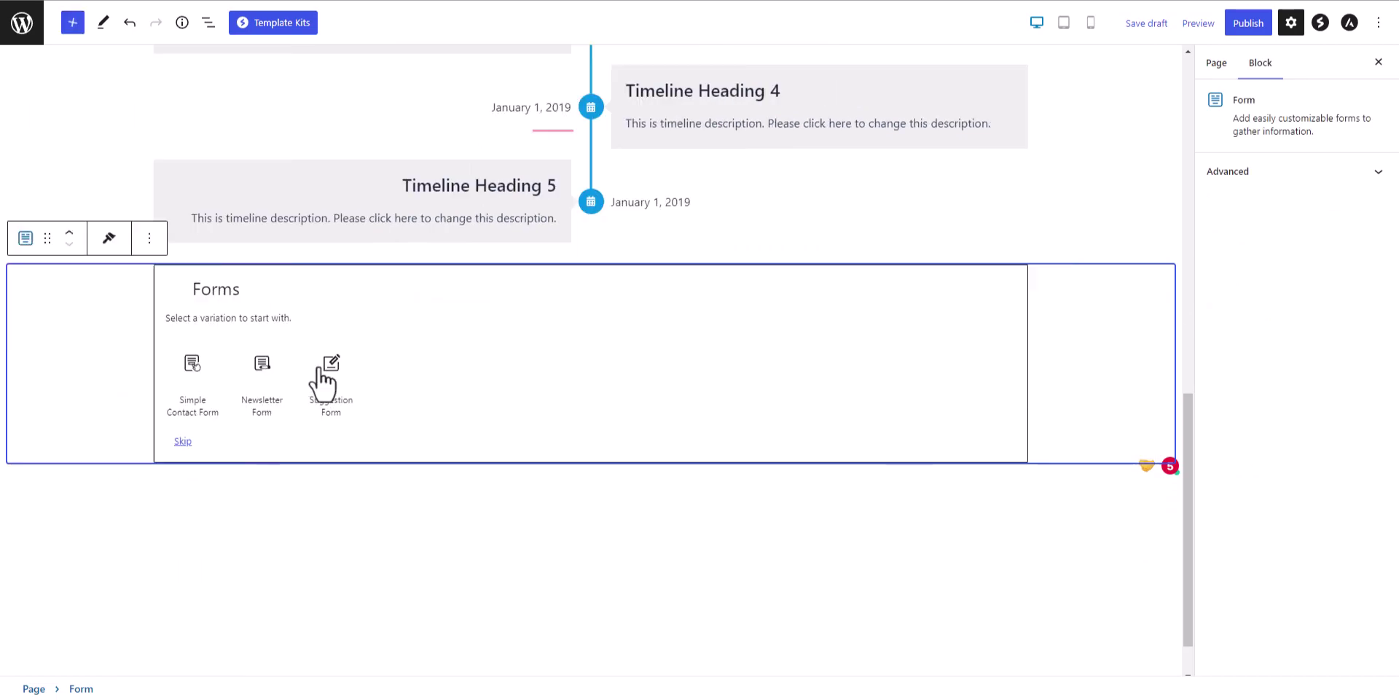
left_click(197, 368)
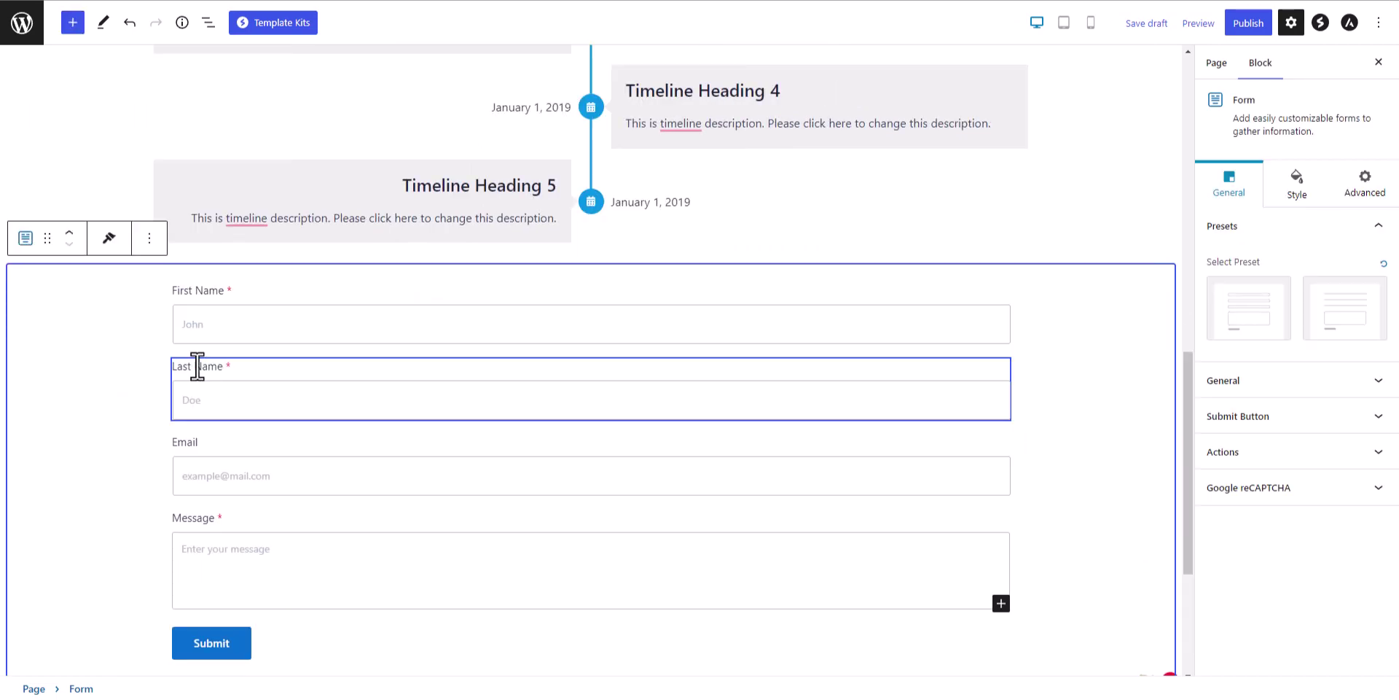
scroll(1034, 423, "down", 2)
left_click(833, 635)
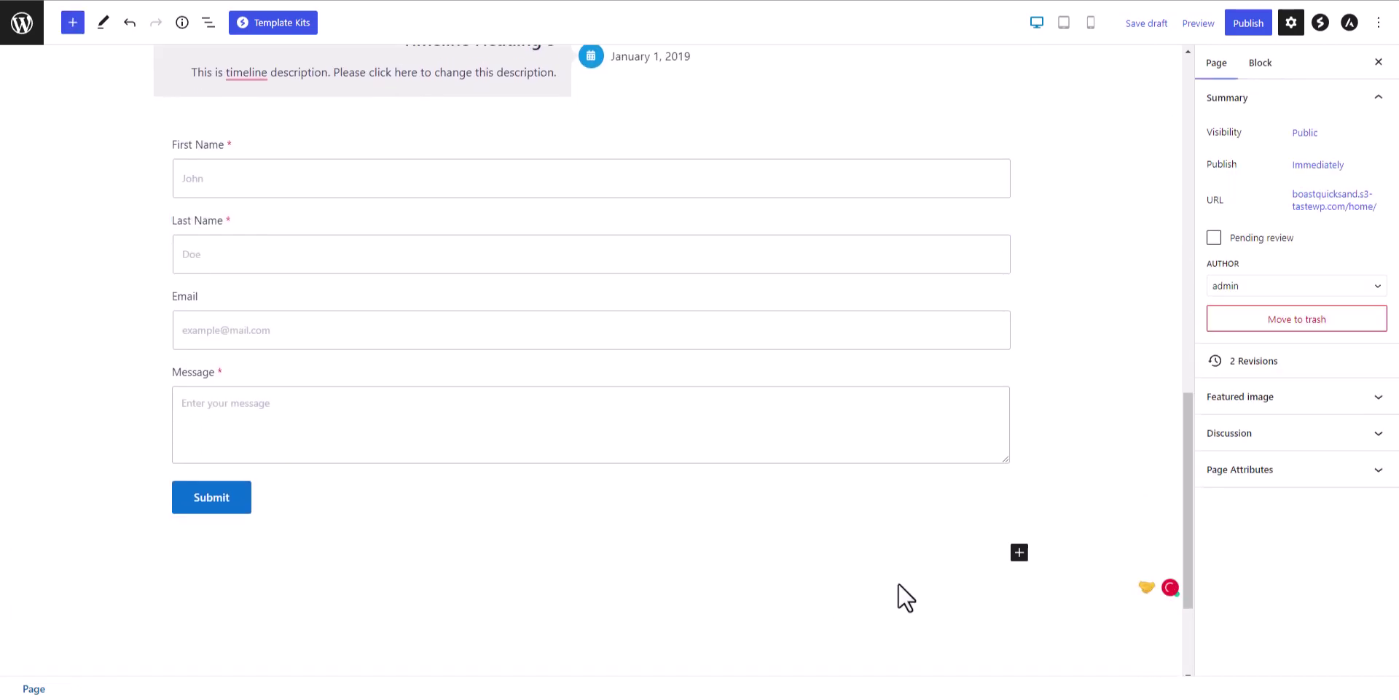
Insert a Spectra FAQ block below the contact form and add two more questions, making four
left_click(1018, 552)
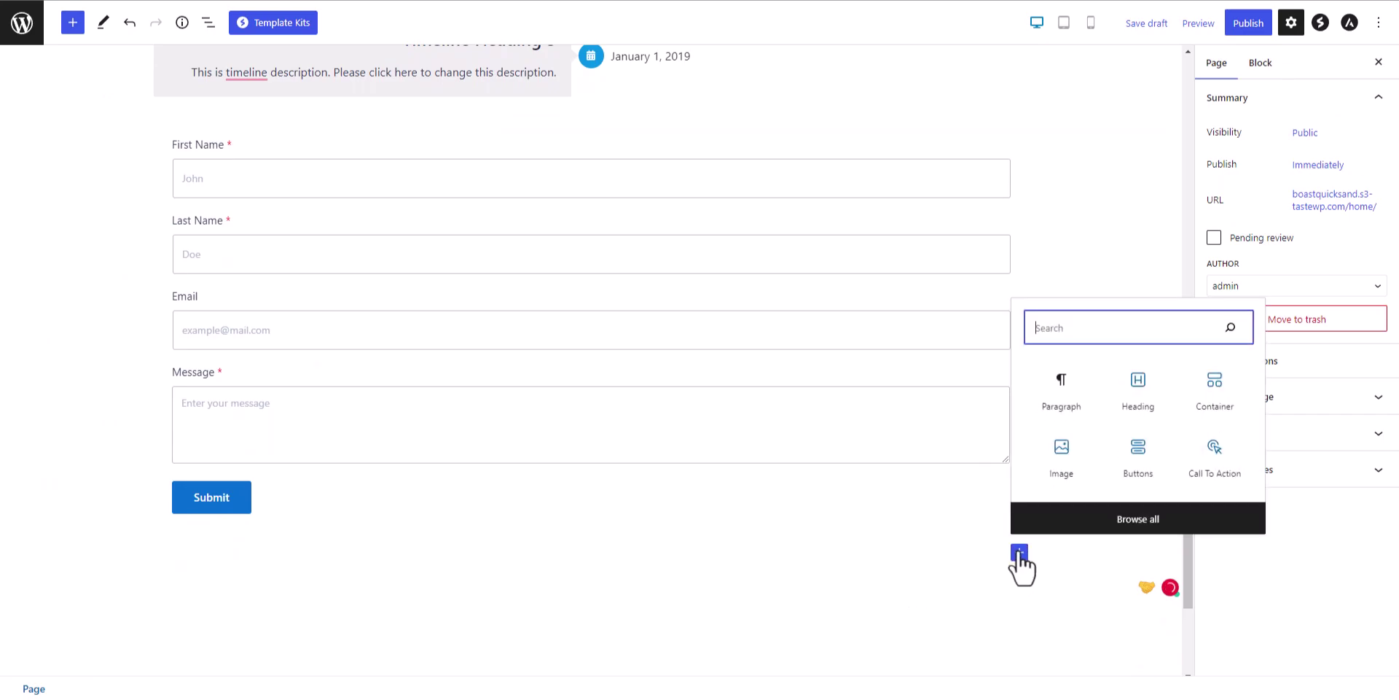
left_click(1066, 538)
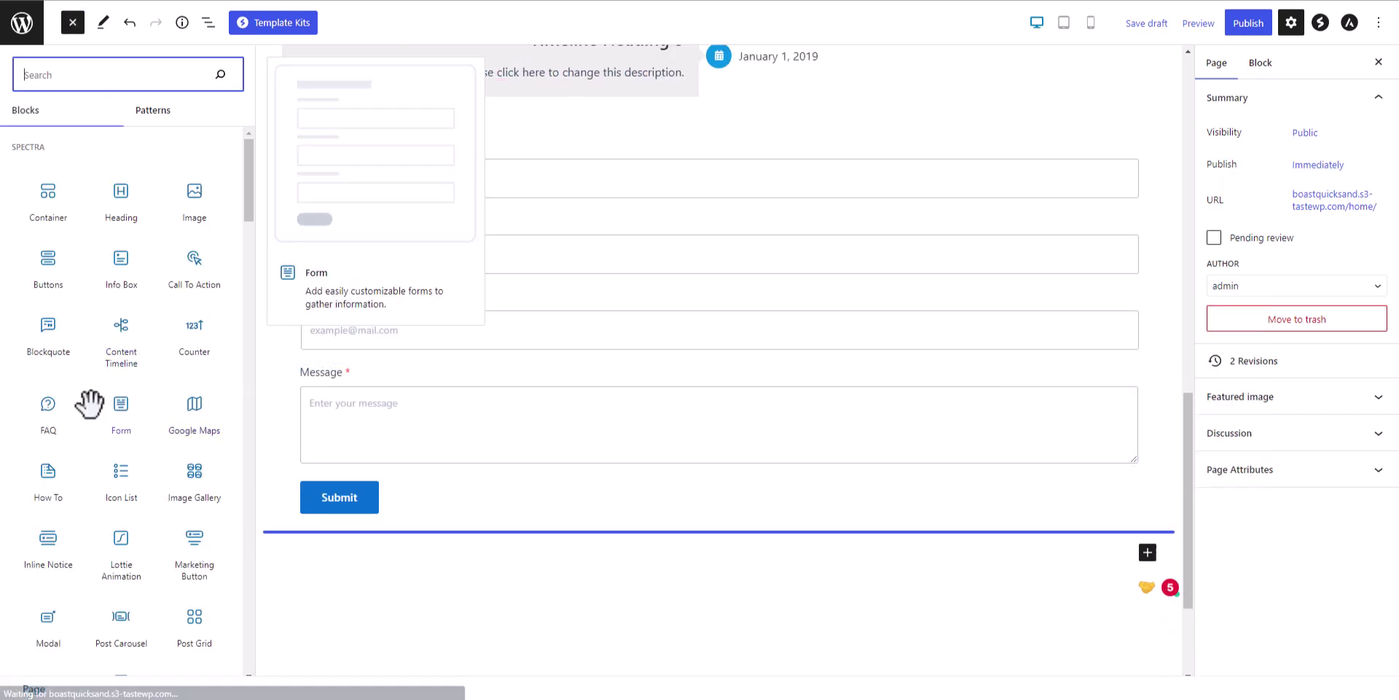
left_click(46, 409)
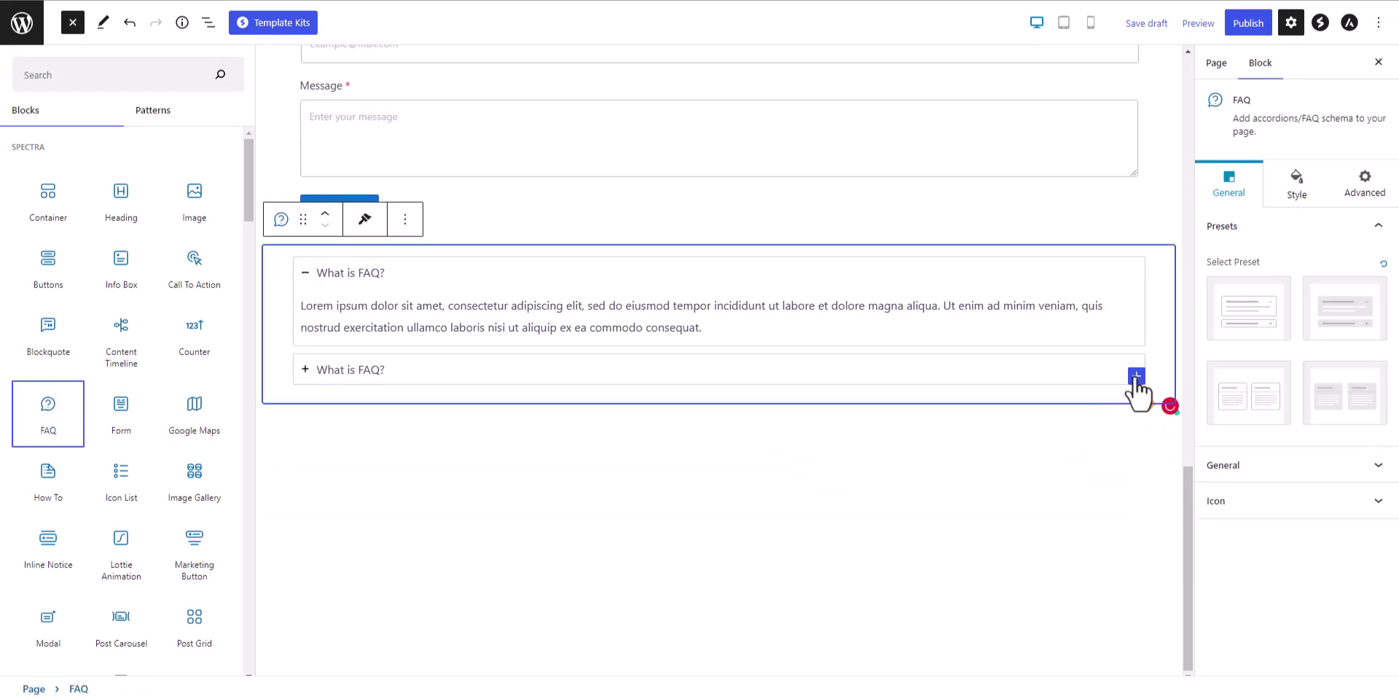
left_click(1136, 376)
left_click(1007, 376)
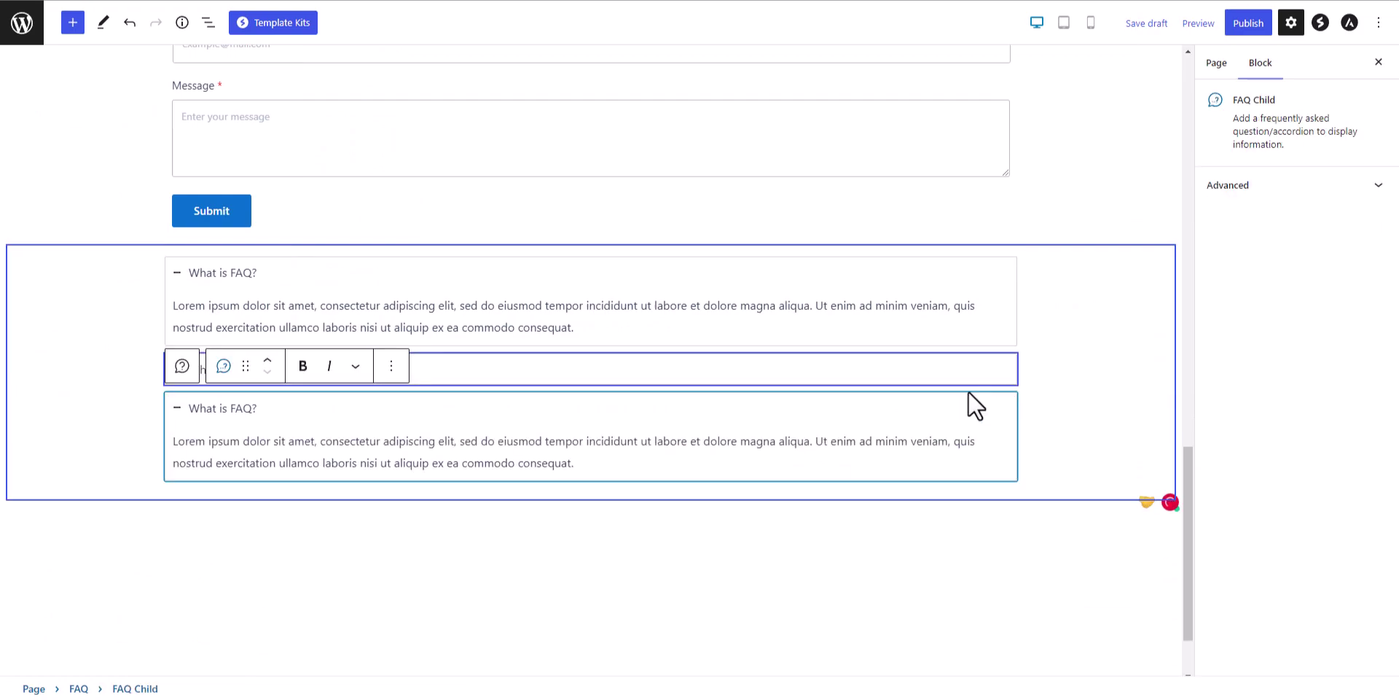
left_click(156, 422)
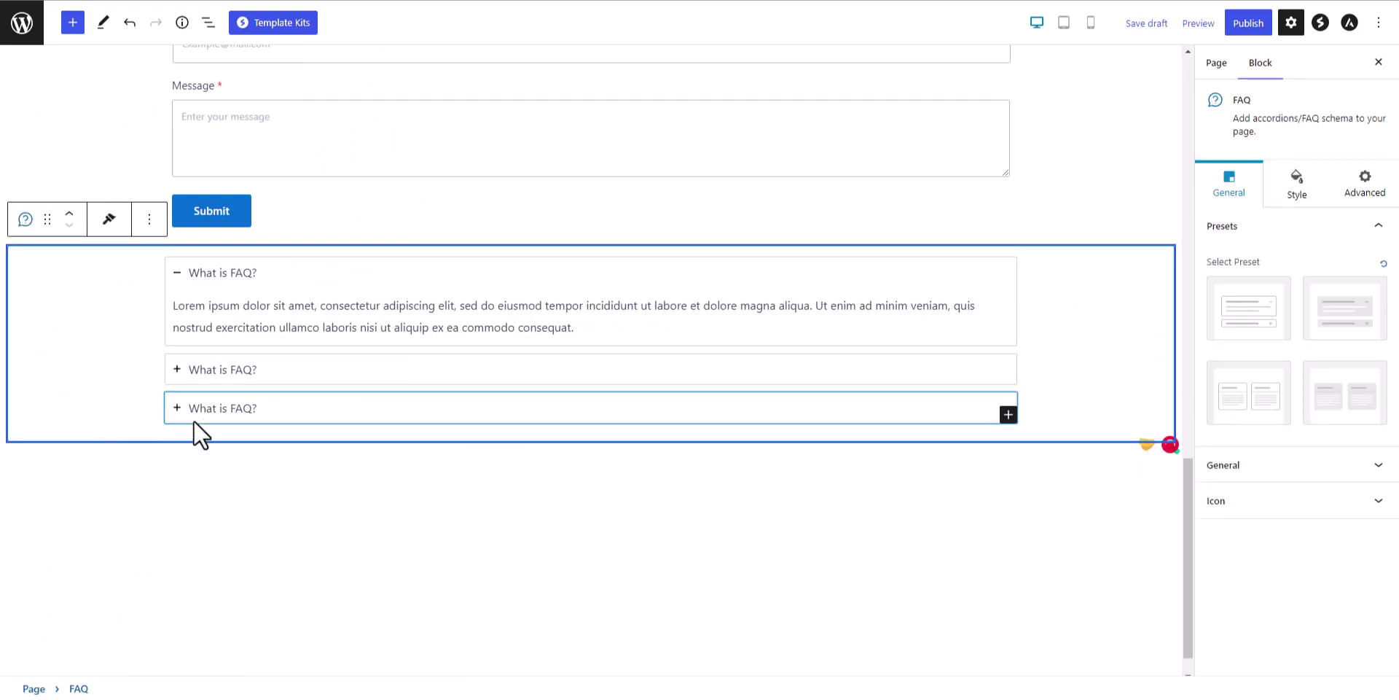
left_click(1008, 414)
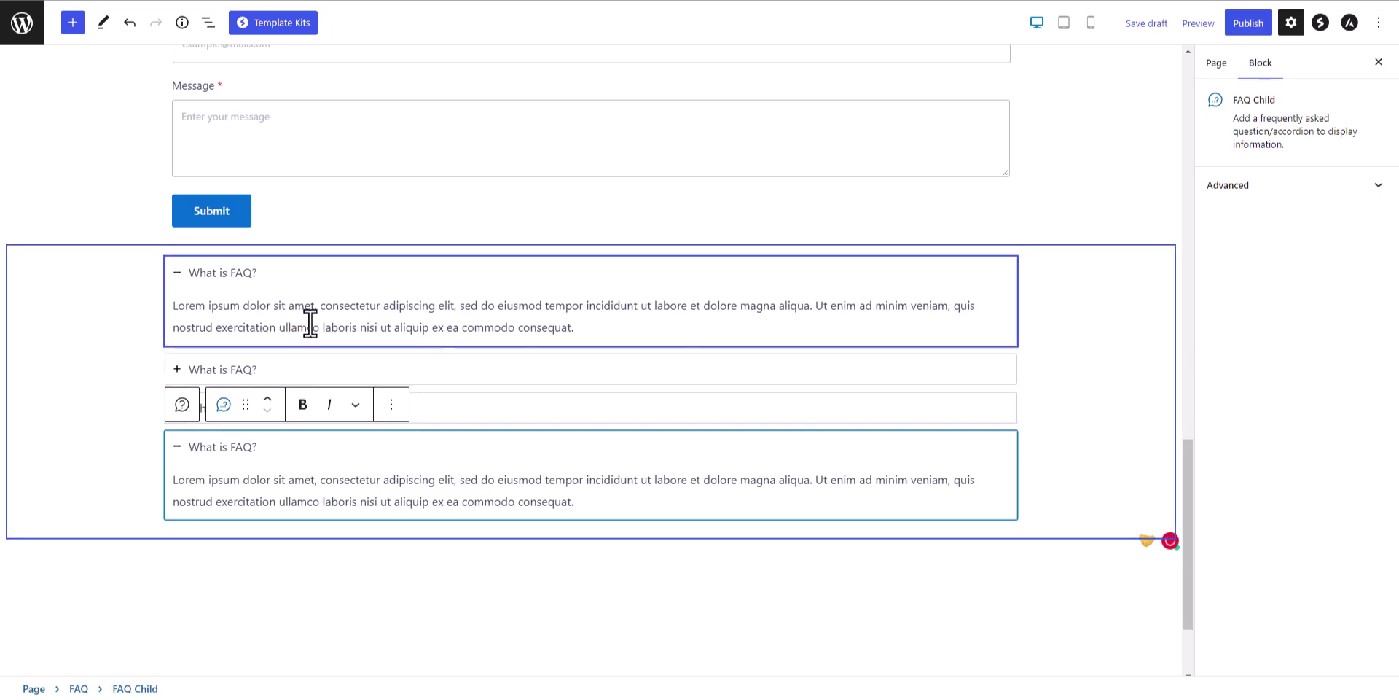
scroll(1065, 408, "up", 3)
scroll(1066, 416, "up", 12)
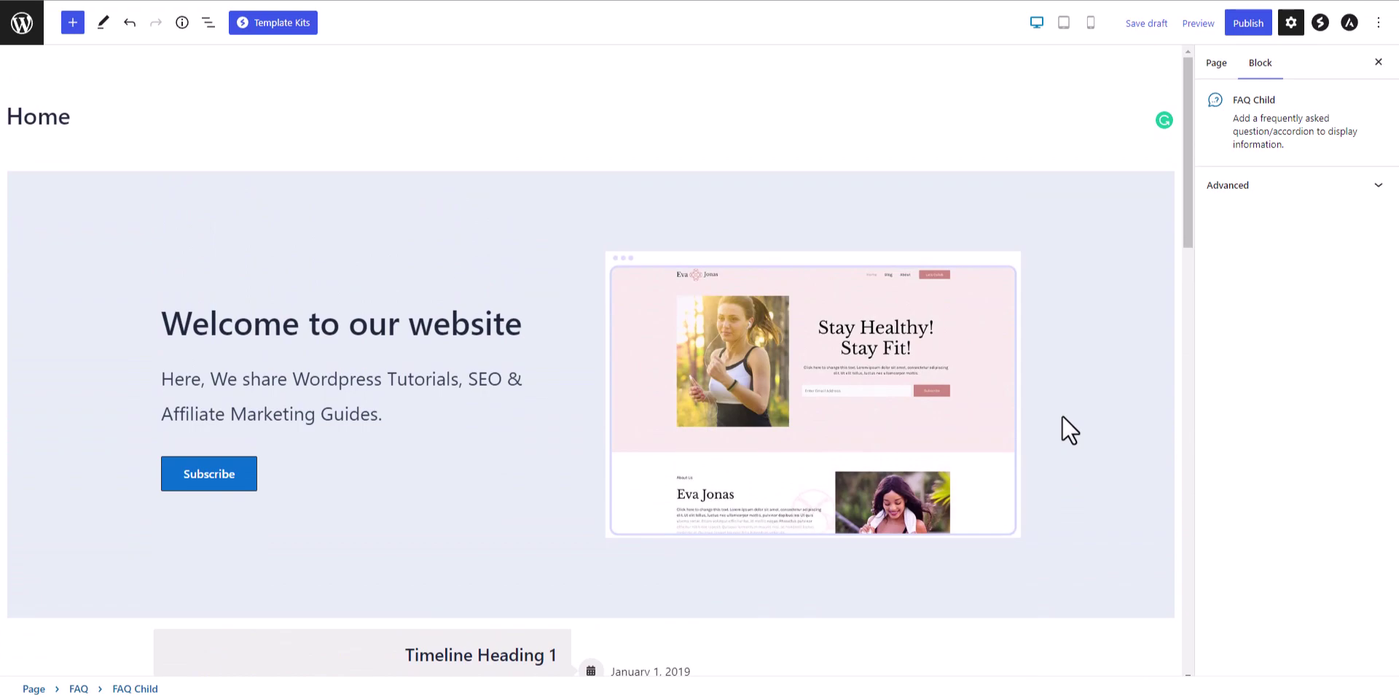
Save the Home page draft with Ctrl+S
key("ctrl+s")
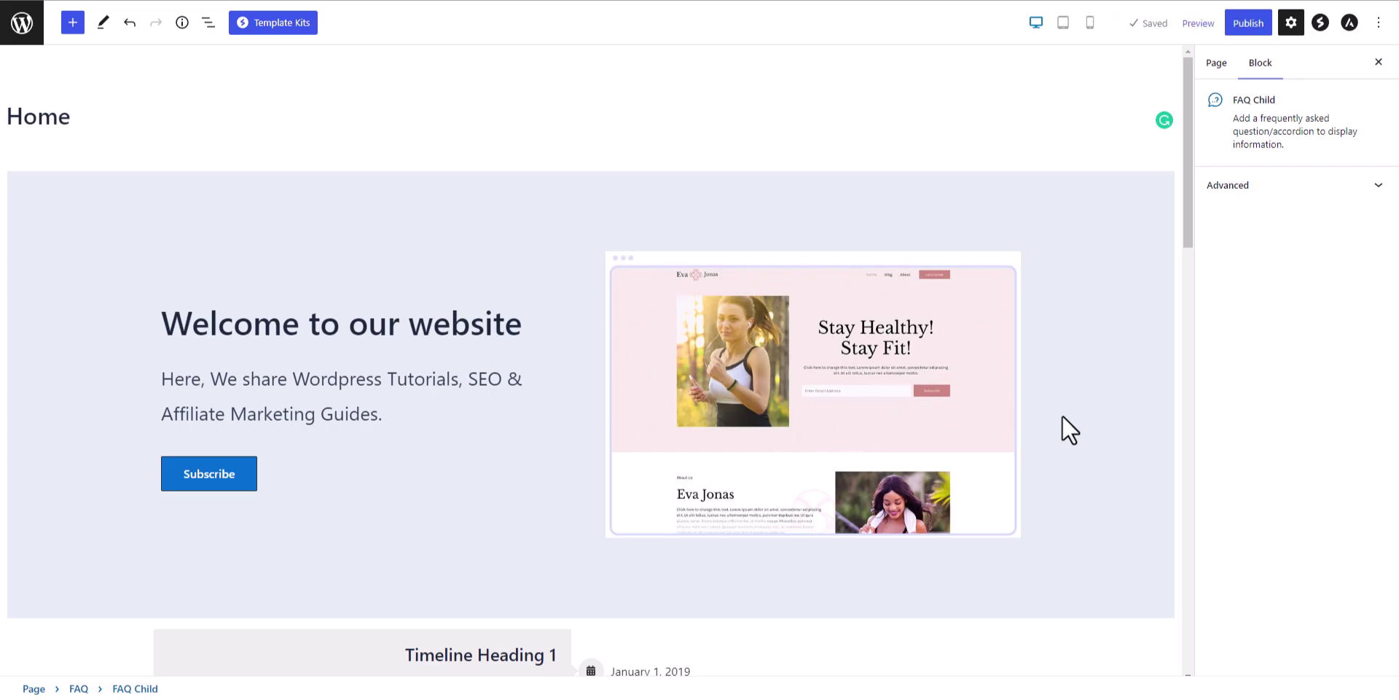